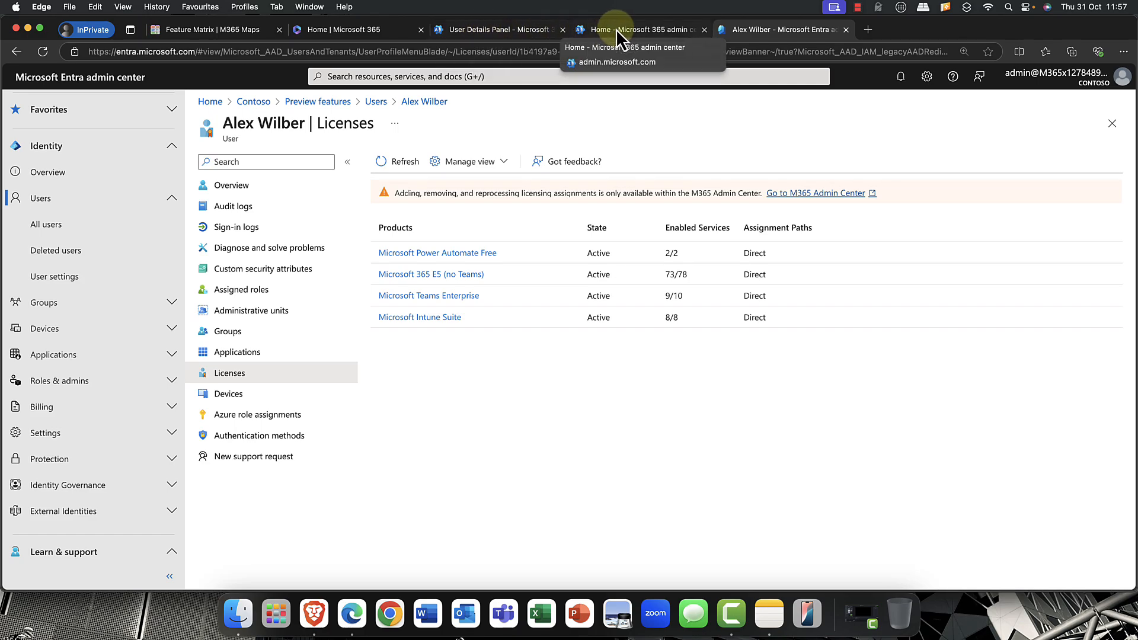
In the Microsoft 365 admin center, review the licenses assigned to the second user in the active users list, then close the details.
{"action": "left_click", "coordinate": [530, 30]}
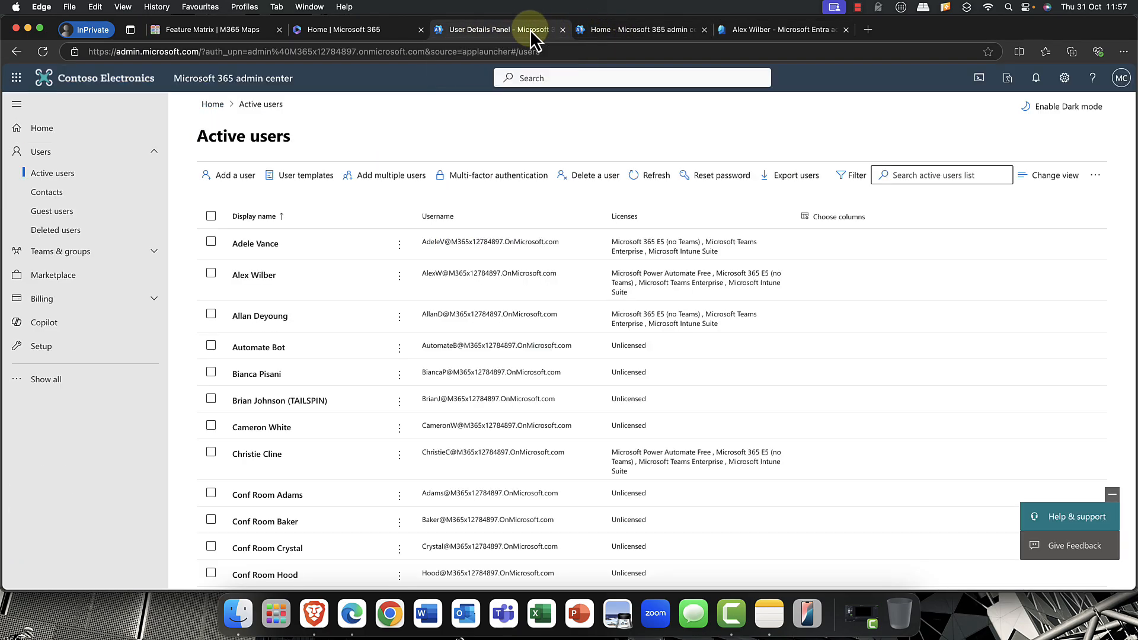
{"action": "left_click", "coordinate": [254, 275]}
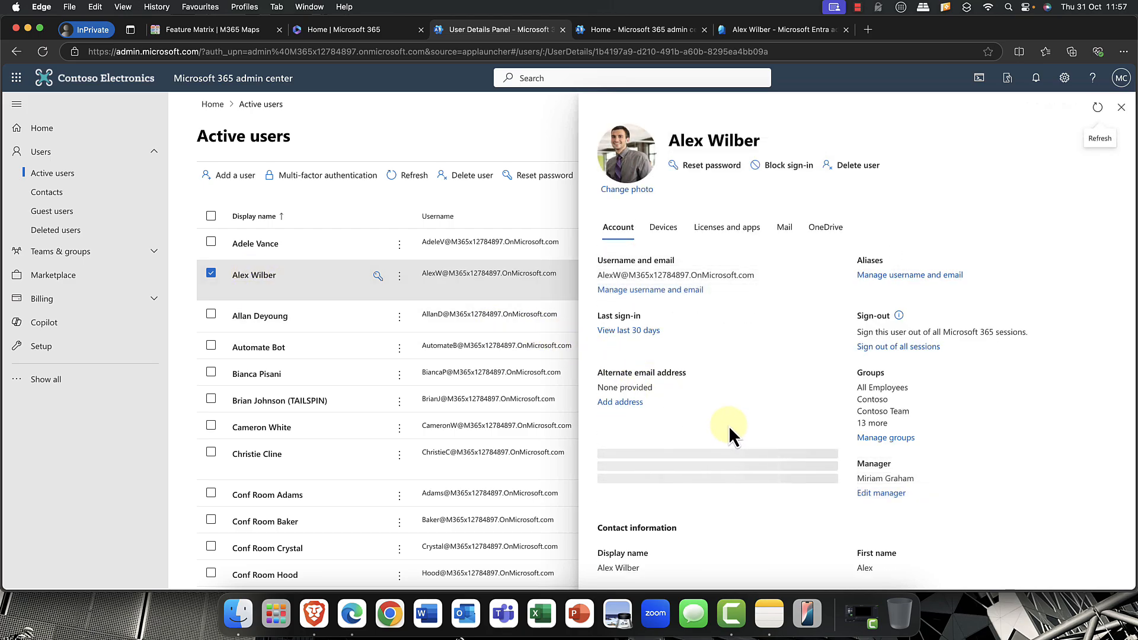
{"action": "left_click", "coordinate": [727, 240]}
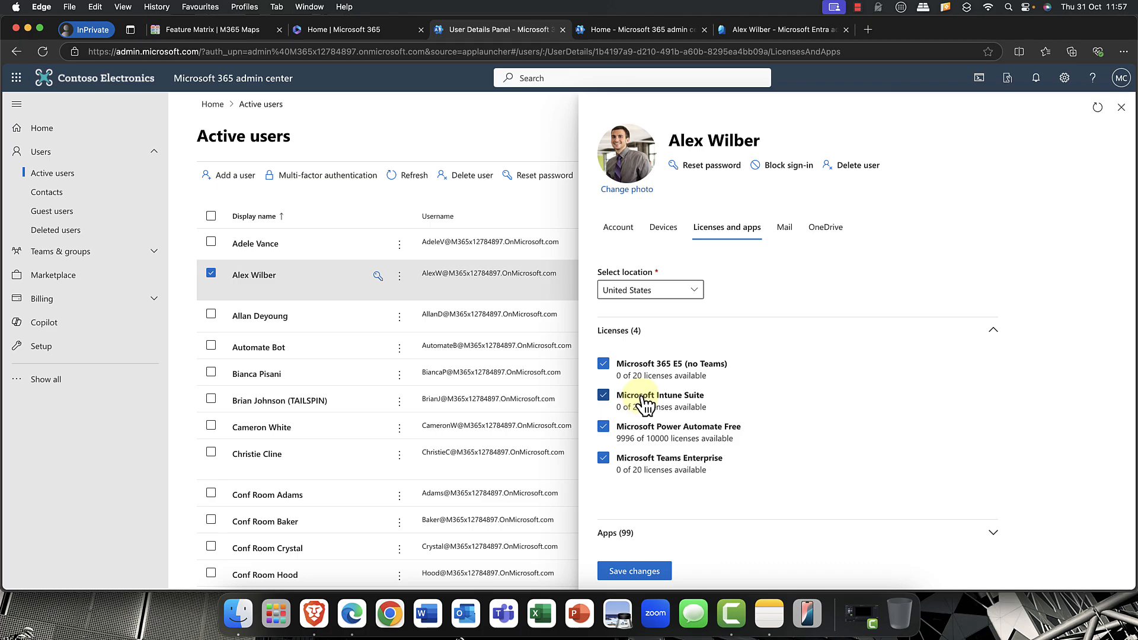
{"action": "left_click", "coordinate": [1121, 108]}
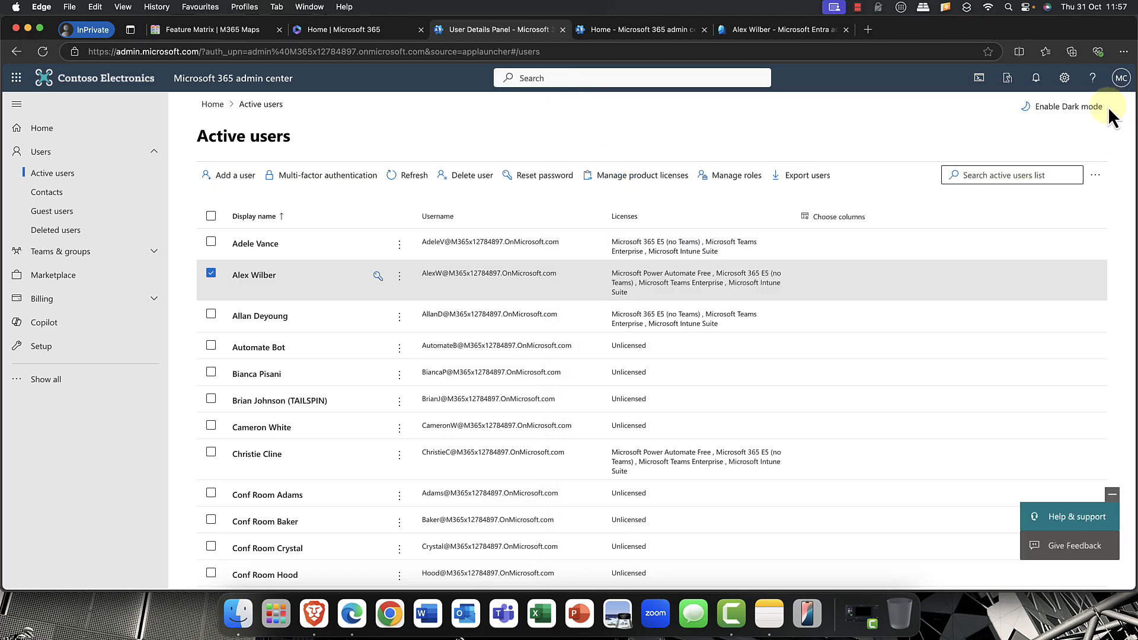
Browse the recommended products in the Marketplace and return to the active users list.
{"action": "left_click", "coordinate": [24, 289]}
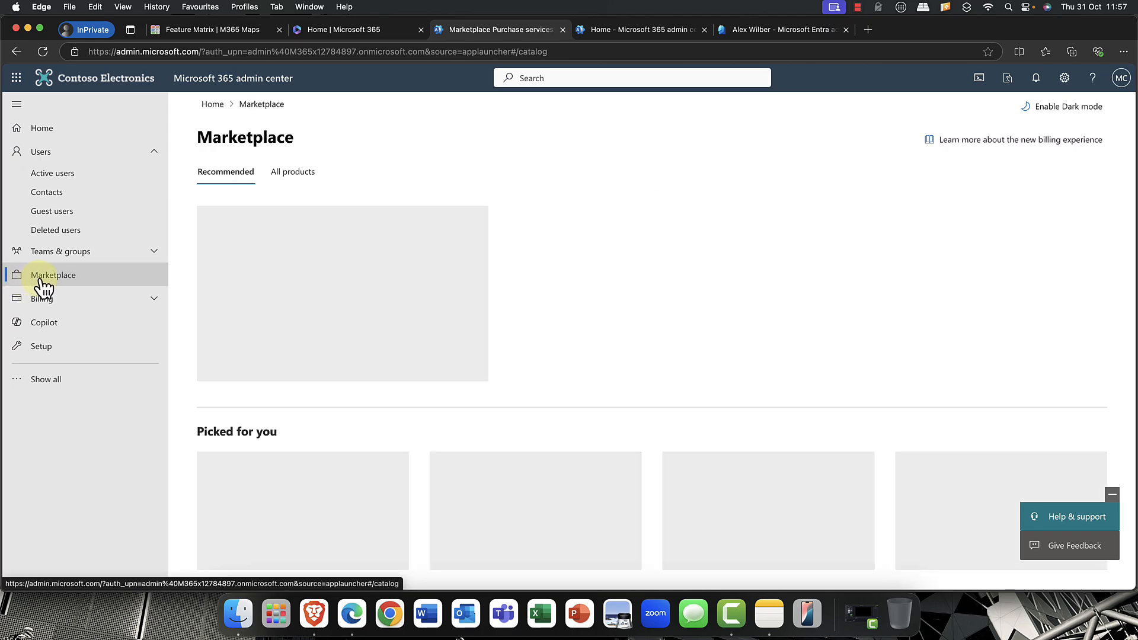
{"action": "scroll", "coordinate": [326, 377], "scroll_direction": "down", "scroll_amount": 5}
{"action": "scroll", "coordinate": [326, 380], "scroll_direction": "down", "scroll_amount": 4}
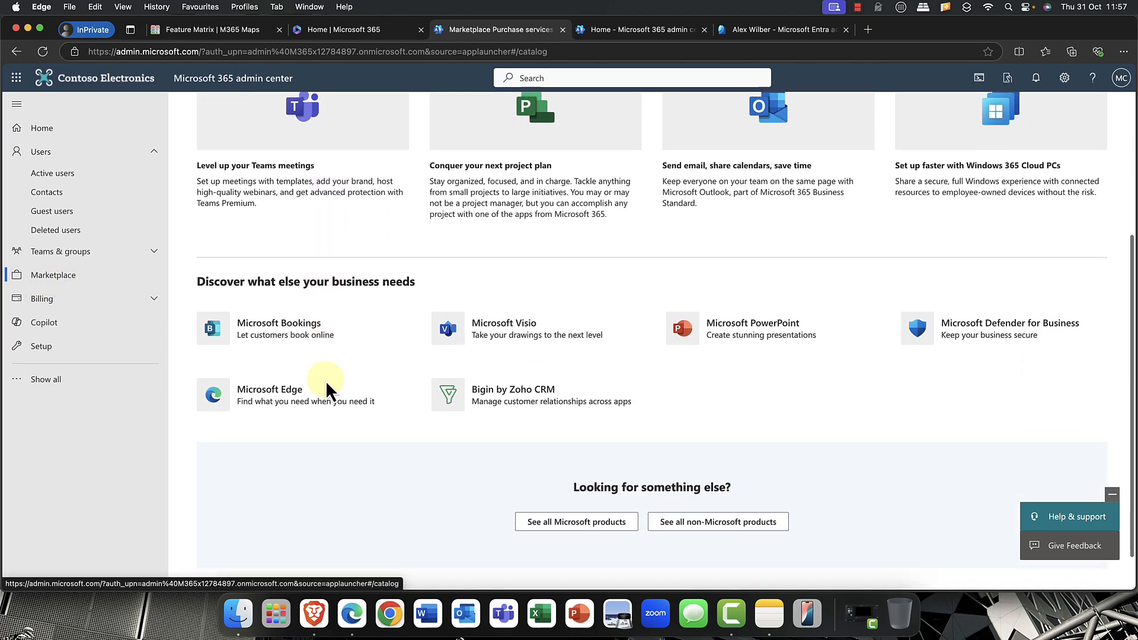
{"action": "scroll", "coordinate": [329, 388], "scroll_direction": "up", "scroll_amount": 2}
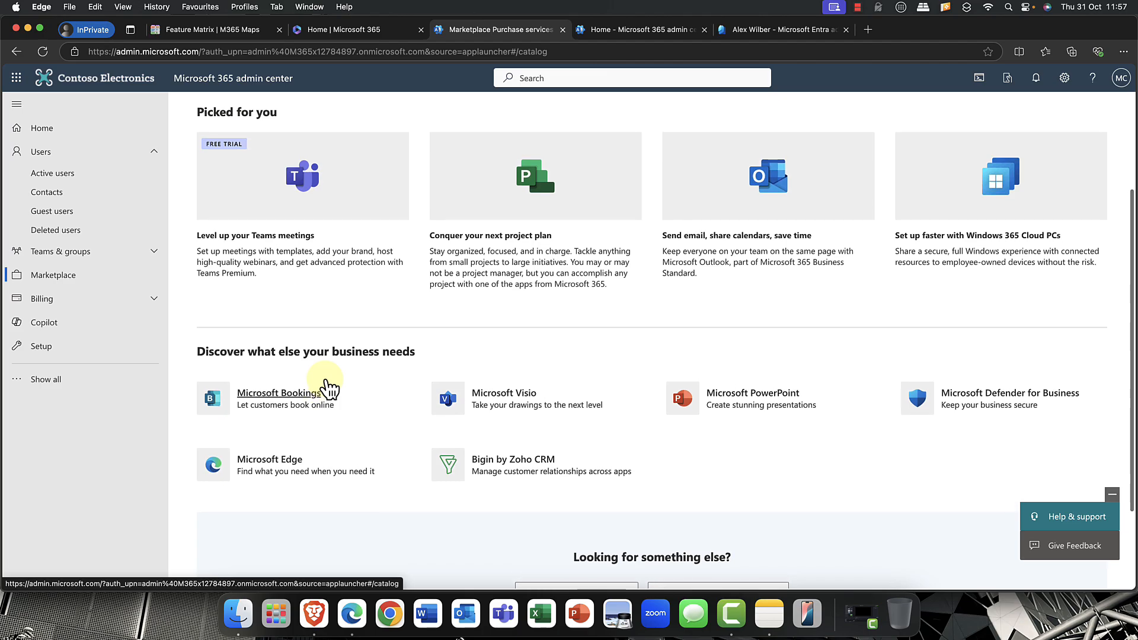
{"action": "scroll", "coordinate": [330, 389], "scroll_direction": "up", "scroll_amount": 3}
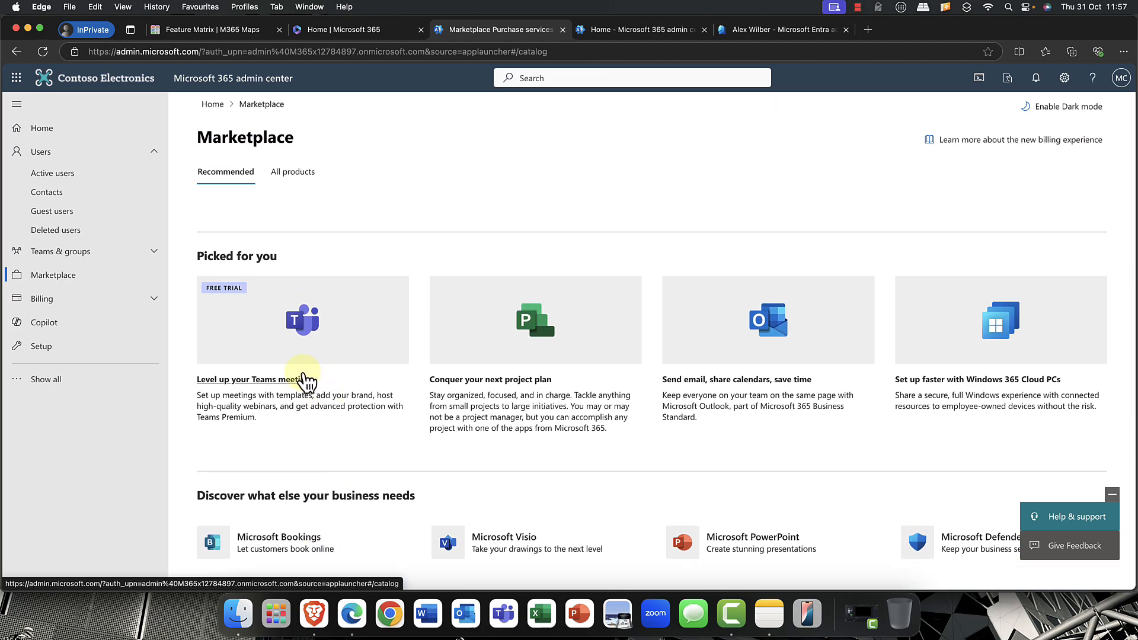
{"action": "left_click", "coordinate": [39, 174]}
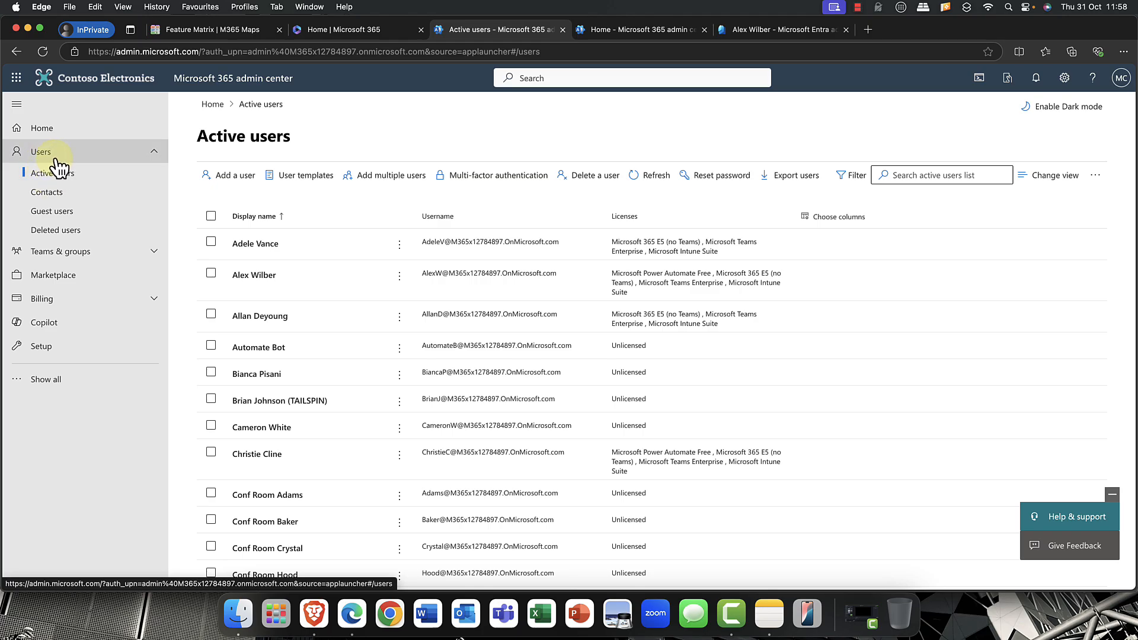
Switch to the M365 Maps Feature Matrix and display the Microsoft 365 Enterprise E5 and E5 Compliance features.
{"action": "left_click", "coordinate": [183, 30]}
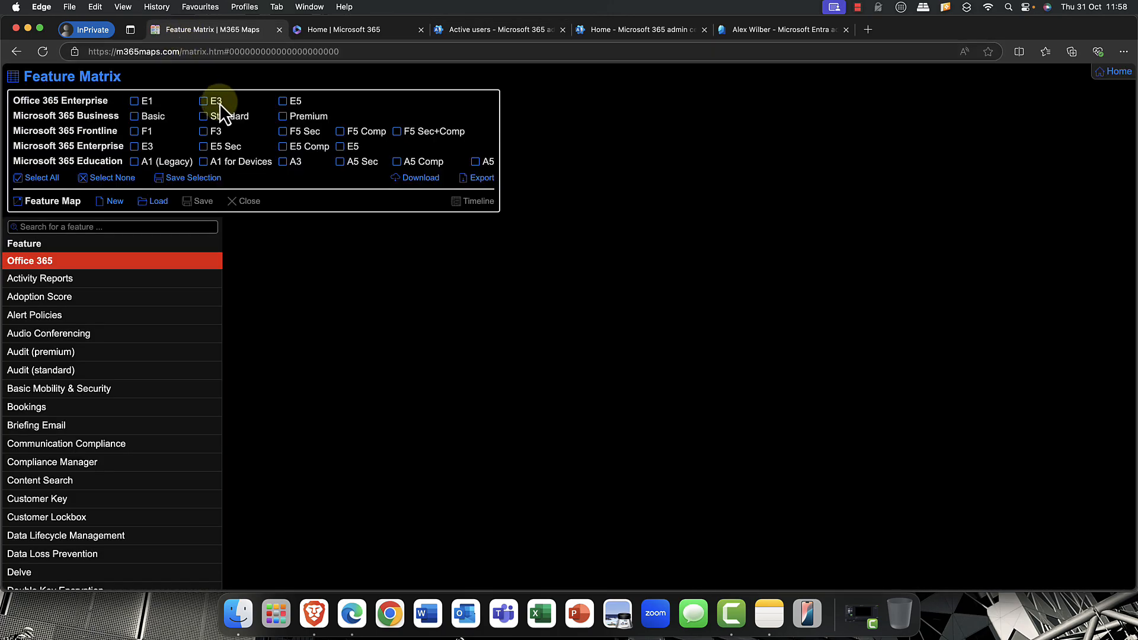
{"action": "left_click", "coordinate": [341, 147]}
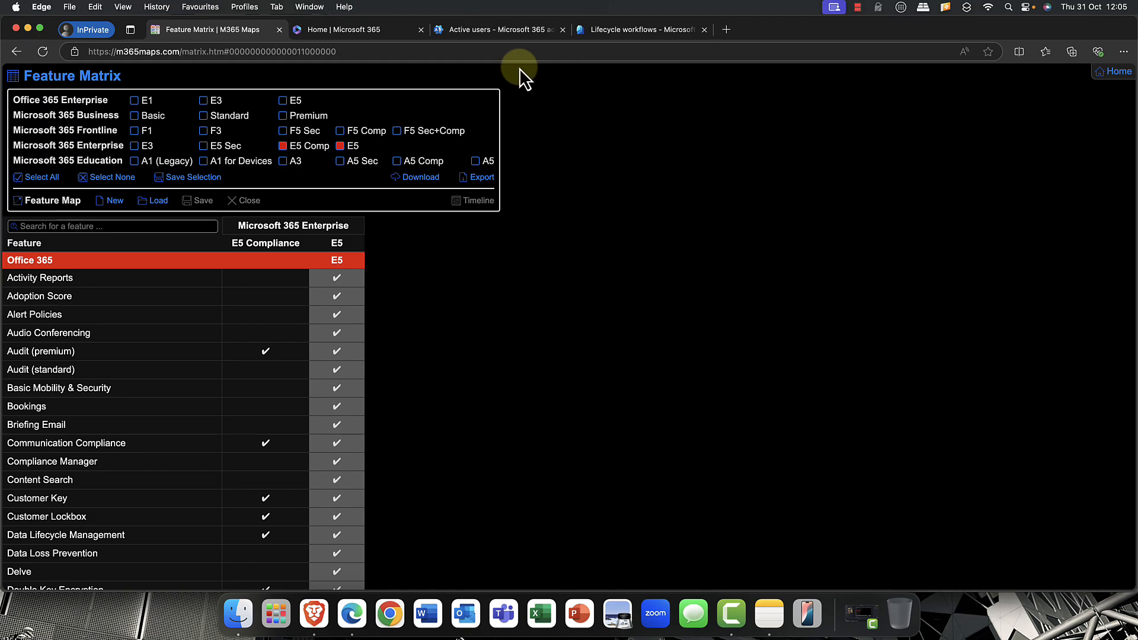
{"action": "left_click", "coordinate": [517, 67]}
Switch to the Microsoft Entra admin center, expand the main Identity Governance section and open Entitlement management.
{"action": "left_click", "coordinate": [625, 31]}
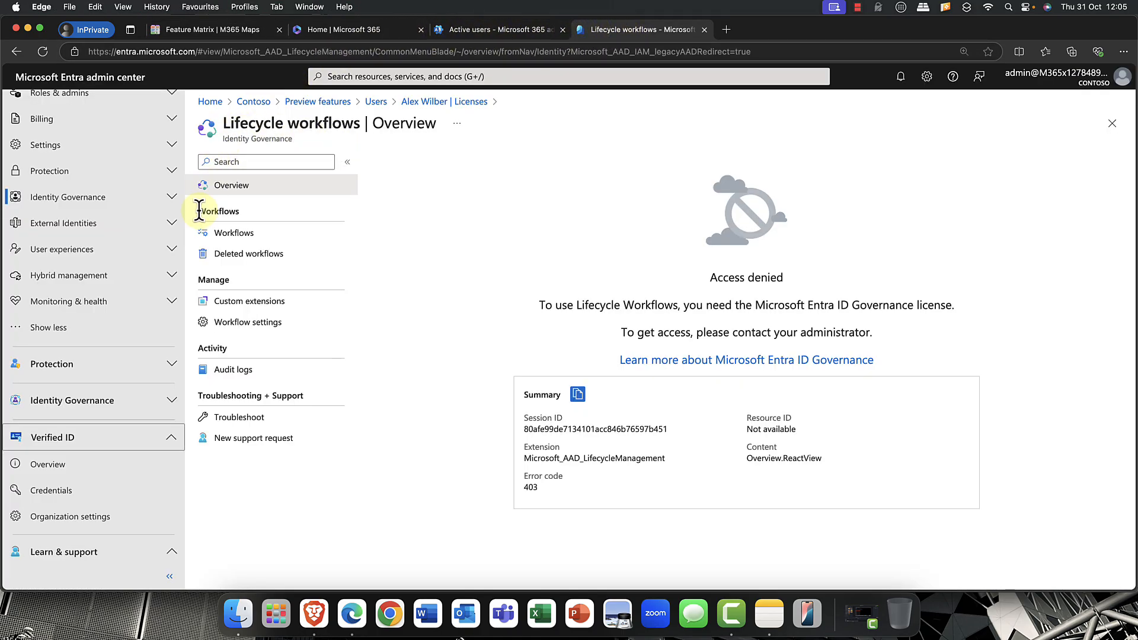
{"action": "left_click", "coordinate": [170, 404]}
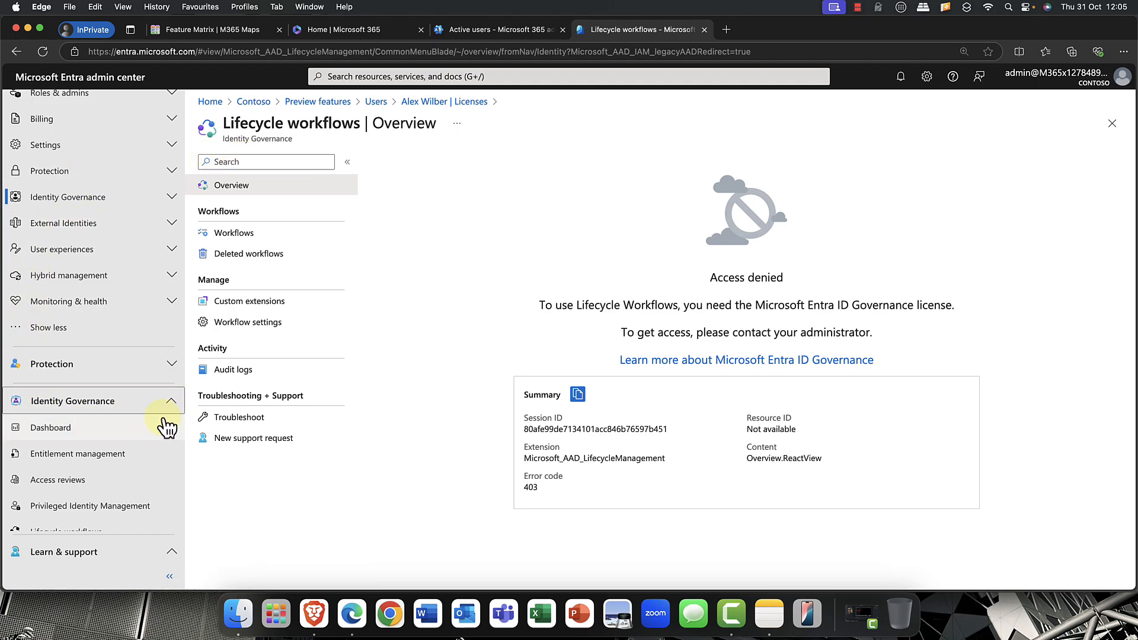
{"action": "scroll", "coordinate": [143, 438], "scroll_direction": "down", "scroll_amount": 3}
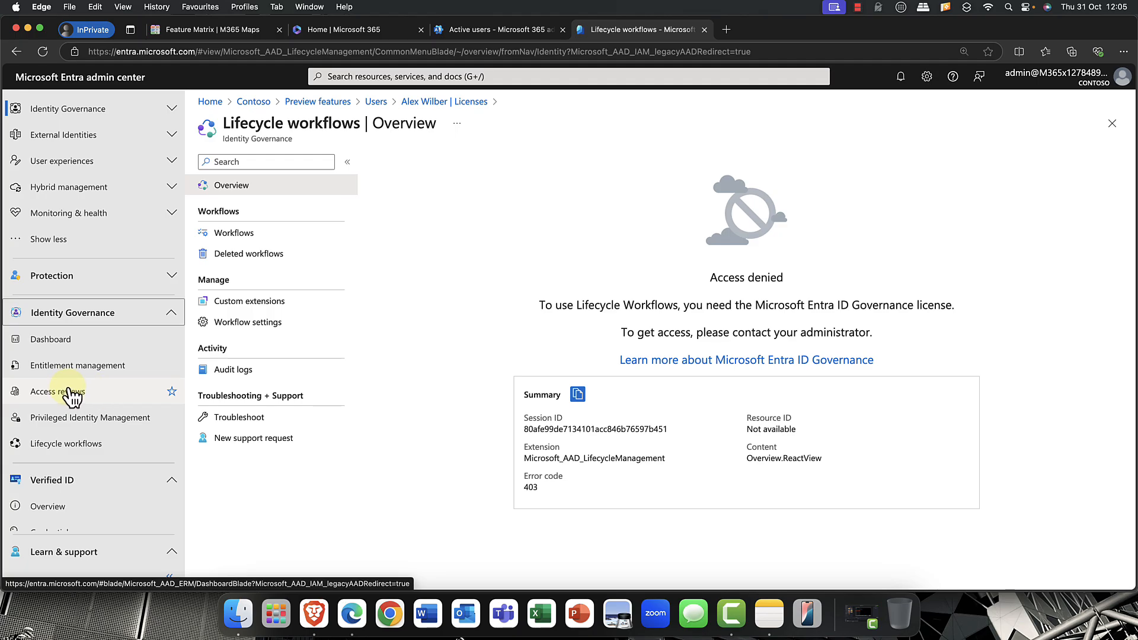
{"action": "left_click", "coordinate": [96, 373]}
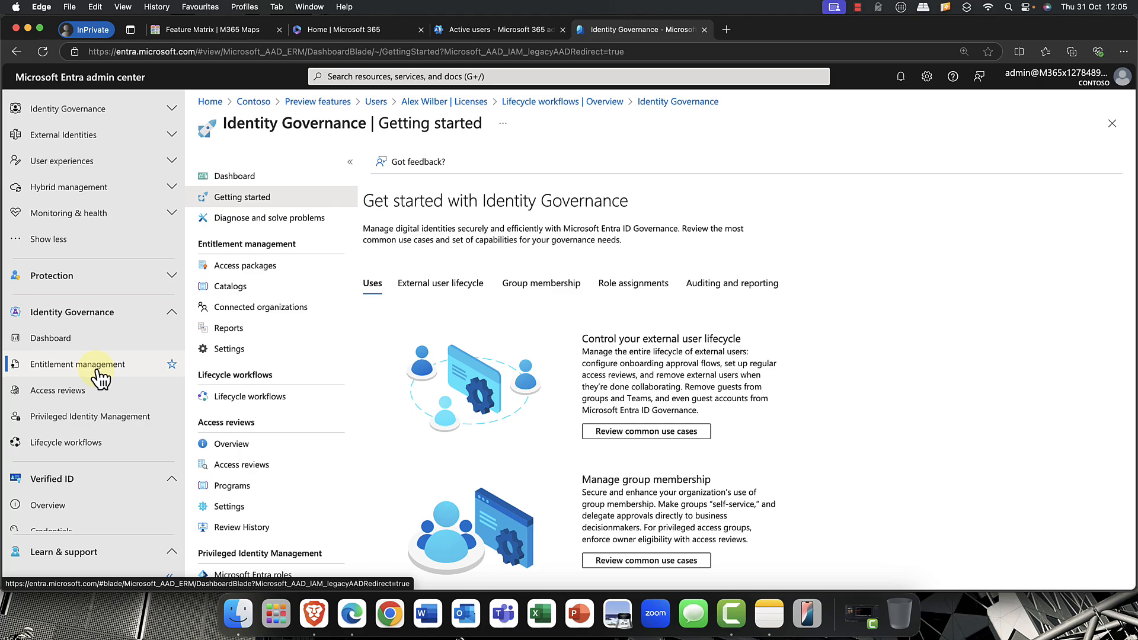
Expand the Global Secure Access section and collapse the Verified ID and Identity Governance sections in the navigation.
{"action": "scroll", "coordinate": [101, 376], "scroll_direction": "down", "scroll_amount": 3}
{"action": "scroll", "coordinate": [100, 376], "scroll_direction": "down", "scroll_amount": 2}
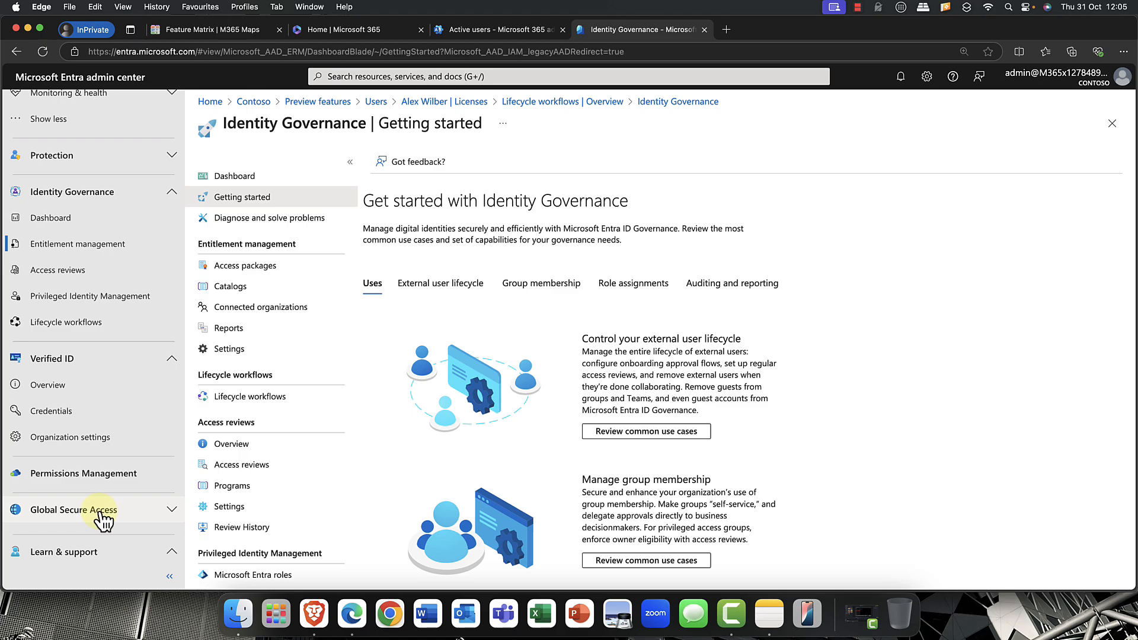
{"action": "left_click", "coordinate": [170, 513]}
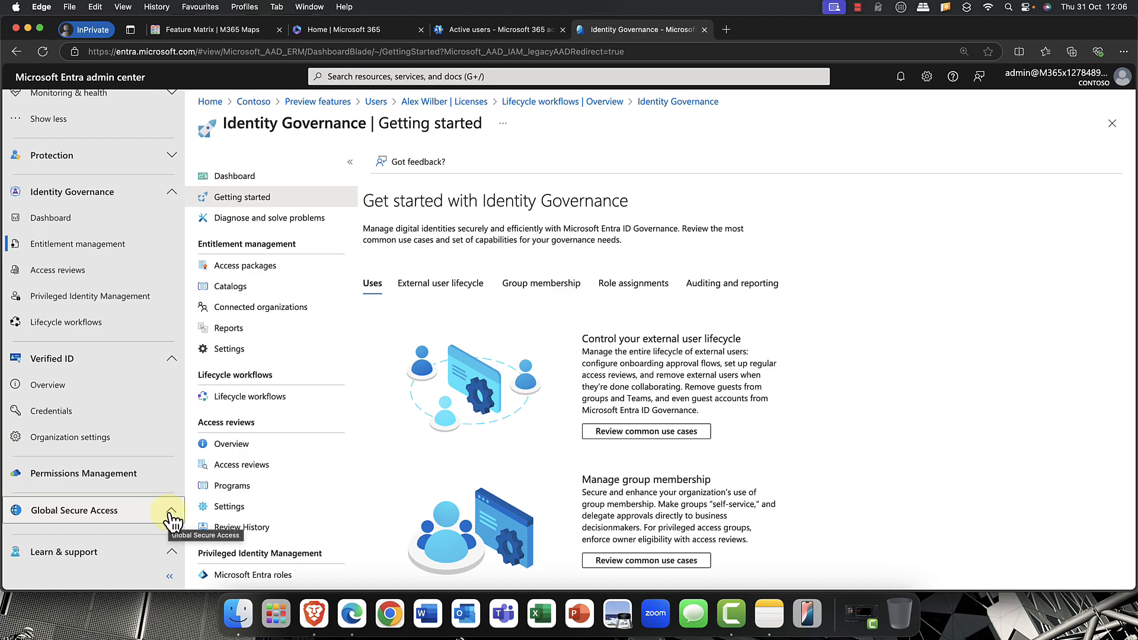
{"action": "left_click", "coordinate": [176, 359]}
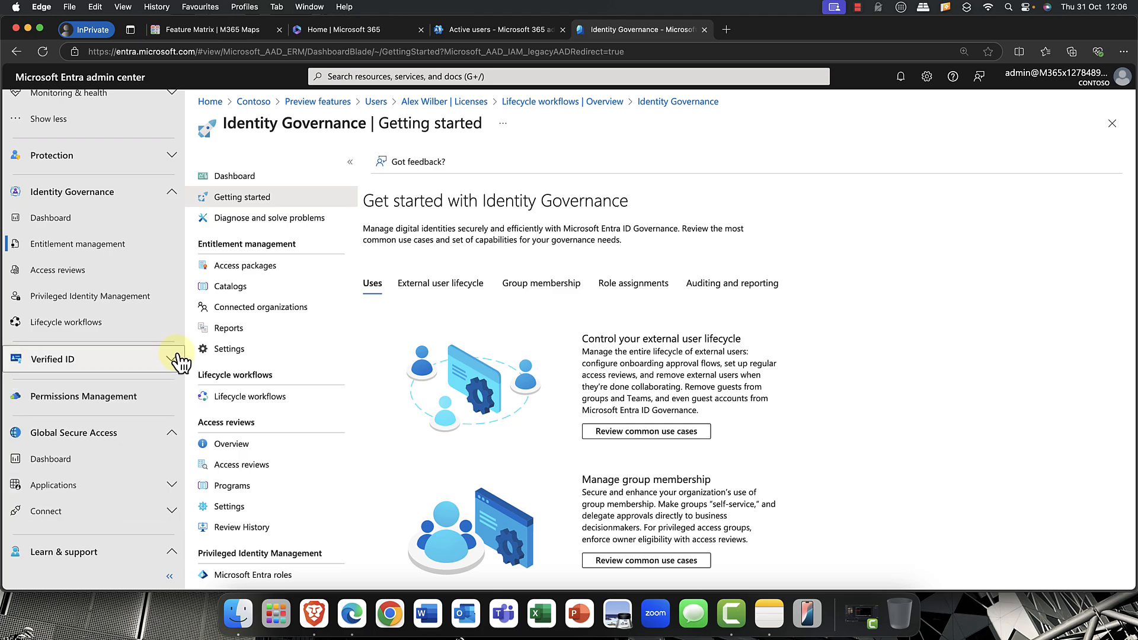
{"action": "scroll", "coordinate": [177, 363], "scroll_direction": "up", "scroll_amount": 2}
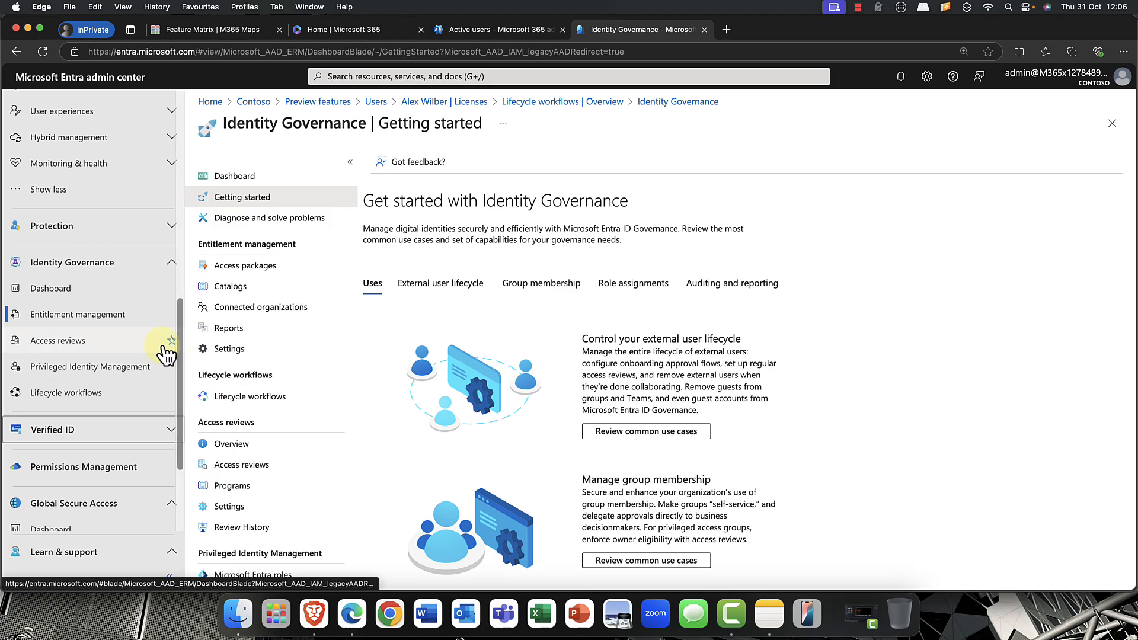
{"action": "left_click", "coordinate": [176, 265]}
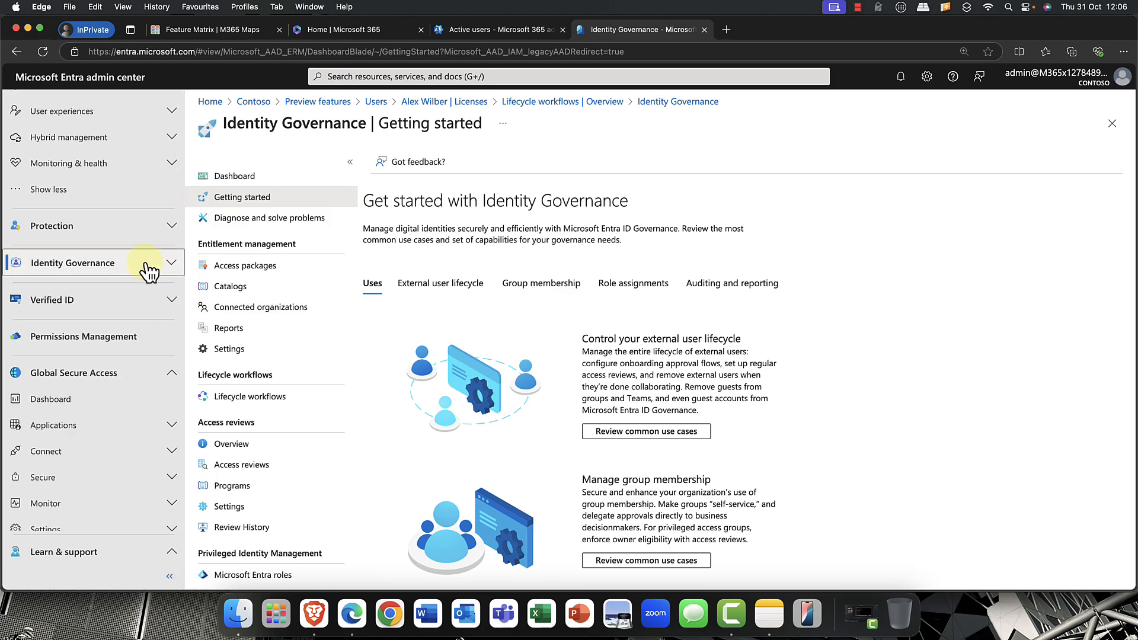
{"action": "scroll", "coordinate": [110, 285], "scroll_direction": "up", "scroll_amount": 3}
{"action": "scroll", "coordinate": [106, 291], "scroll_direction": "up", "scroll_amount": 5}
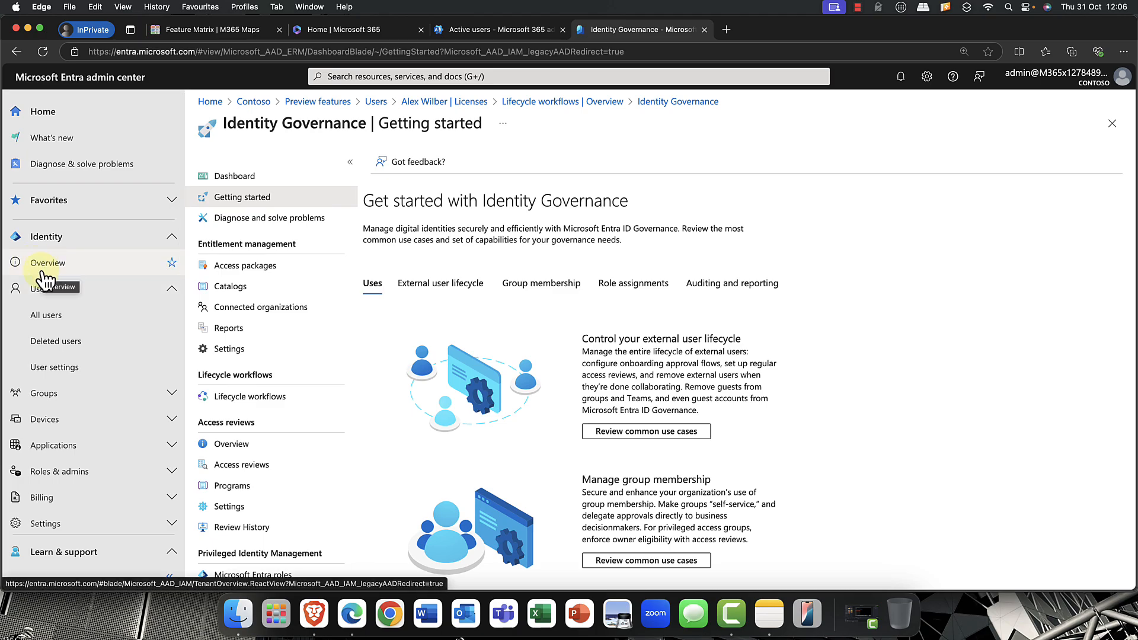
{"action": "left_click", "coordinate": [471, 30]}
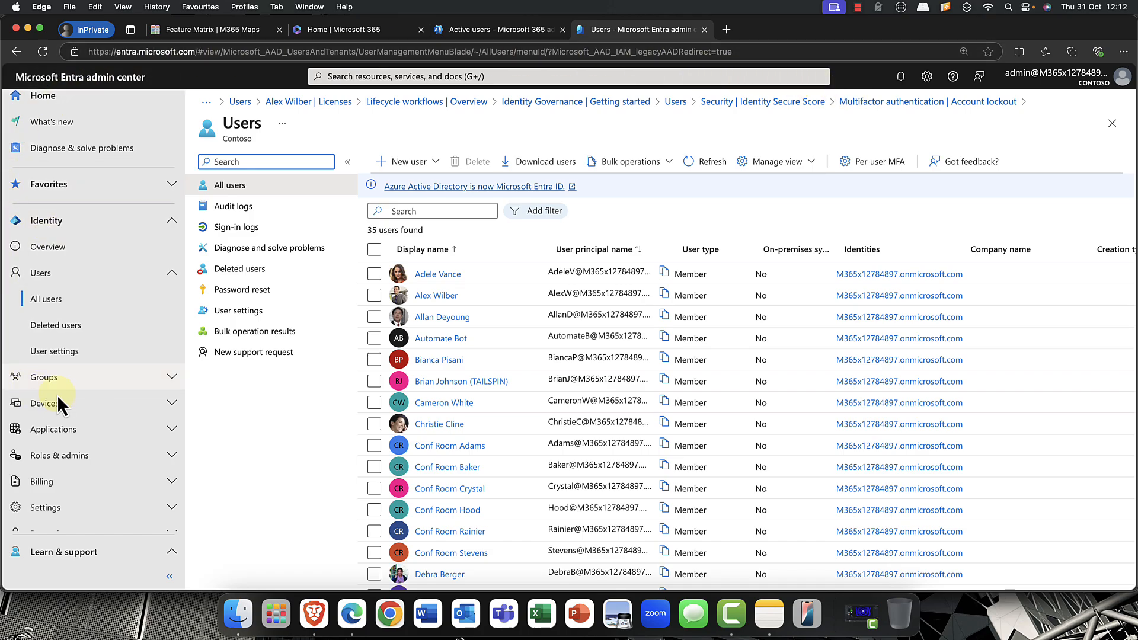
Expand the main Protection section and open the Authentication methods policies.
{"action": "scroll", "coordinate": [84, 368], "scroll_direction": "down", "scroll_amount": 5}
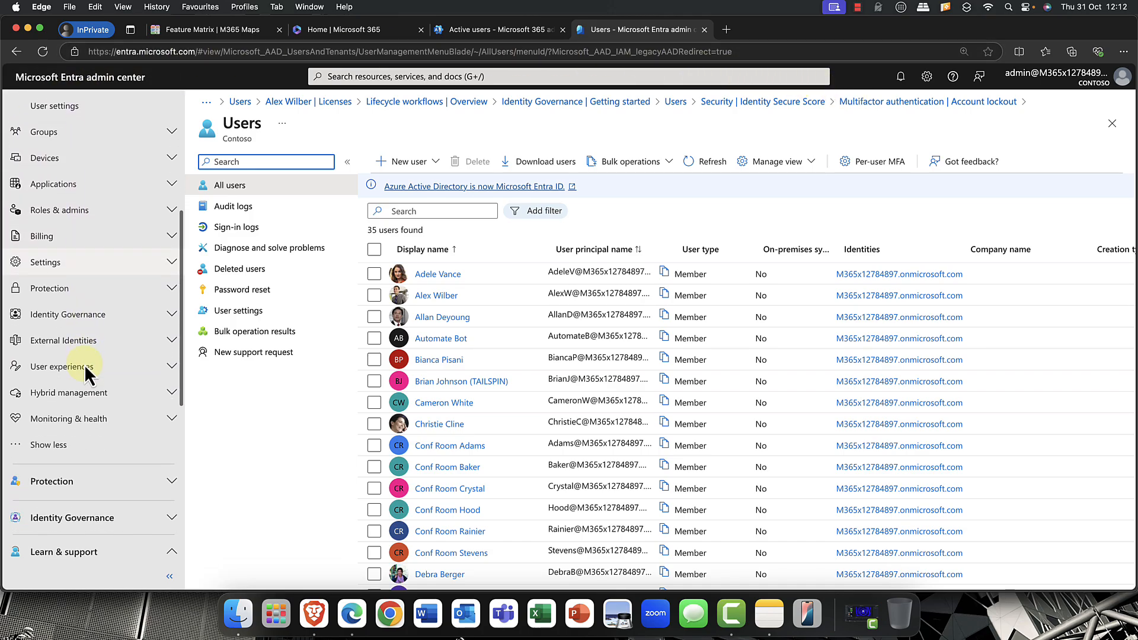
{"action": "scroll", "coordinate": [84, 368], "scroll_direction": "down", "scroll_amount": 5}
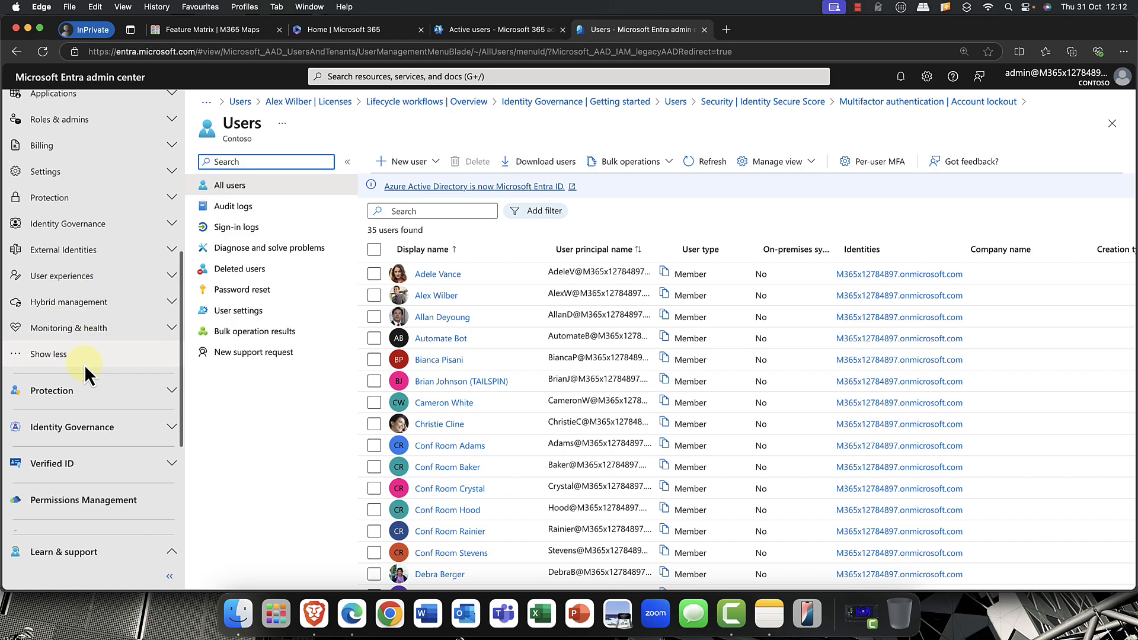
{"action": "scroll", "coordinate": [76, 442], "scroll_direction": "down", "scroll_amount": 1}
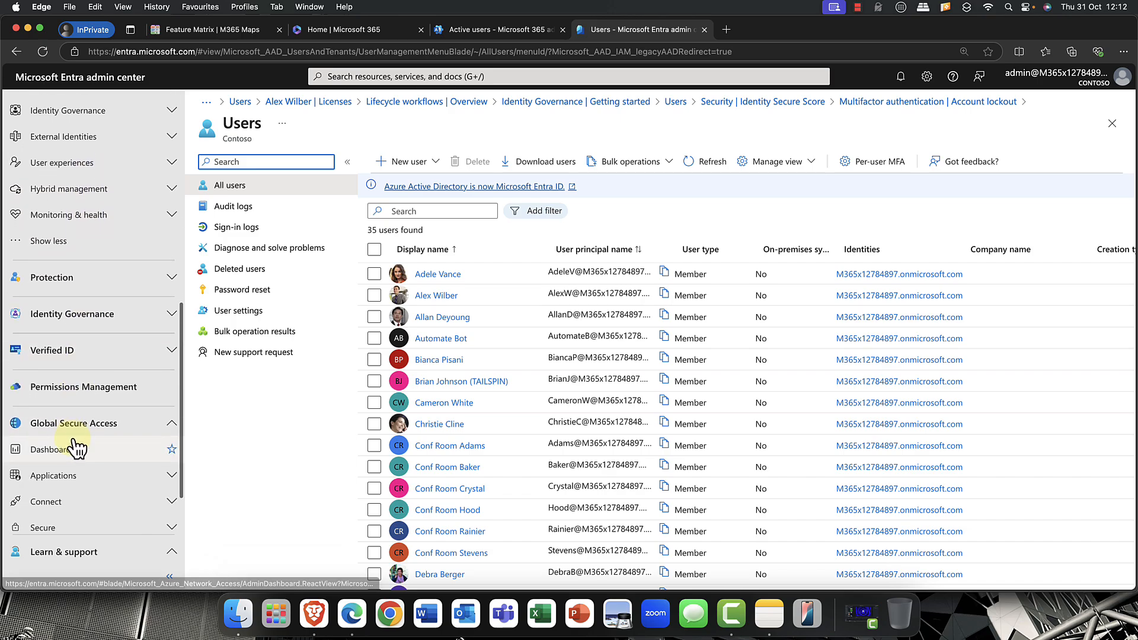
{"action": "left_click", "coordinate": [52, 279]}
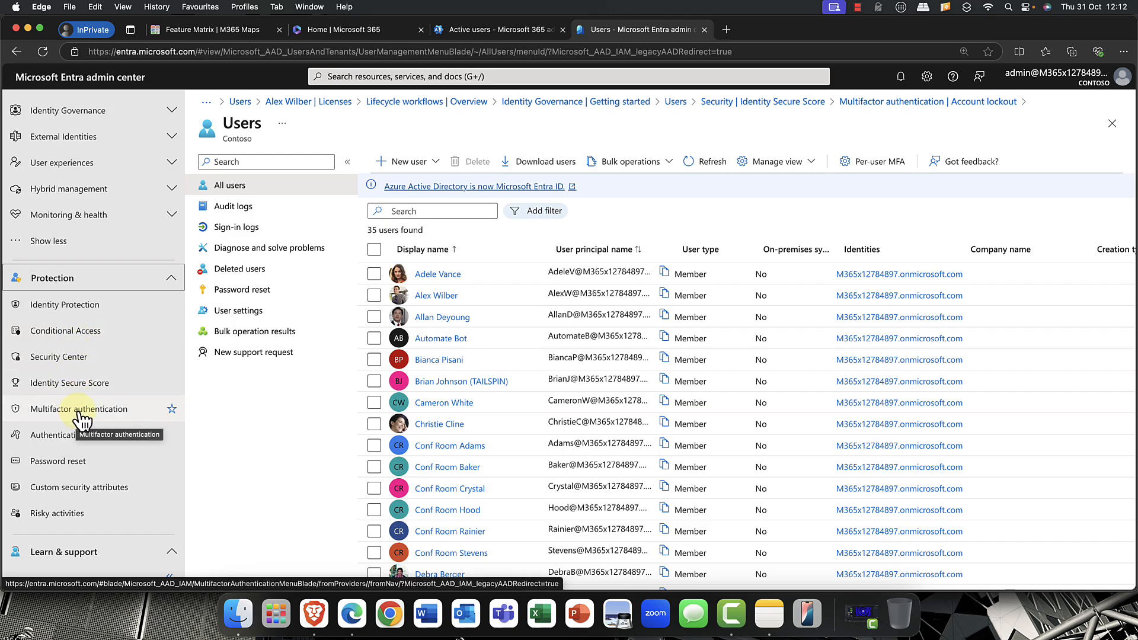
{"action": "left_click", "coordinate": [84, 446]}
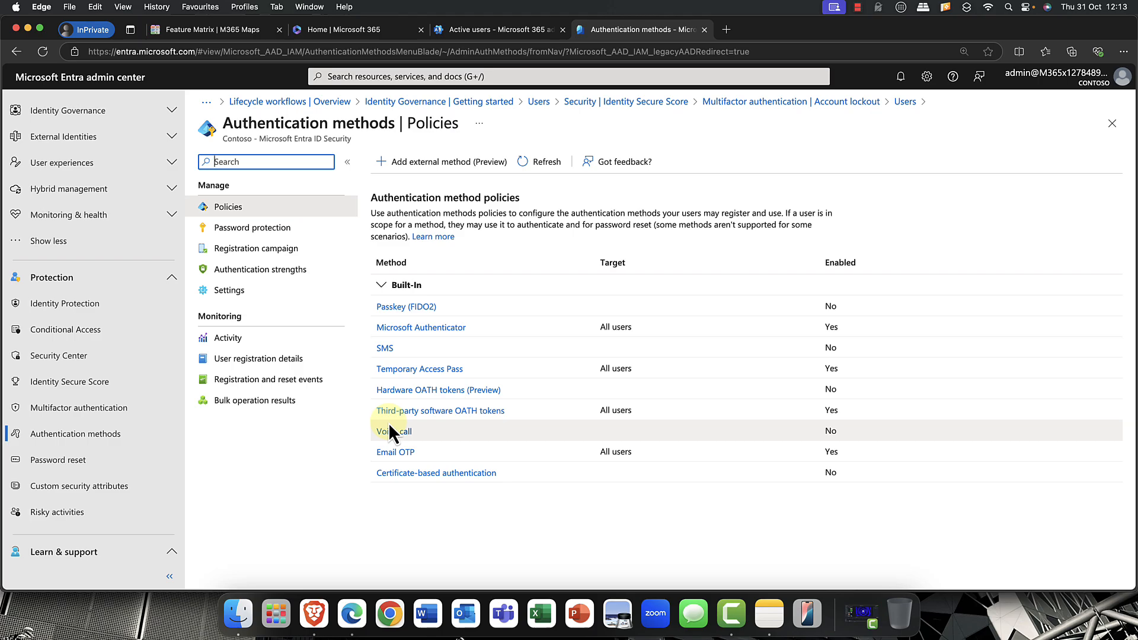
Review the Microsoft Authenticator method's enable and target options and its configuration for OTP, number matching, application name and geographic location.
{"action": "left_click", "coordinate": [407, 330]}
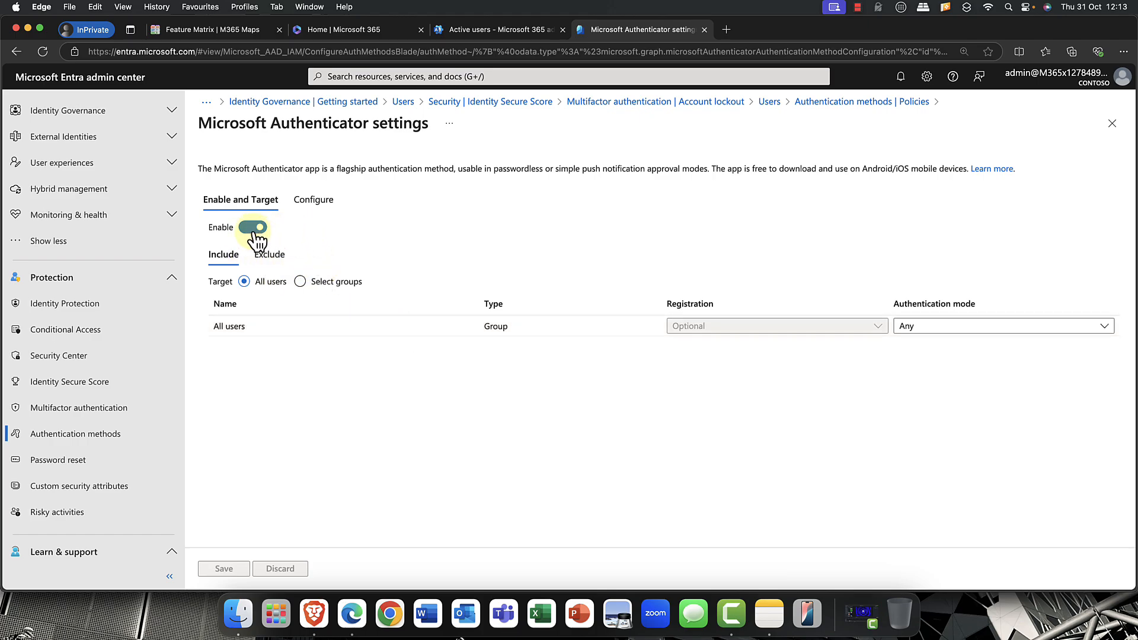
{"action": "left_click", "coordinate": [326, 204]}
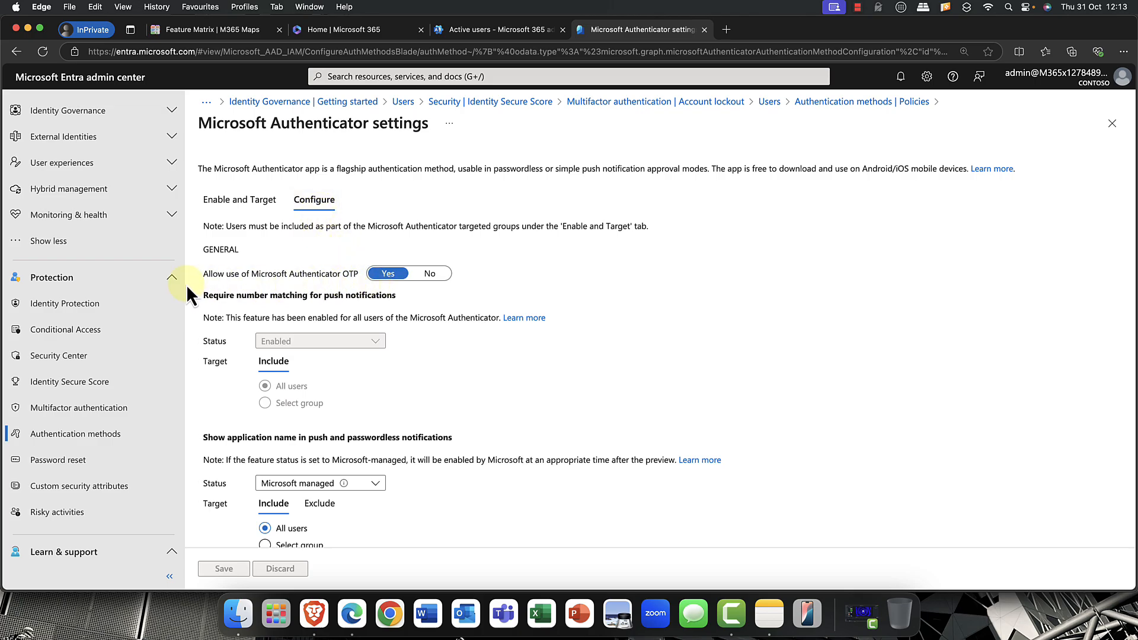
{"action": "scroll", "coordinate": [354, 281], "scroll_direction": "down", "scroll_amount": 5}
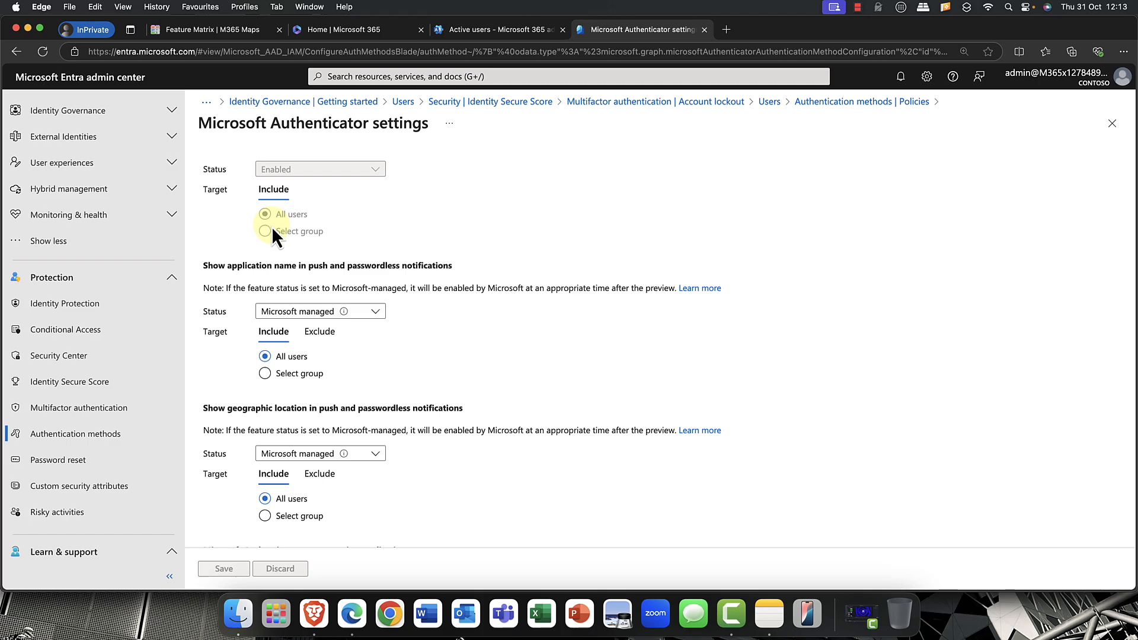
{"action": "scroll", "coordinate": [271, 226], "scroll_direction": "up", "scroll_amount": 1}
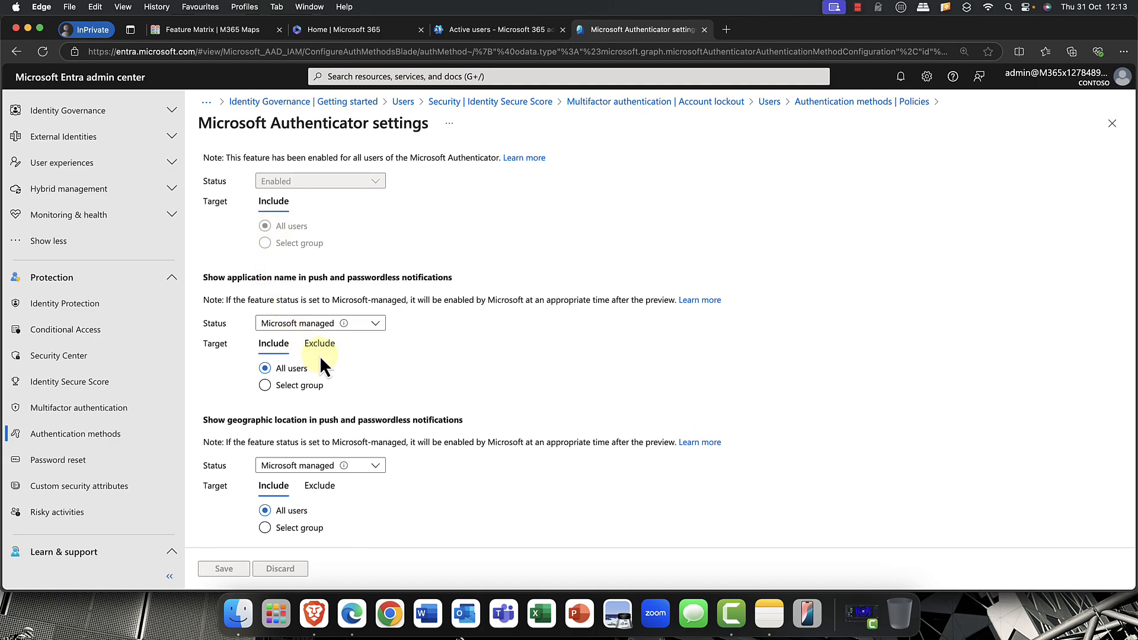
{"action": "scroll", "coordinate": [321, 358], "scroll_direction": "down", "scroll_amount": 1}
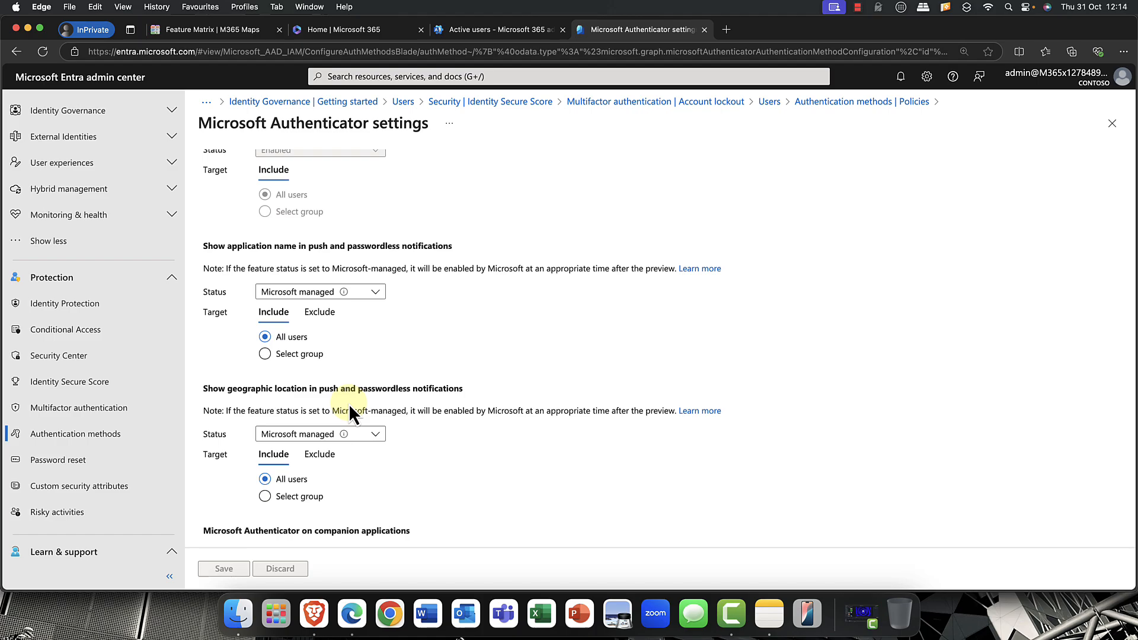
{"action": "scroll", "coordinate": [350, 408], "scroll_direction": "up", "scroll_amount": 5}
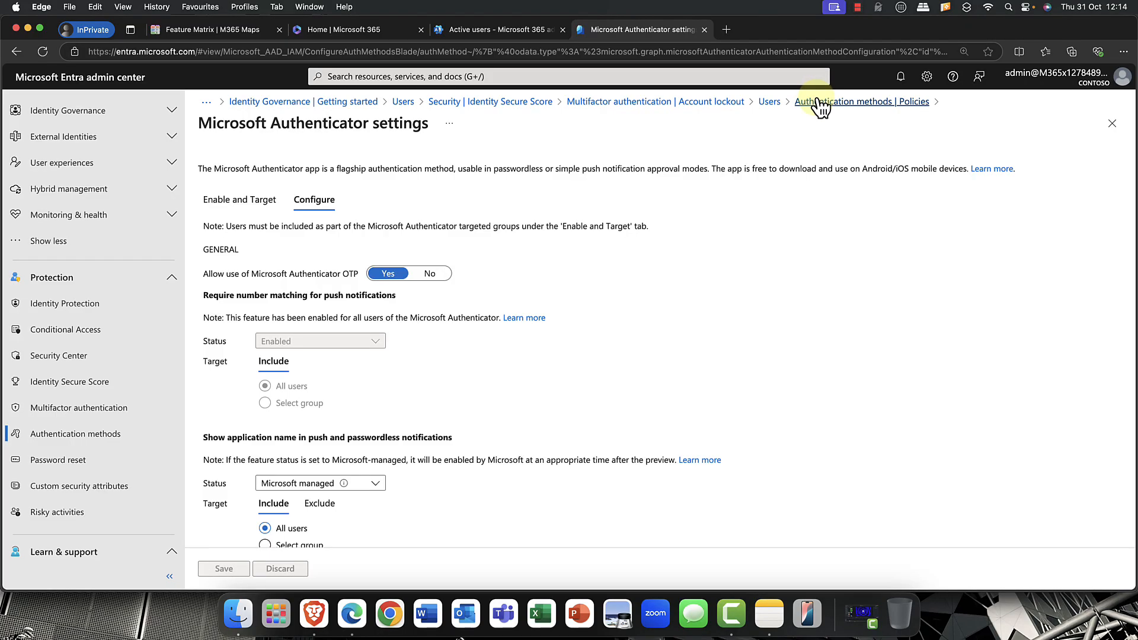
Return to the authentication method policies and open the list of authentication strengths.
{"action": "left_click", "coordinate": [819, 103]}
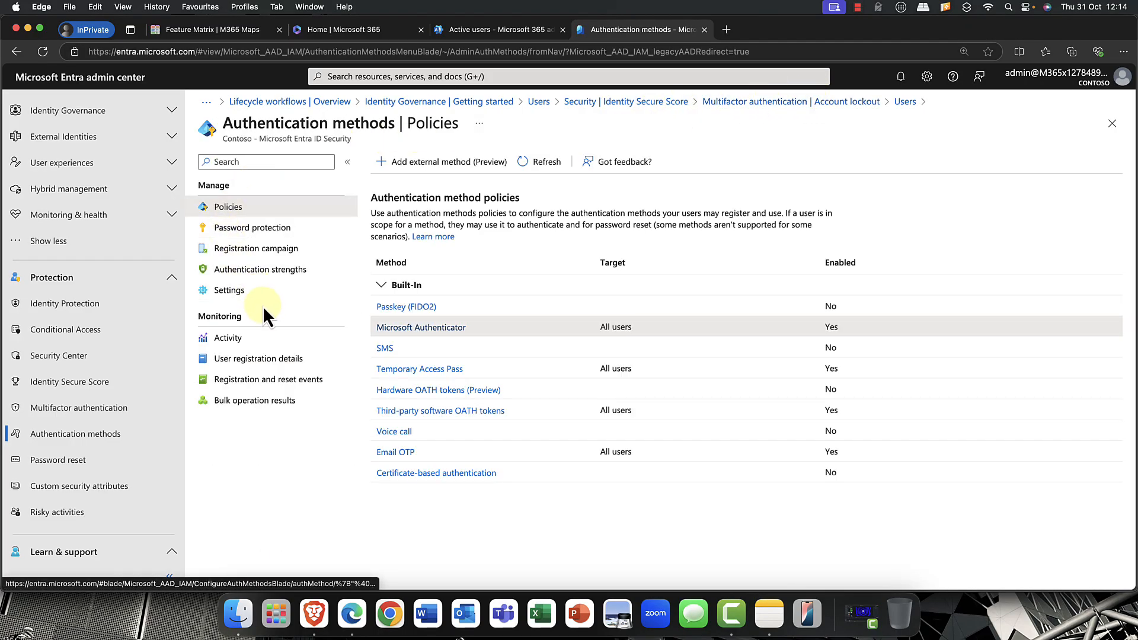
{"action": "left_click", "coordinate": [249, 272]}
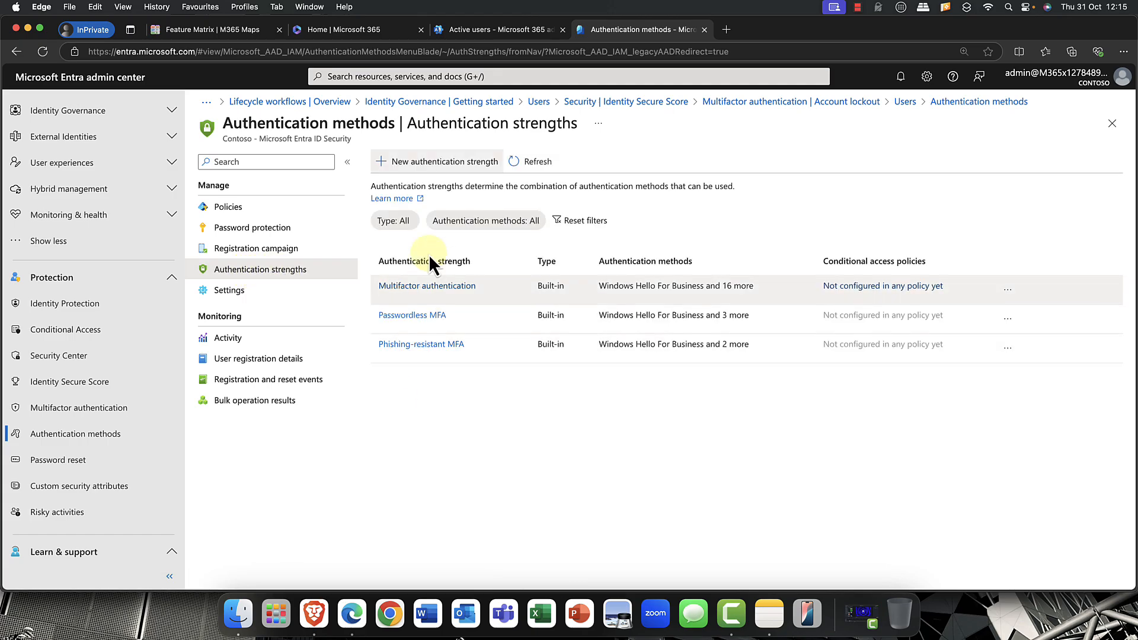
Create a custom authentication strength named Sales that includes all the Phishing-resistant MFA methods.
{"action": "left_click", "coordinate": [428, 168]}
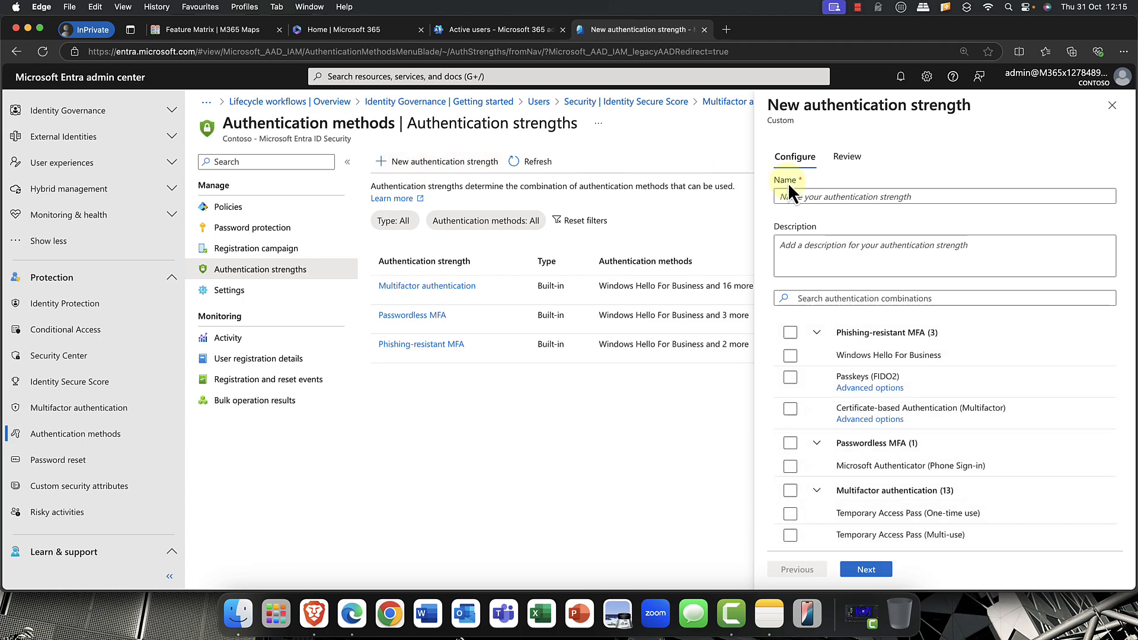
{"action": "left_click", "coordinate": [807, 197]}
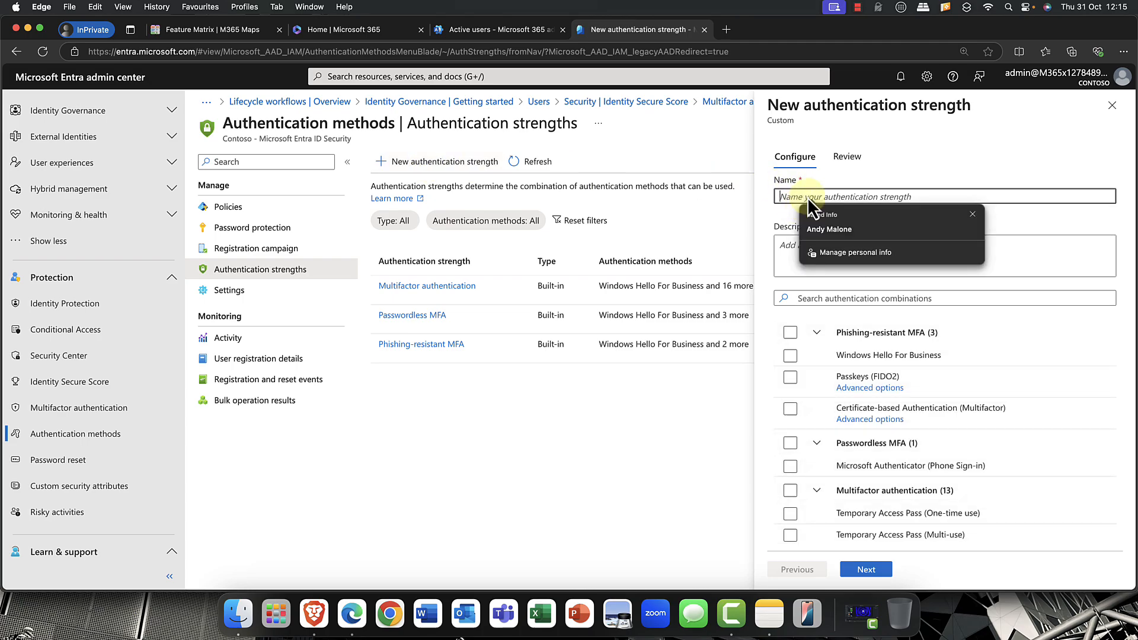
{"action": "type", "text": "Sales"}
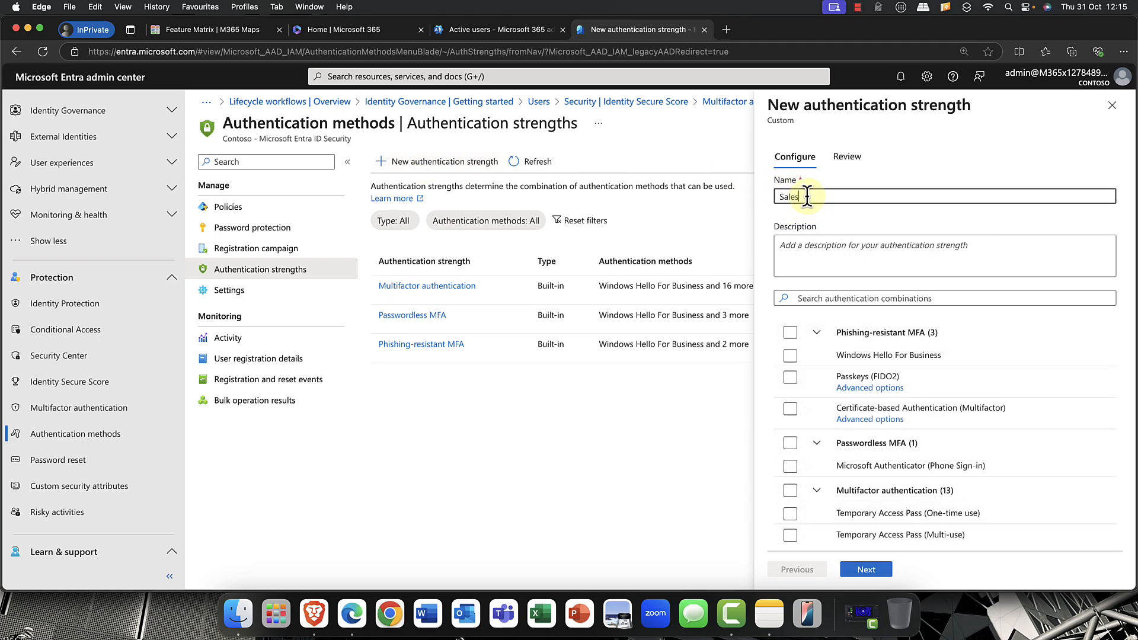
{"action": "left_click", "coordinate": [796, 338]}
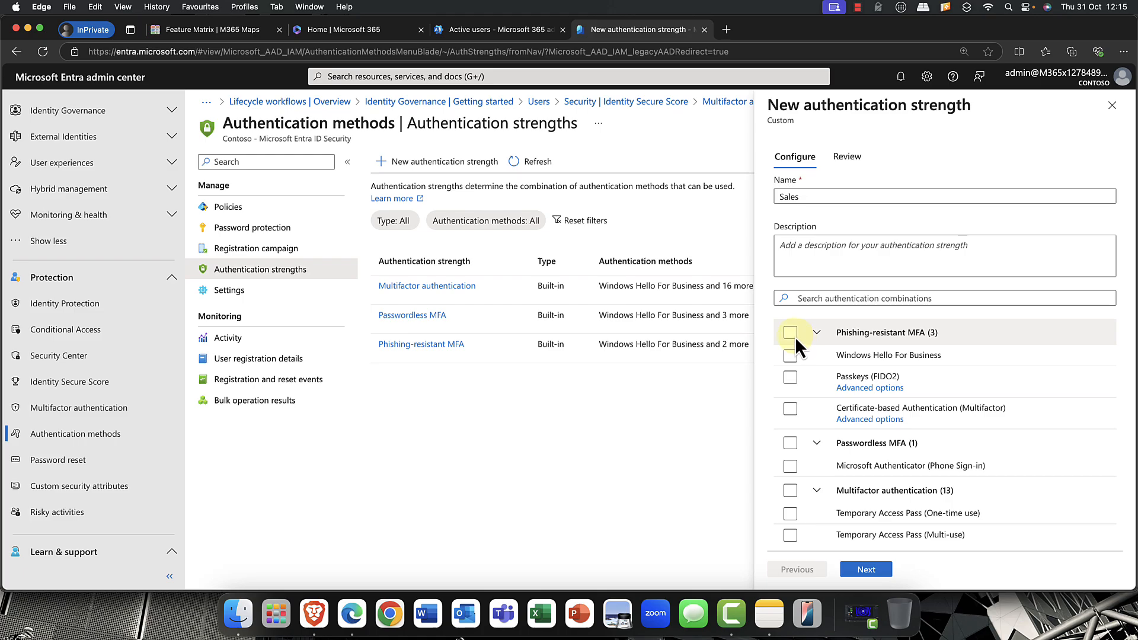
{"action": "scroll", "coordinate": [803, 357], "scroll_direction": "down", "scroll_amount": 2}
{"action": "scroll", "coordinate": [802, 357], "scroll_direction": "down", "scroll_amount": 8}
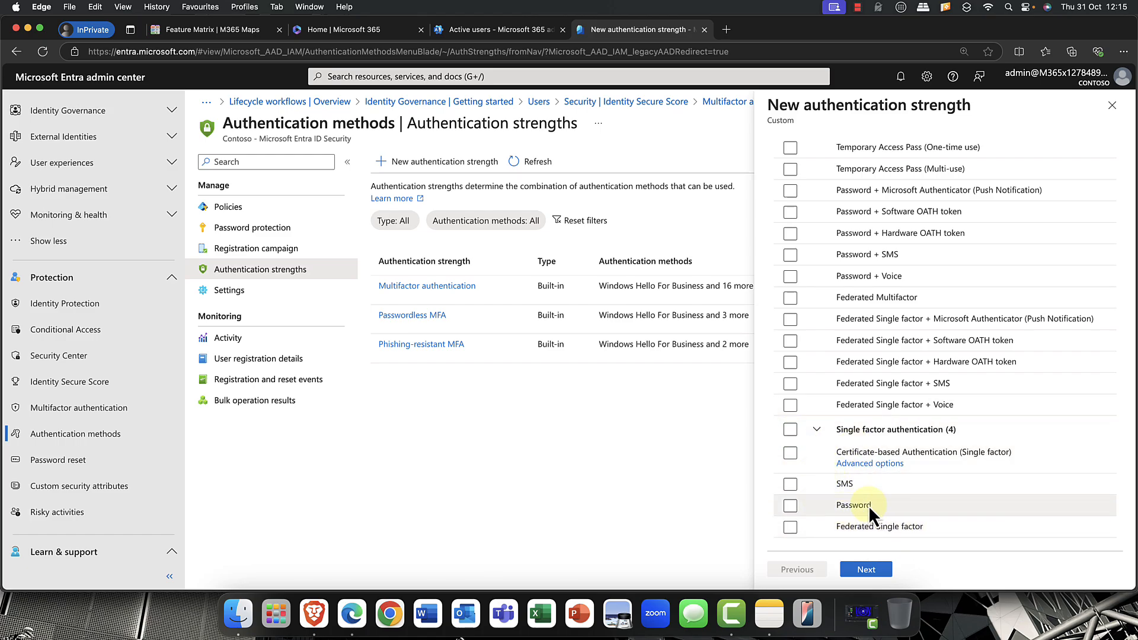
{"action": "scroll", "coordinate": [858, 507], "scroll_direction": "up", "scroll_amount": 15}
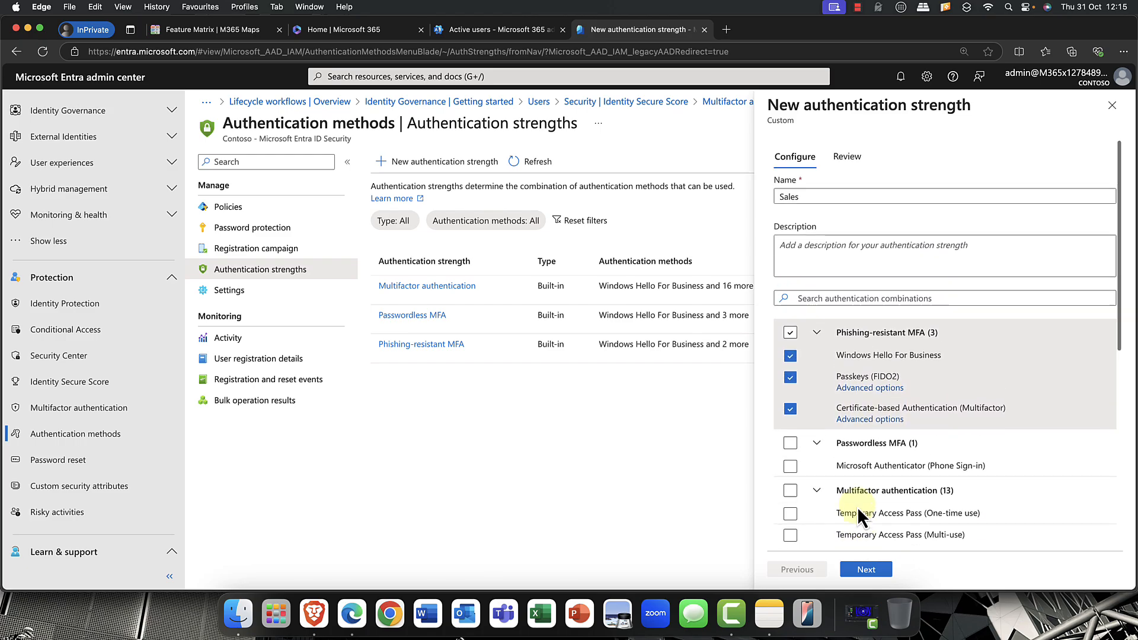
{"action": "left_click", "coordinate": [866, 570]}
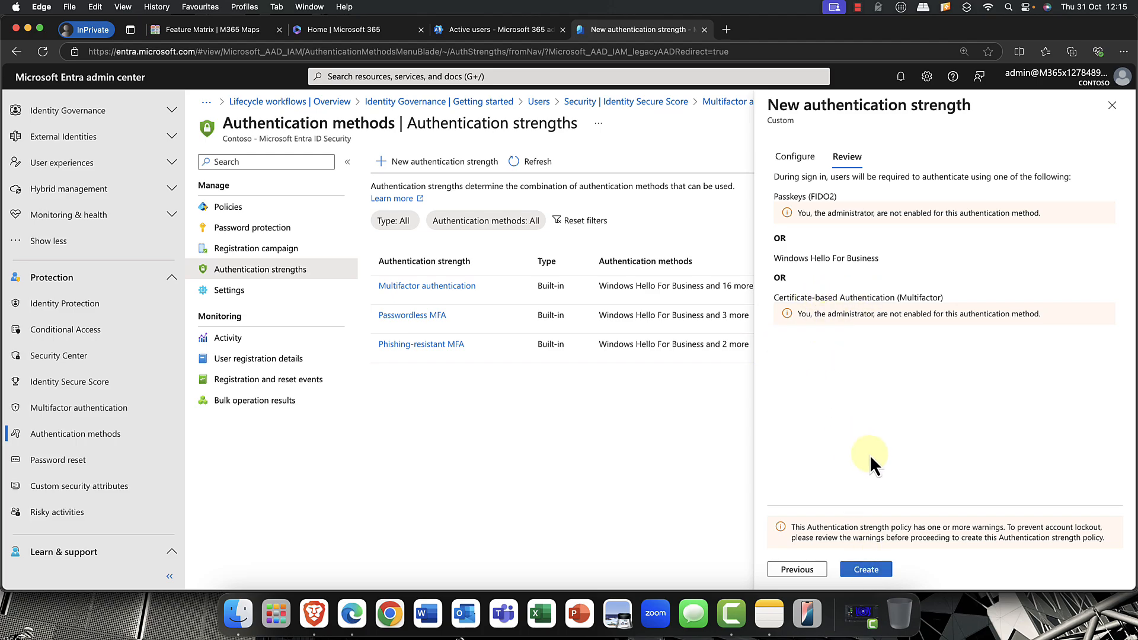
{"action": "left_click", "coordinate": [866, 570]}
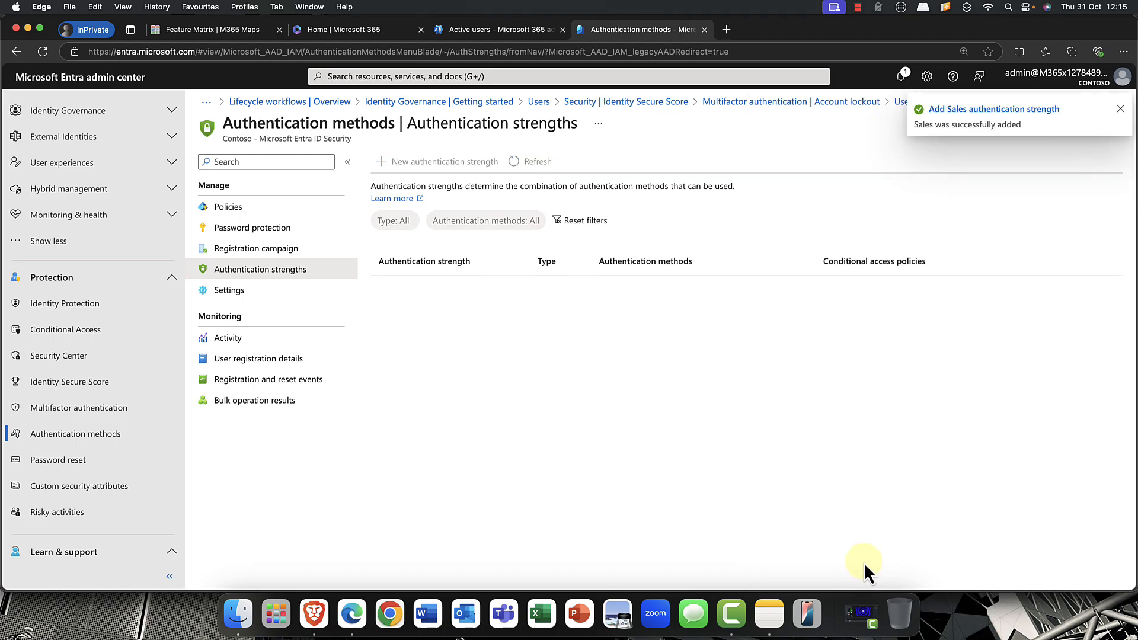
Go back to the Identity Secure Score page and open the Multifactor authentication page under Protection.
{"action": "left_click", "coordinate": [645, 107]}
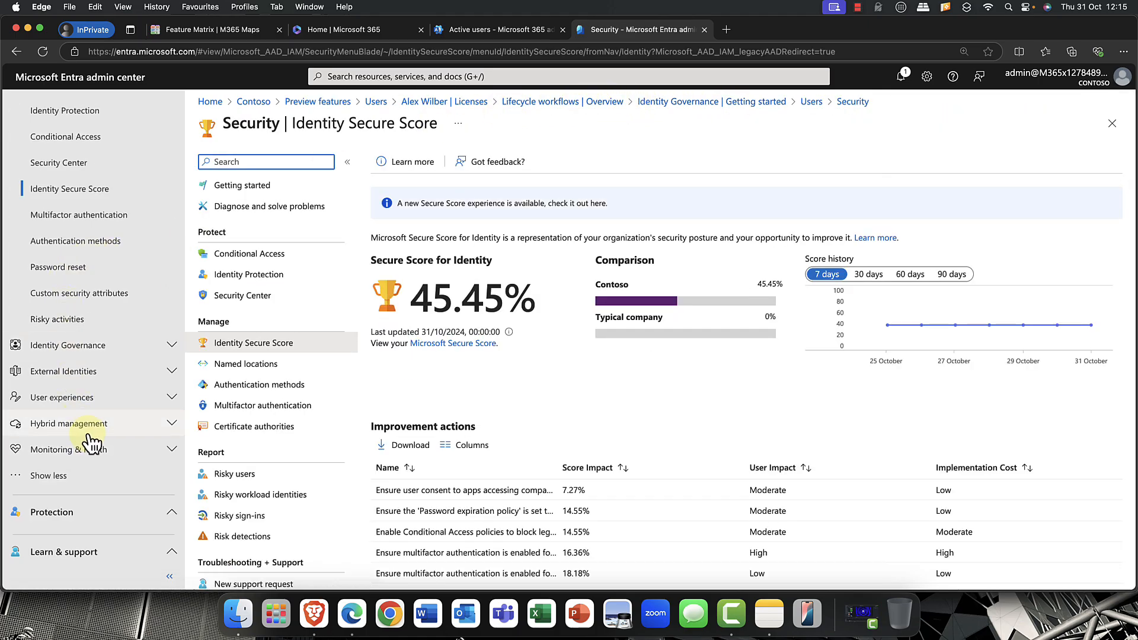
{"action": "left_click", "coordinate": [79, 522]}
{"action": "scroll", "coordinate": [81, 482], "scroll_direction": "down", "scroll_amount": 2}
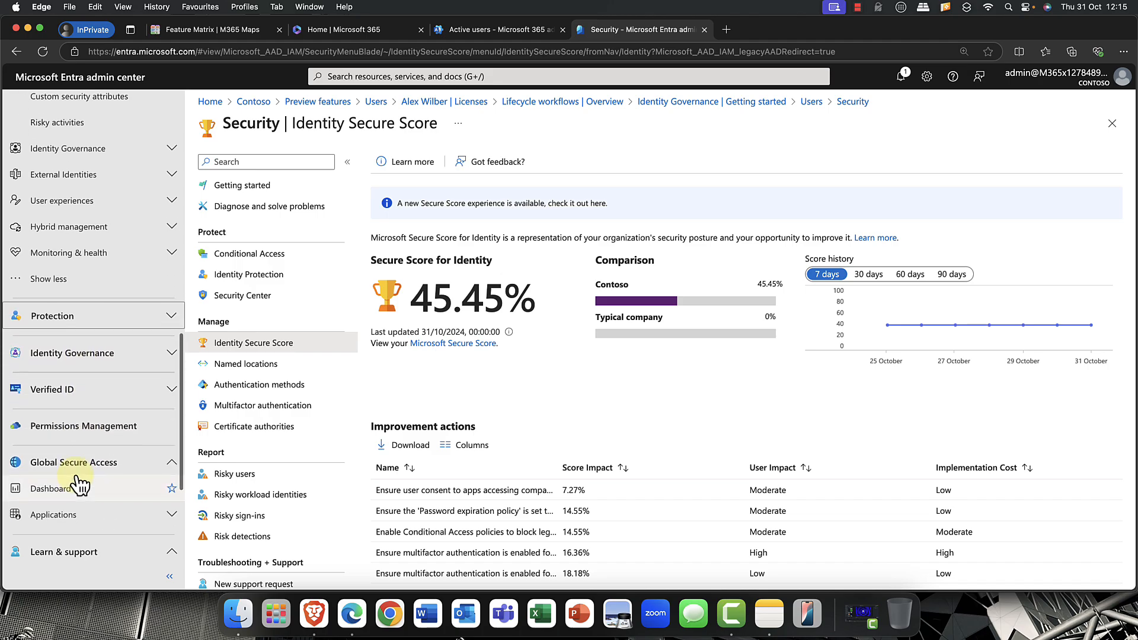
{"action": "left_click", "coordinate": [235, 408]}
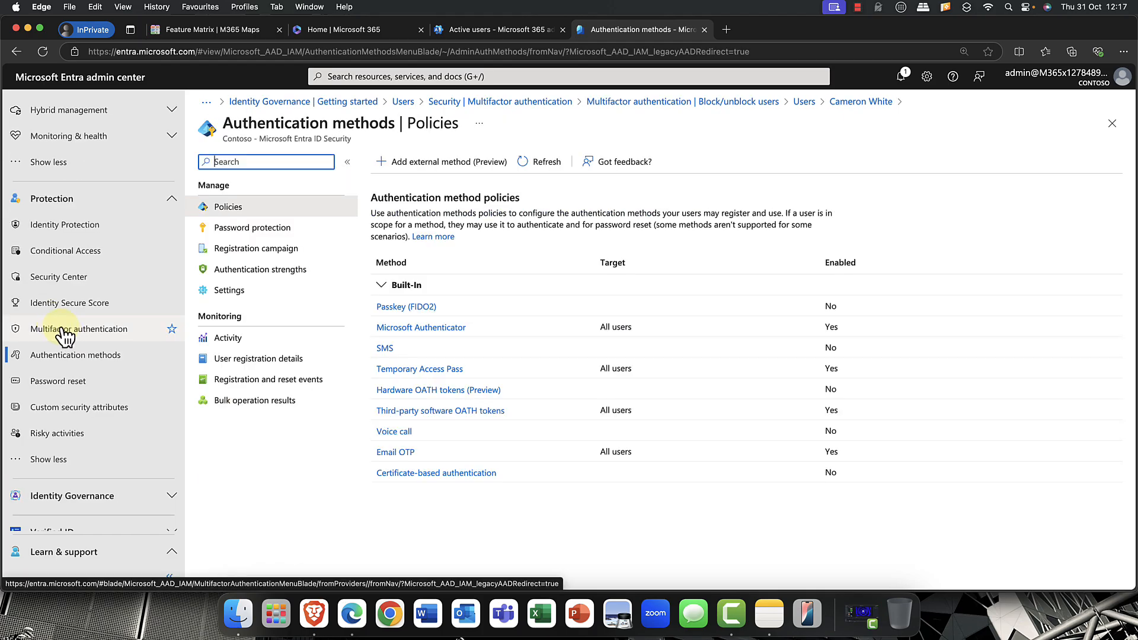
{"action": "left_click", "coordinate": [65, 332]}
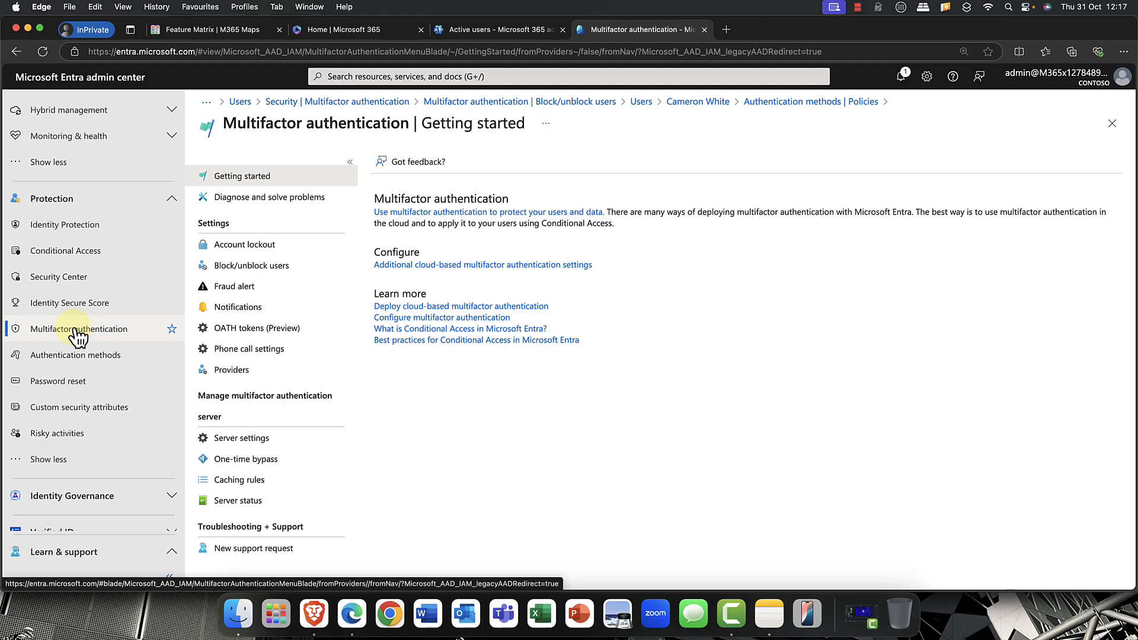
Enter account lockout values of 3 denials, 10 minutes until counter reset and 60 minutes until automatic unblocking, and discard them.
{"action": "left_click", "coordinate": [252, 246]}
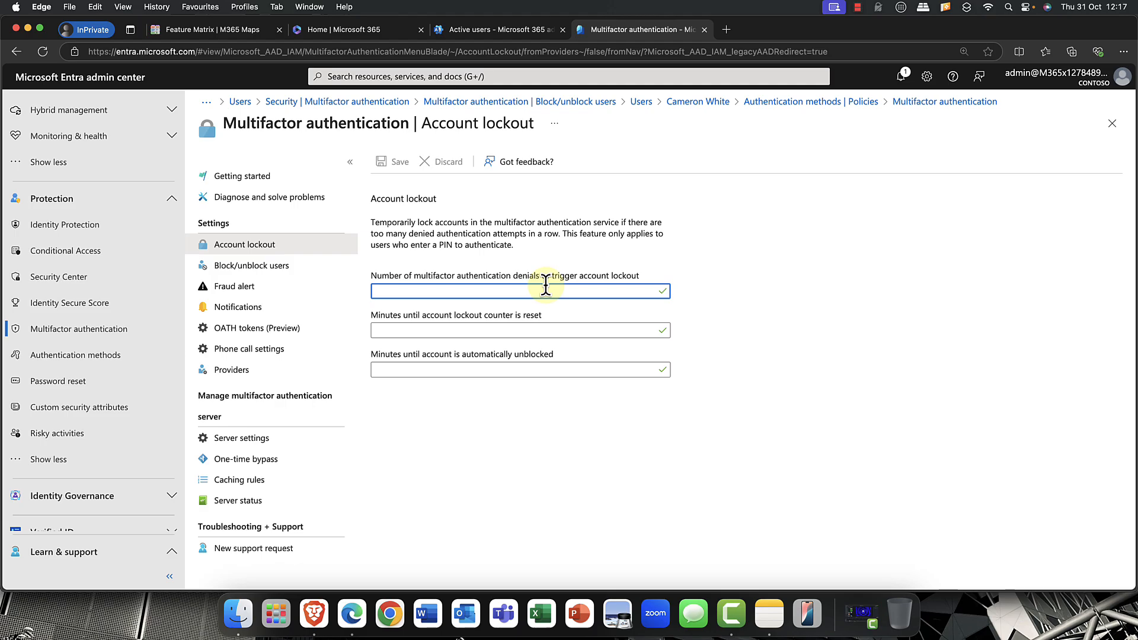
{"action": "type", "text": "3"}
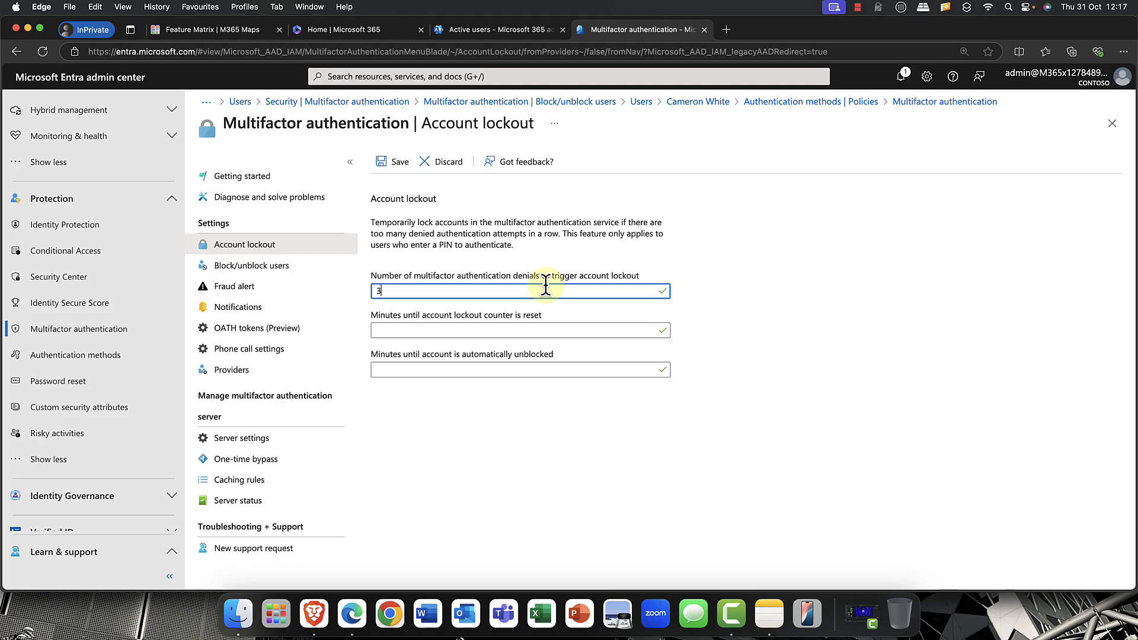
{"action": "left_click", "coordinate": [413, 330]}
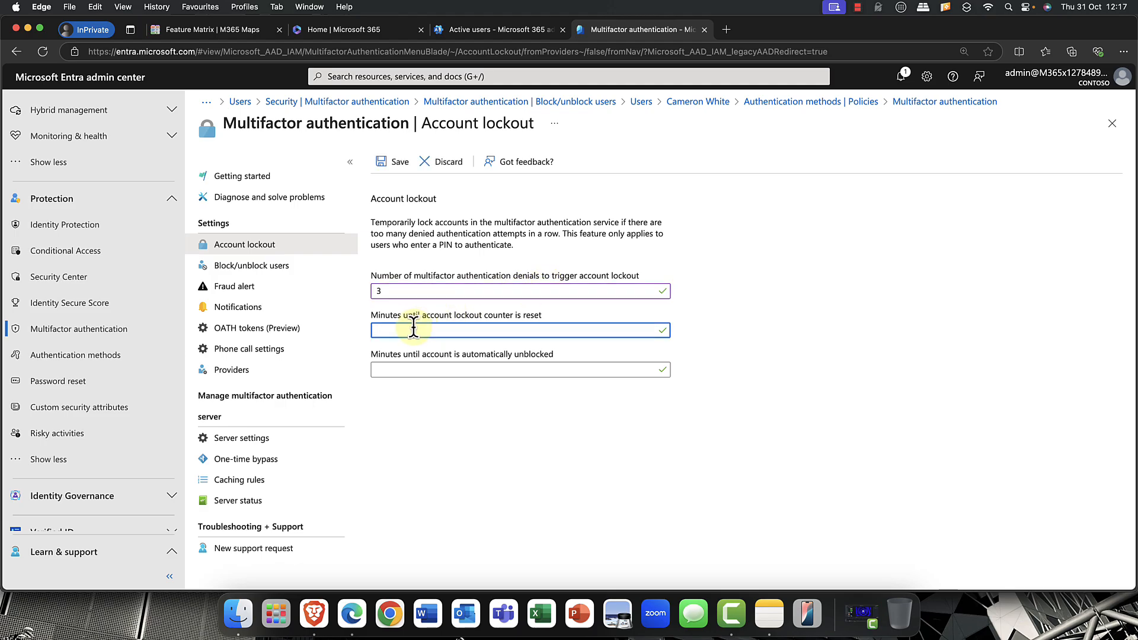
{"action": "type", "text": "10"}
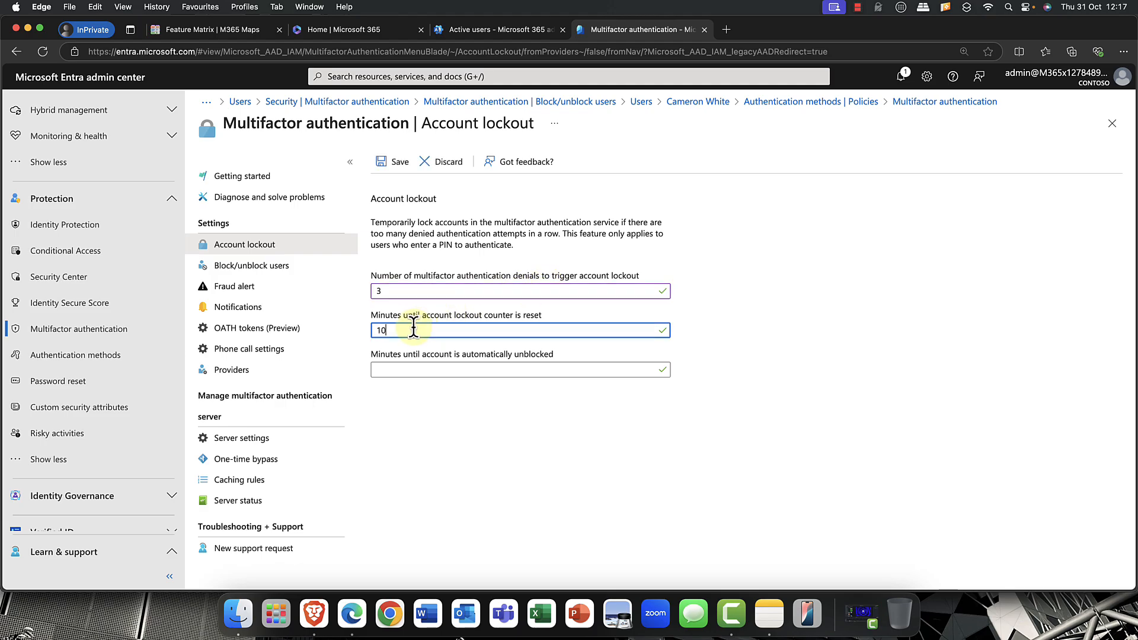
{"action": "left_click", "coordinate": [391, 370]}
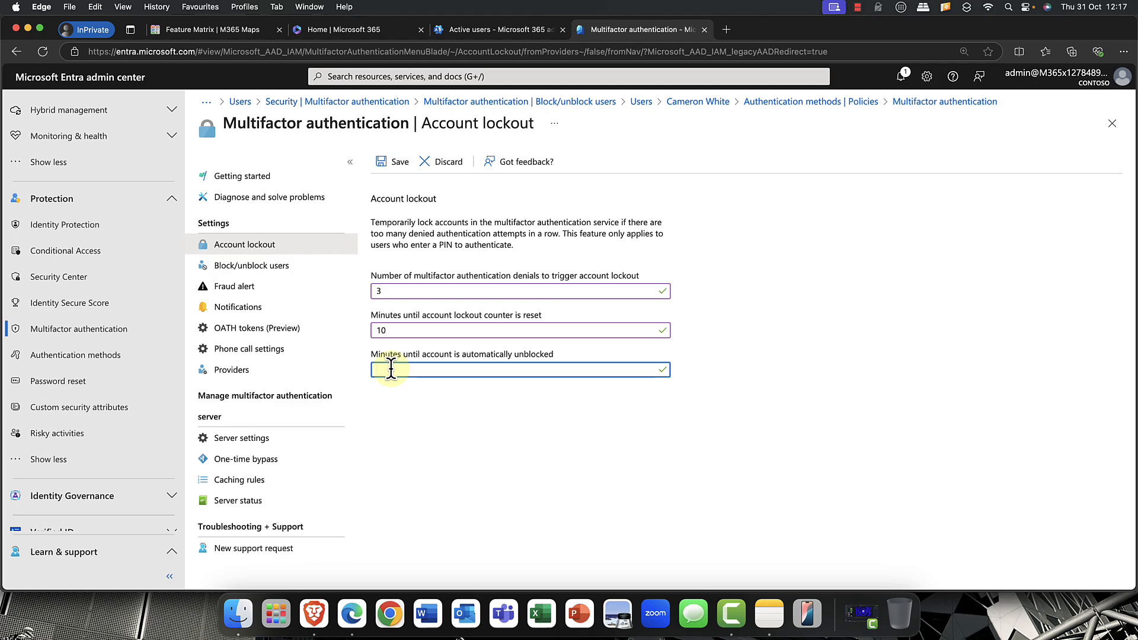
{"action": "type", "text": "60"}
{"action": "left_click", "coordinate": [448, 165]}
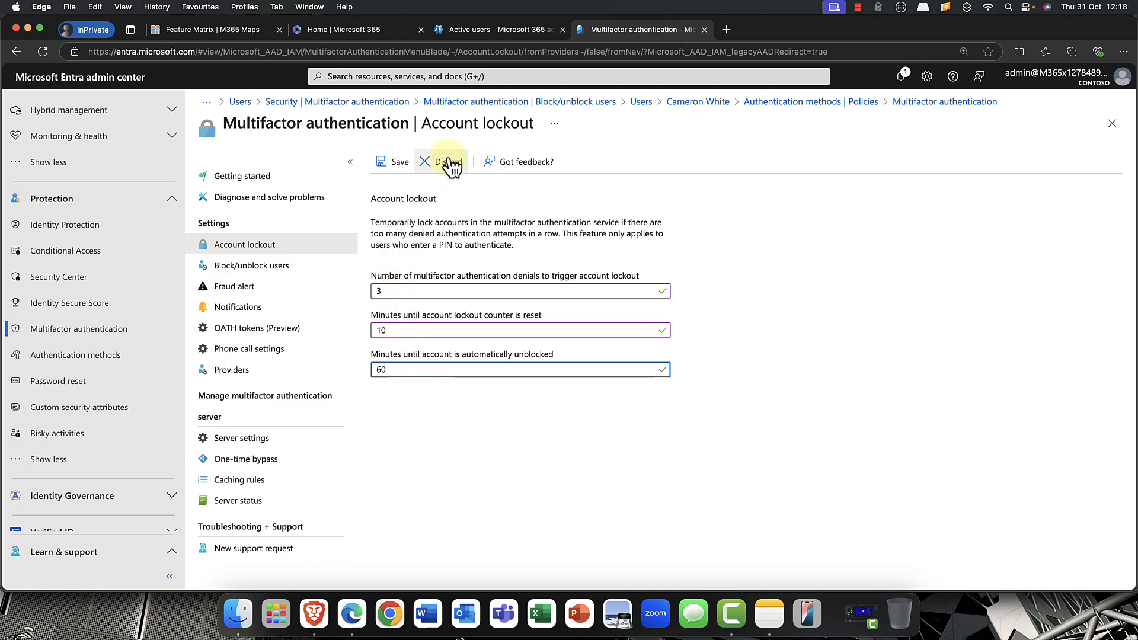
Block a user from multifactor authentication by pasting the user's sign-in address and giving the reason "lost phone".
{"action": "left_click", "coordinate": [265, 277]}
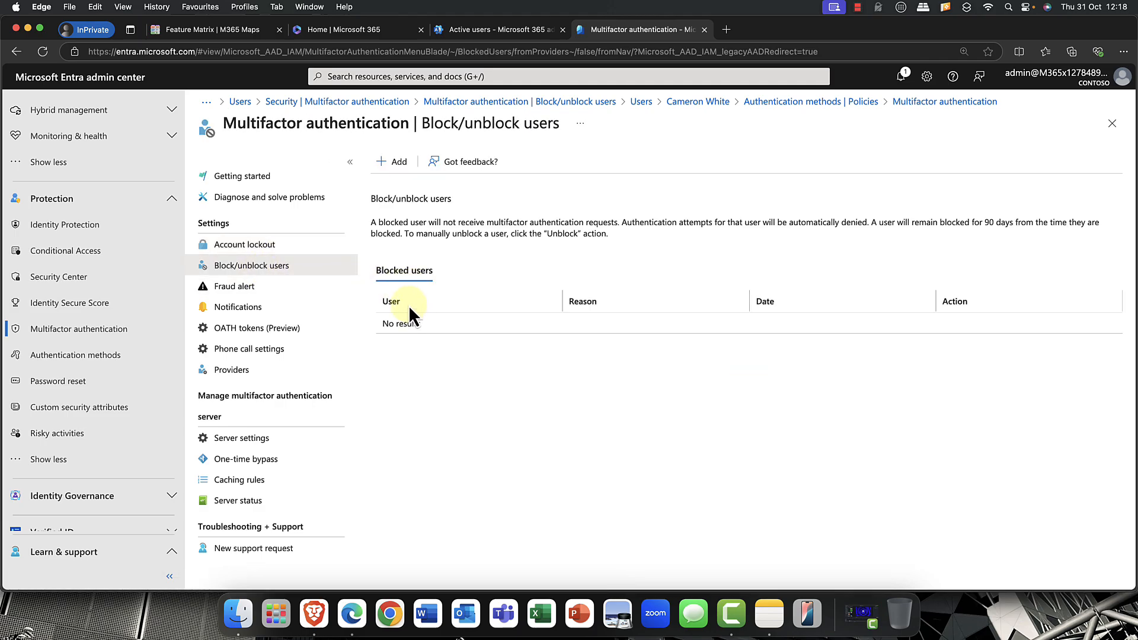
{"action": "left_click", "coordinate": [401, 166]}
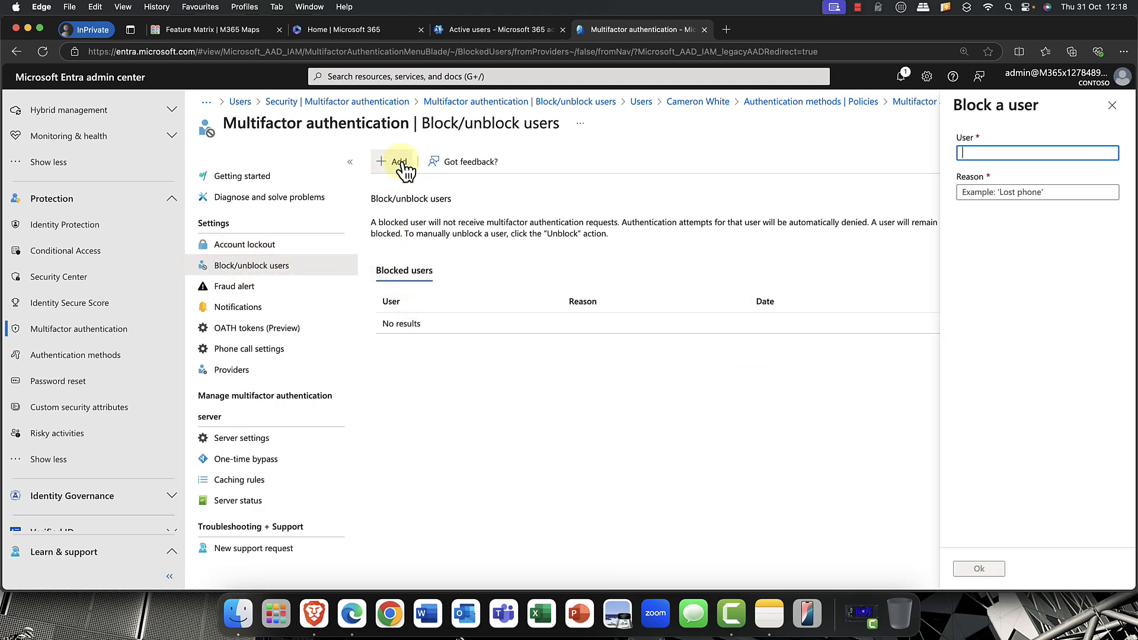
{"action": "right_click", "coordinate": [1011, 152]}
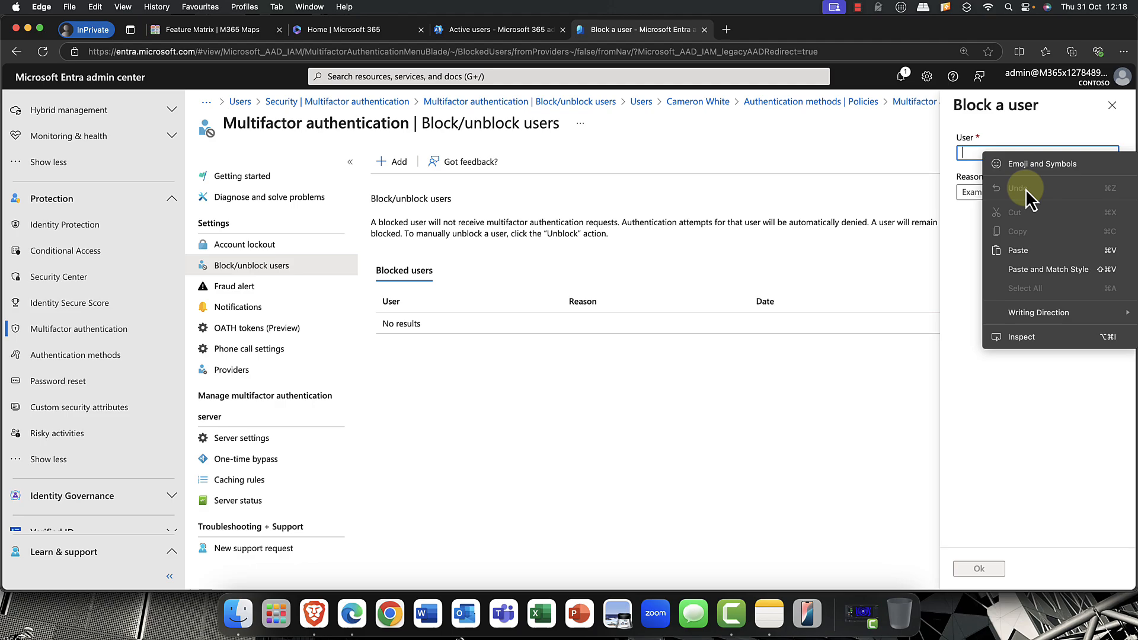
{"action": "left_click", "coordinate": [1030, 250]}
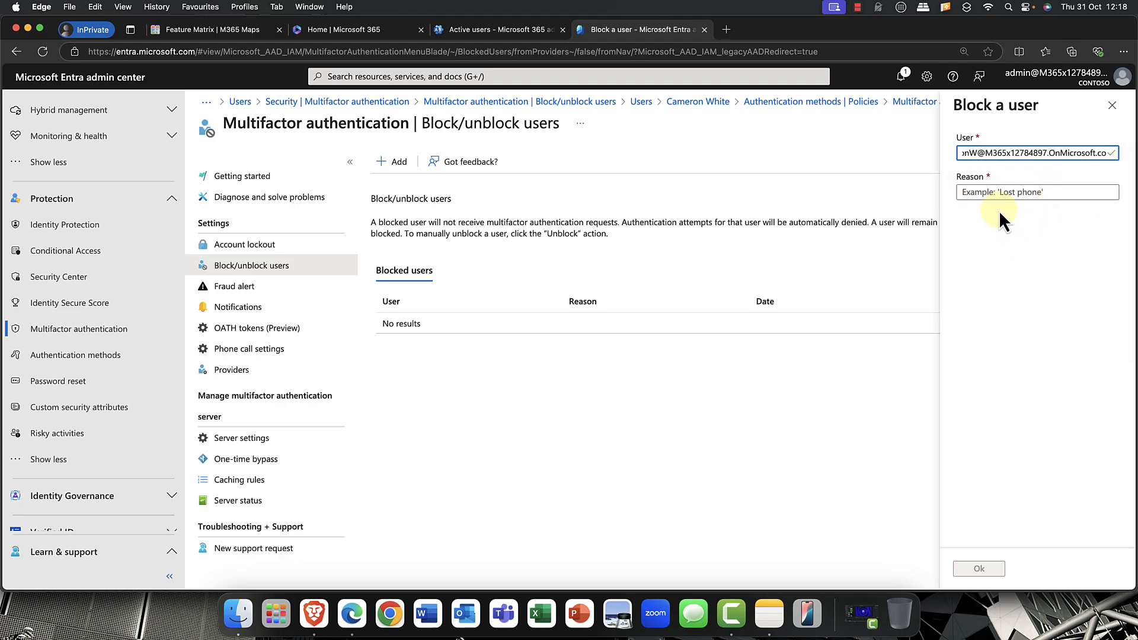
{"action": "left_click", "coordinate": [1024, 193]}
{"action": "type", "text": "lo"}
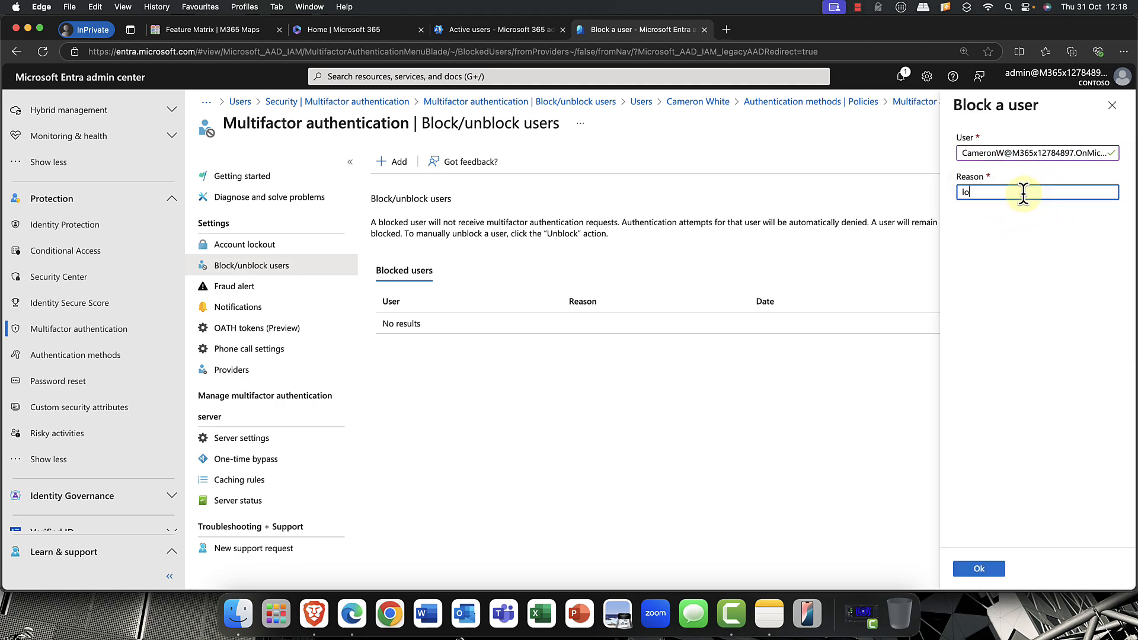
{"action": "type", "text": "st phone"}
{"action": "left_click", "coordinate": [979, 568]}
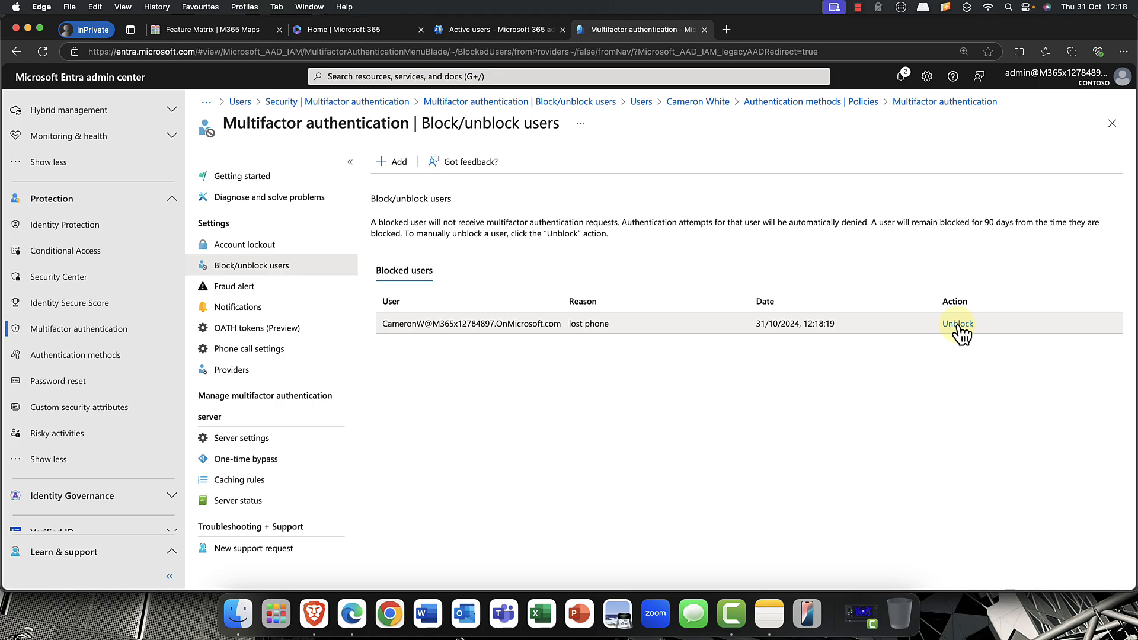
Unblock the blocked user with the reason "found phone".
{"action": "left_click", "coordinate": [958, 324]}
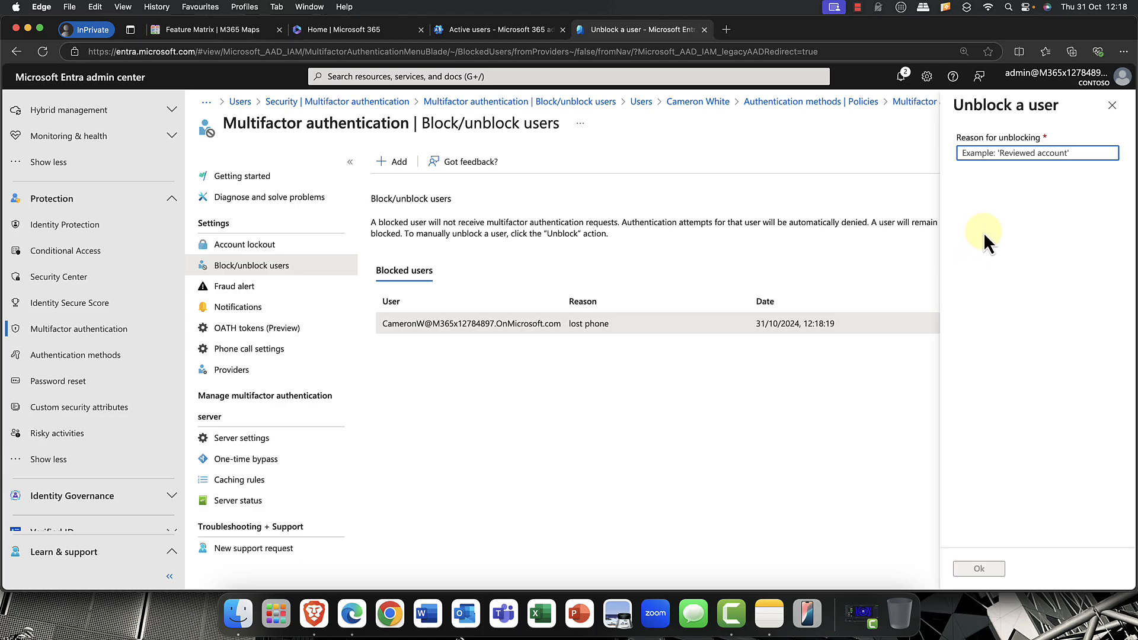
{"action": "right_click", "coordinate": [1002, 152]}
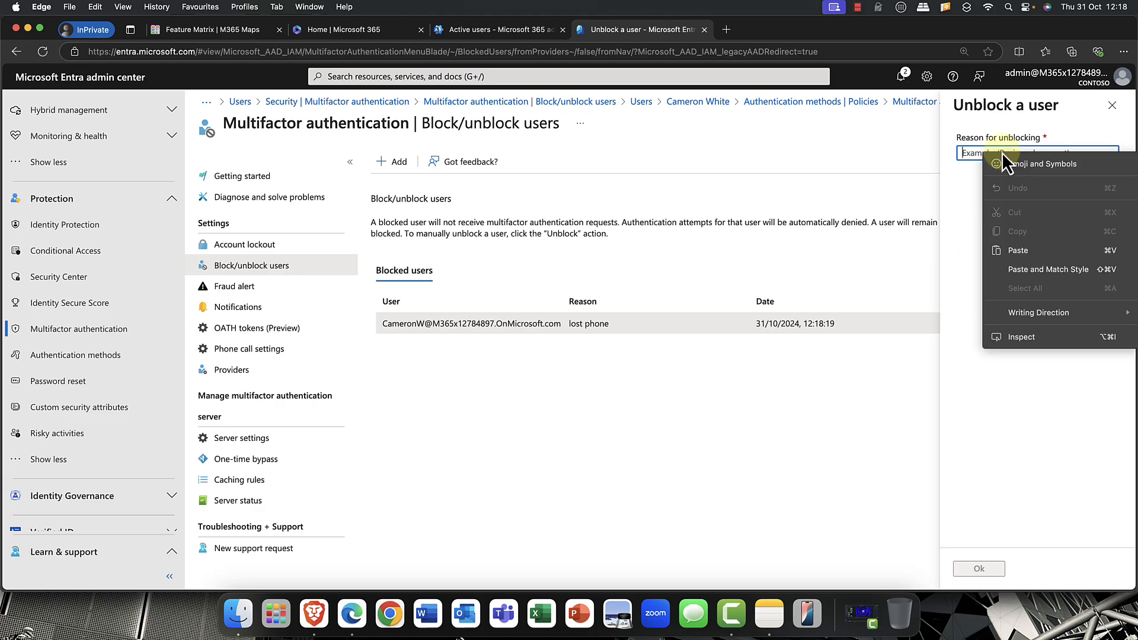
{"action": "left_click", "coordinate": [1030, 249]}
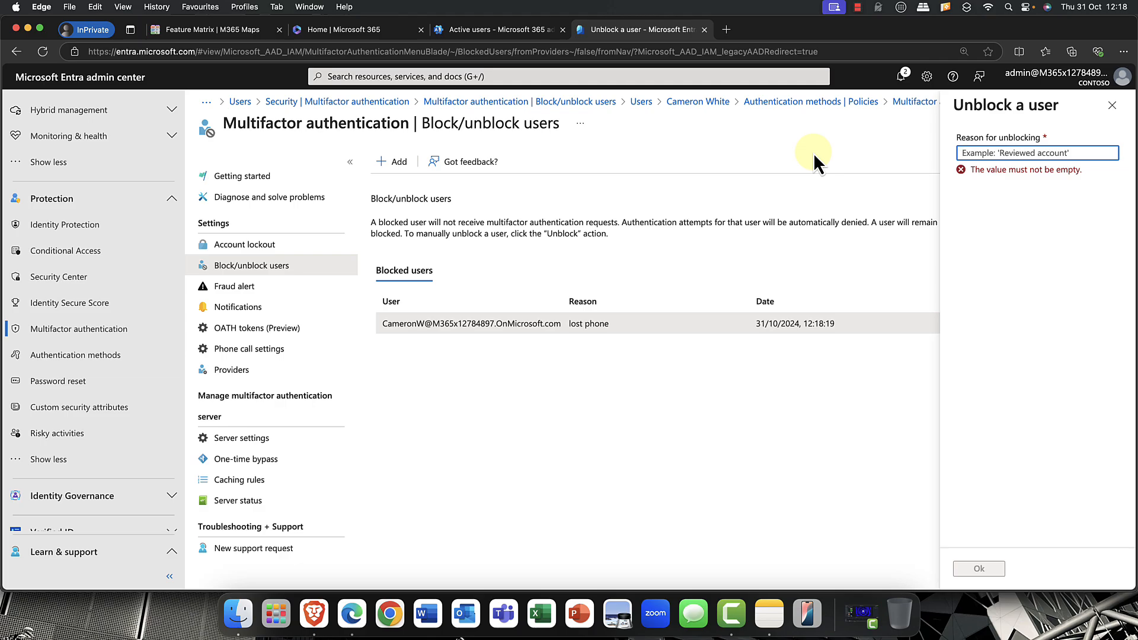
{"action": "type", "text": "found phone"}
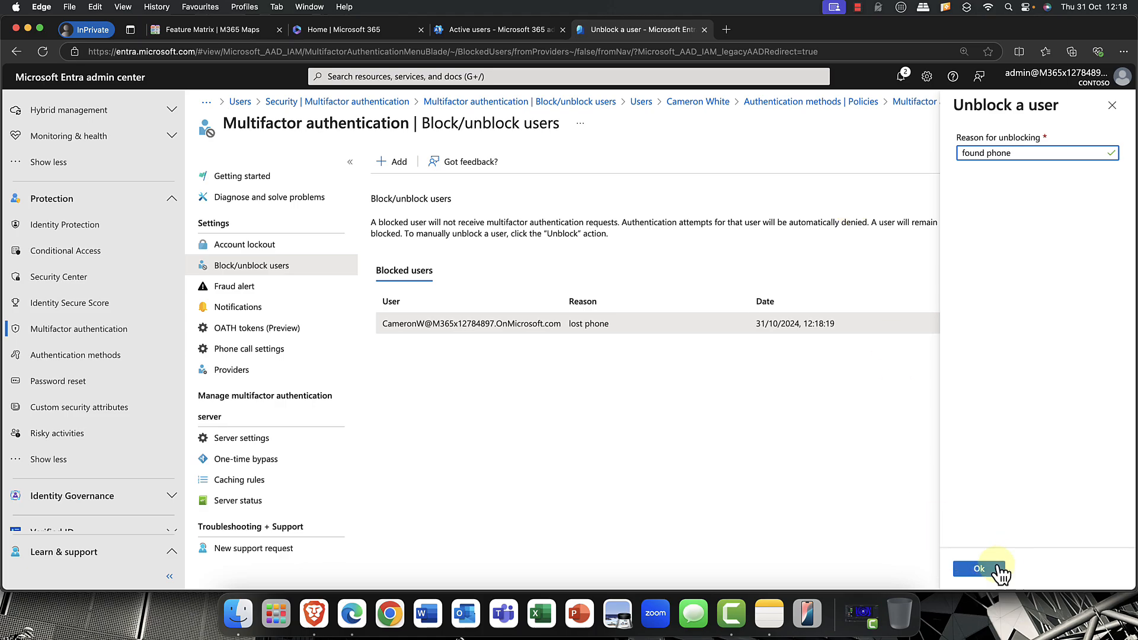
{"action": "left_click", "coordinate": [980, 569]}
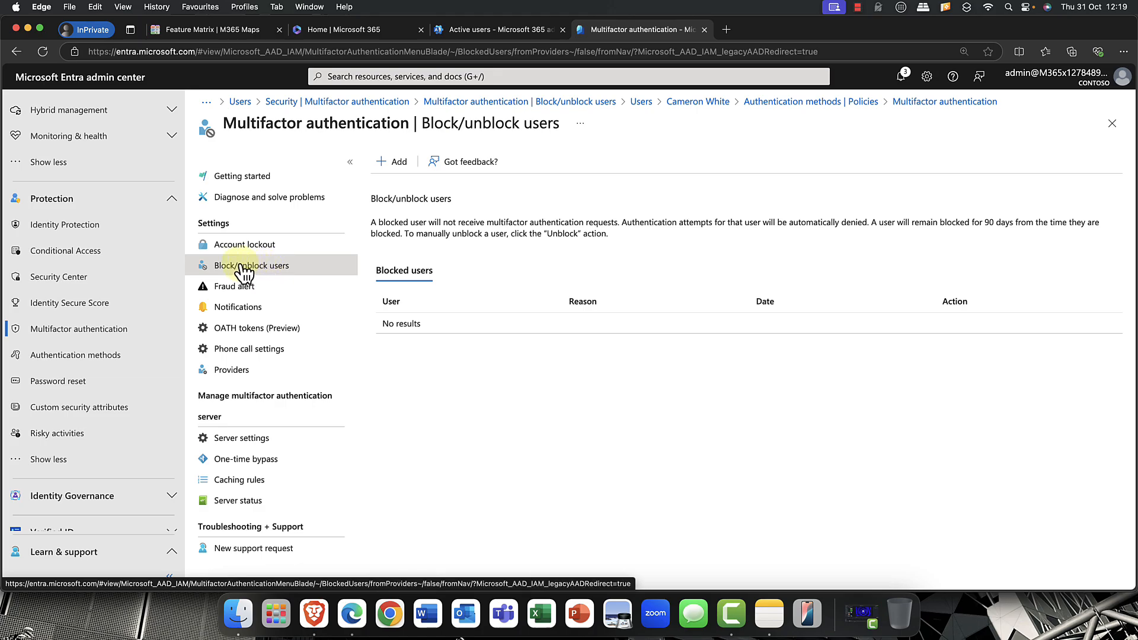
Select the unblocked user in the list of all users and open the per-user multifactor authentication page.
{"action": "scroll", "coordinate": [105, 282], "scroll_direction": "up", "scroll_amount": 5}
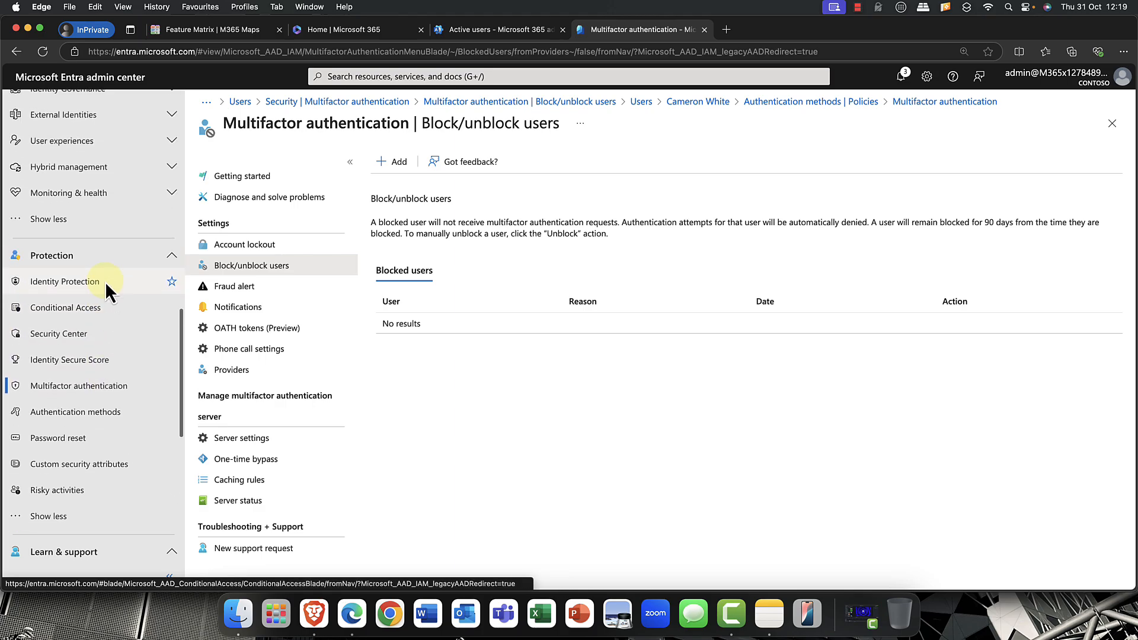
{"action": "scroll", "coordinate": [101, 280], "scroll_direction": "up", "scroll_amount": 3}
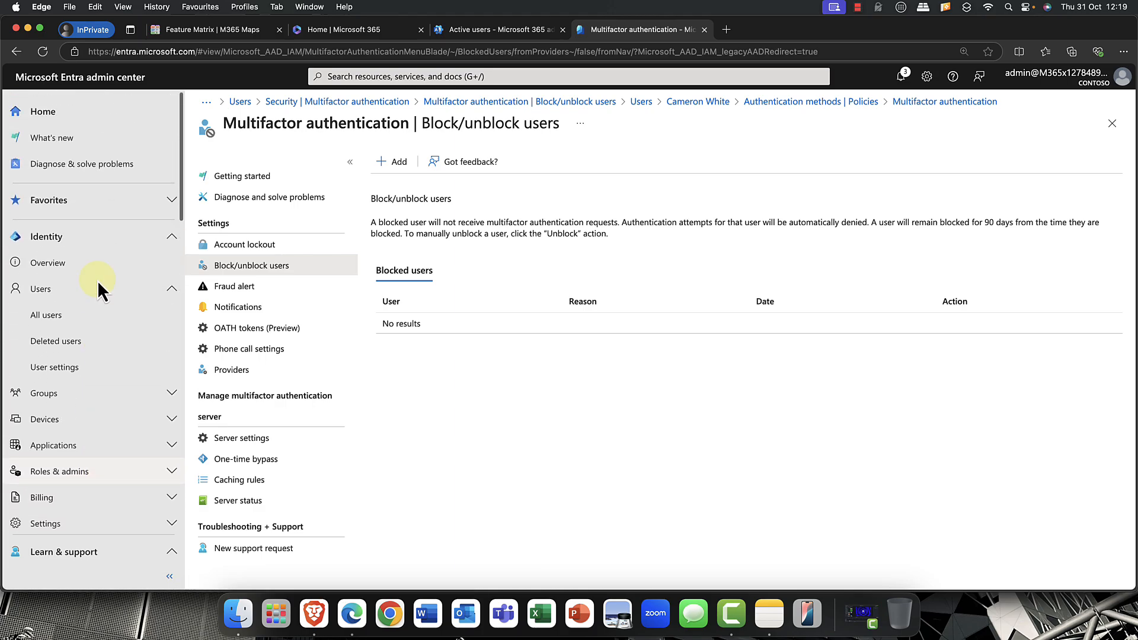
{"action": "left_click", "coordinate": [55, 316]}
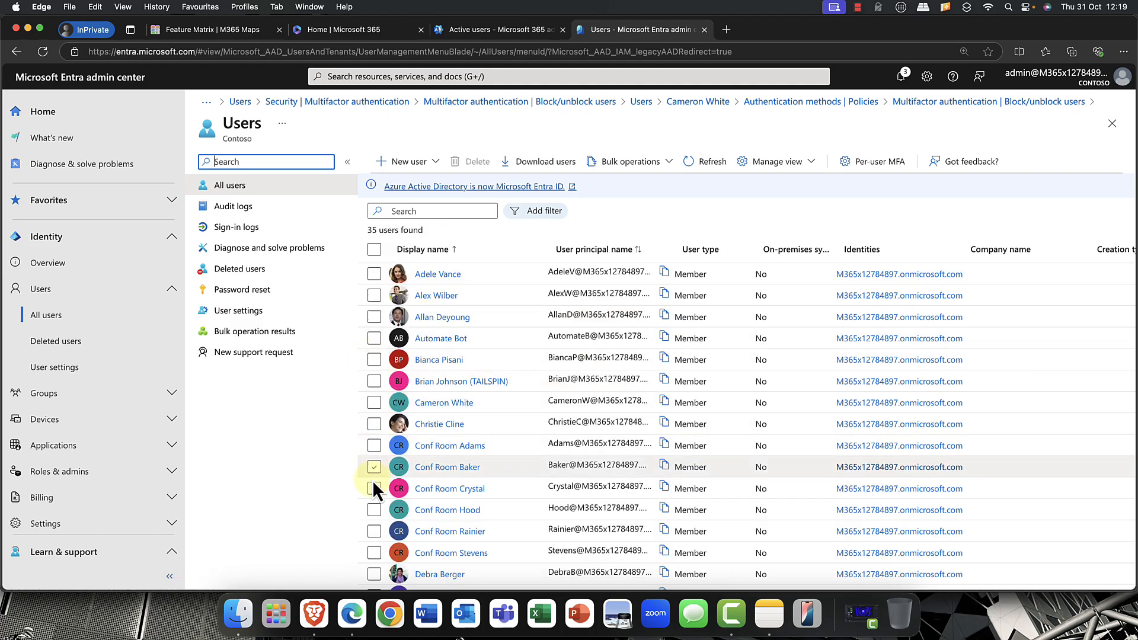
{"action": "left_click", "coordinate": [372, 403]}
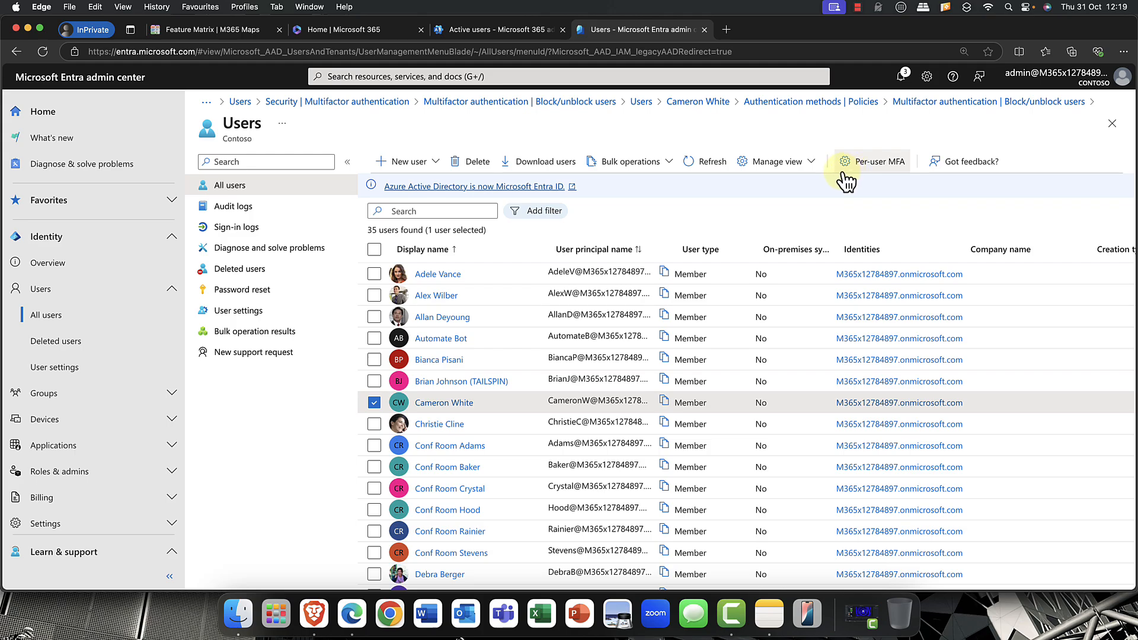
{"action": "left_click", "coordinate": [879, 166]}
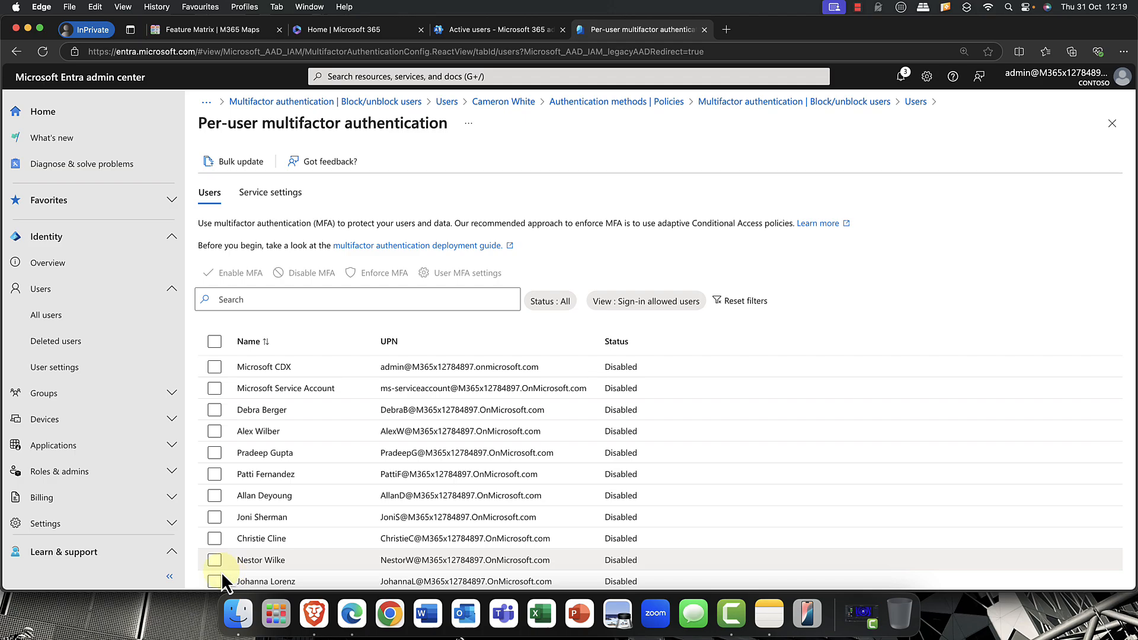
Enable multifactor authentication for one user in the per-user list and confirm it.
{"action": "scroll", "coordinate": [222, 566], "scroll_direction": "down", "scroll_amount": 1}
{"action": "scroll", "coordinate": [222, 564], "scroll_direction": "down", "scroll_amount": 3}
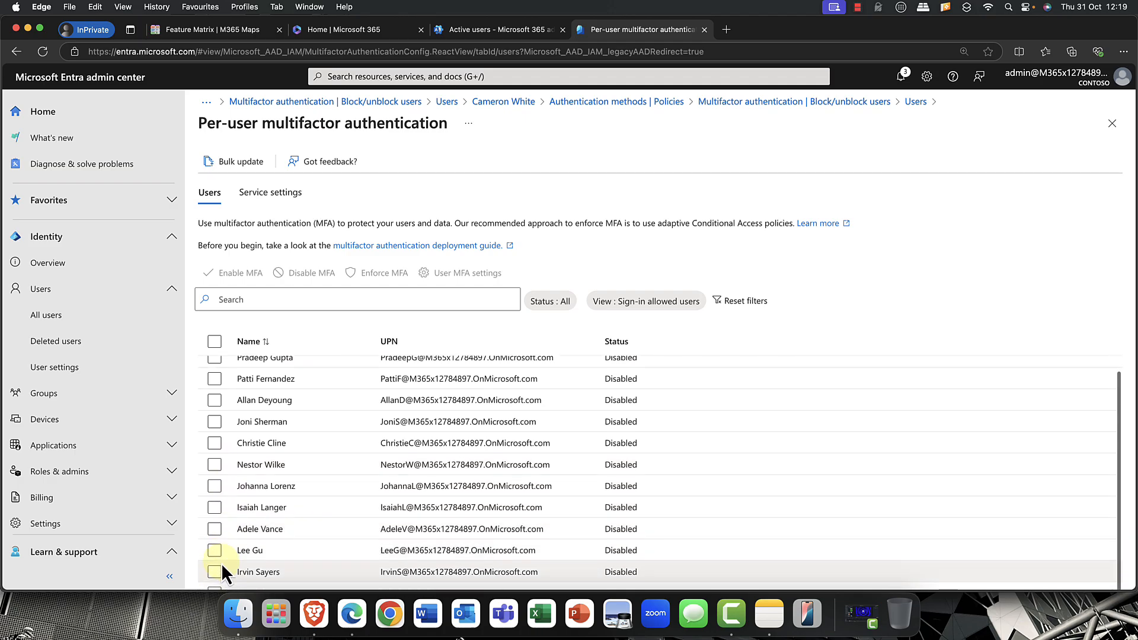
{"action": "left_click", "coordinate": [215, 530]}
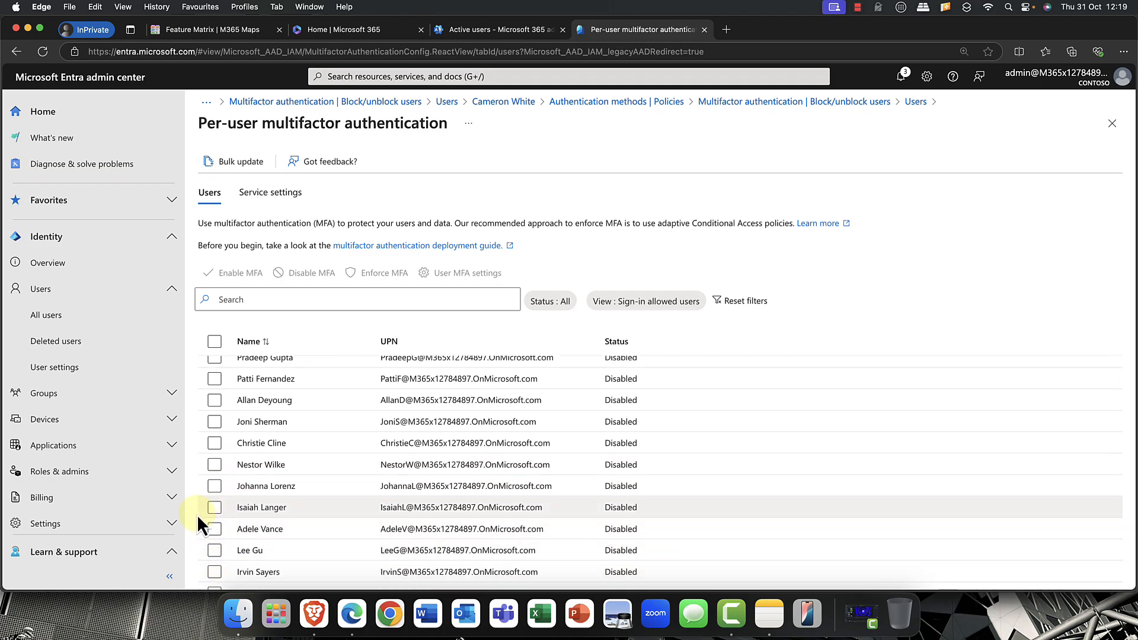
{"action": "left_click", "coordinate": [215, 465]}
{"action": "left_click", "coordinate": [215, 465]}
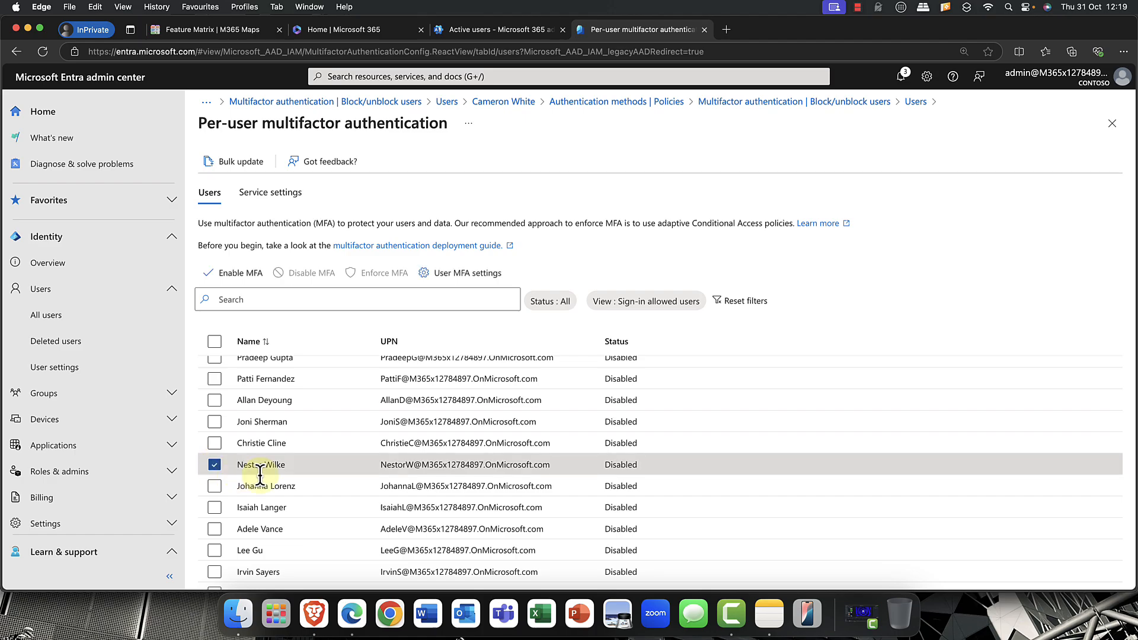
{"action": "left_click", "coordinate": [239, 276]}
{"action": "left_click", "coordinate": [234, 276]}
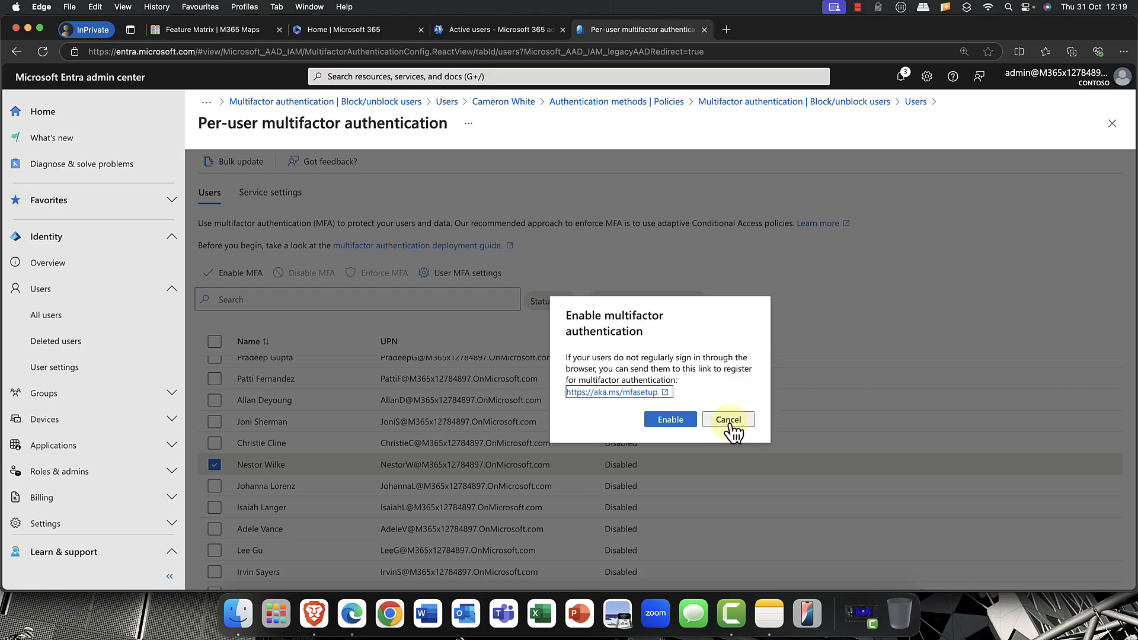
{"action": "left_click", "coordinate": [672, 423]}
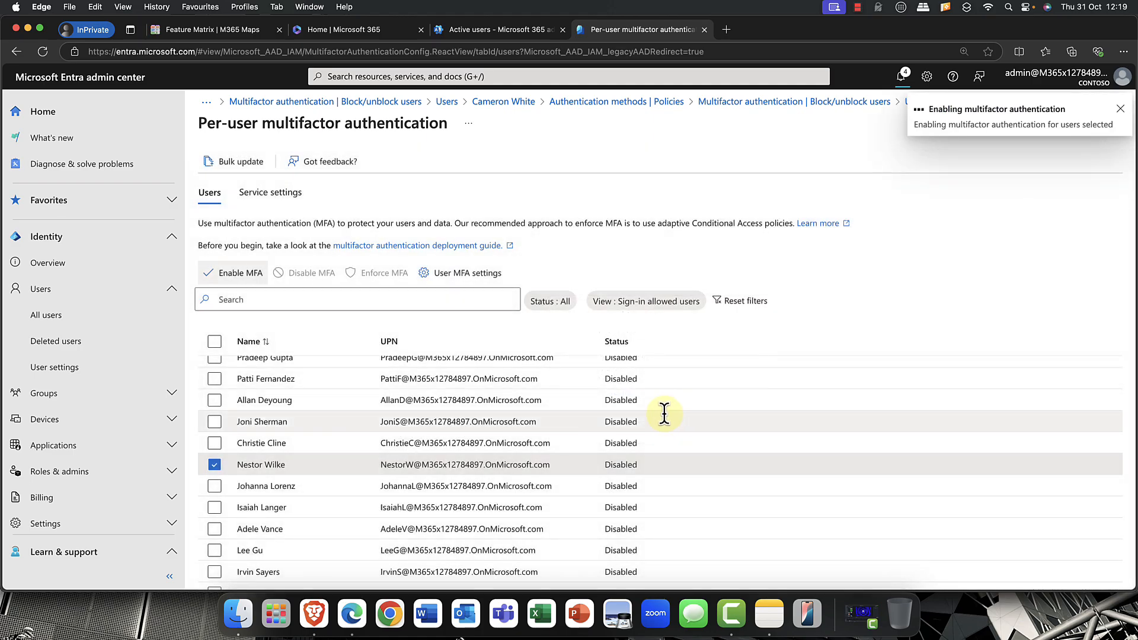
Look at the User MFA settings options for contact methods, app passwords and remembered devices, and close them without changes.
{"action": "left_click", "coordinate": [462, 276]}
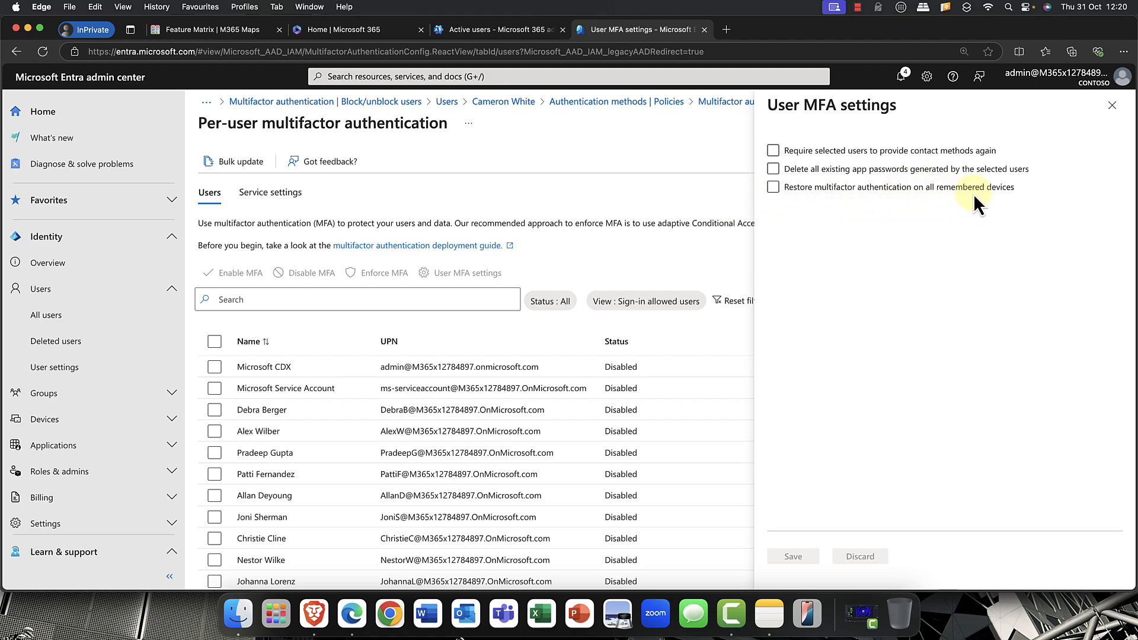
{"action": "left_click", "coordinate": [1111, 106]}
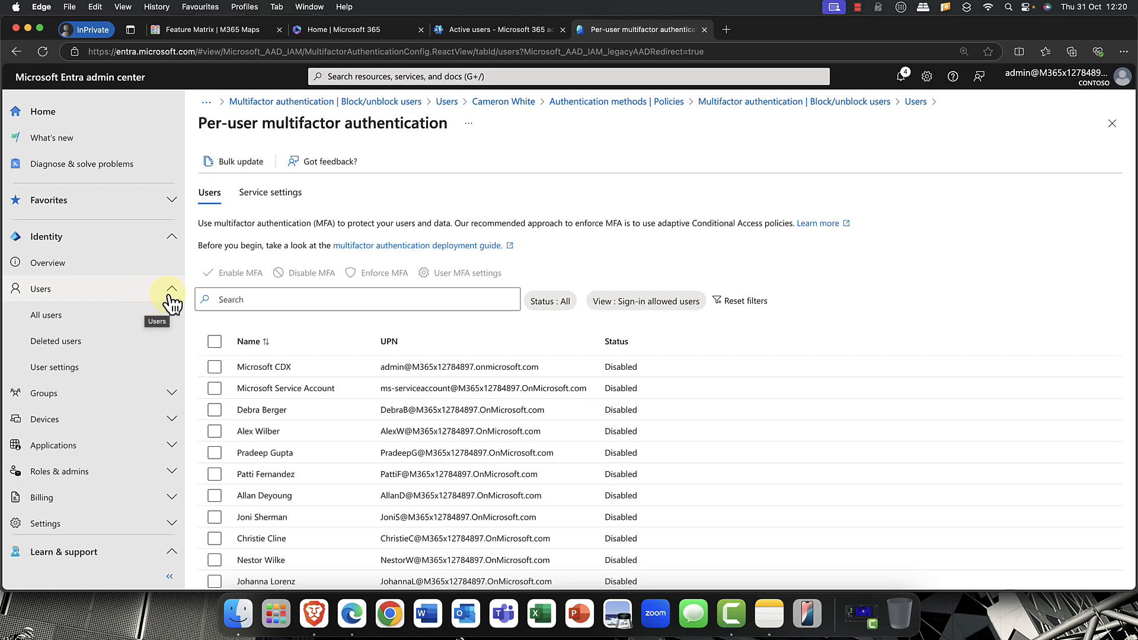
{"action": "left_click", "coordinate": [53, 291]}
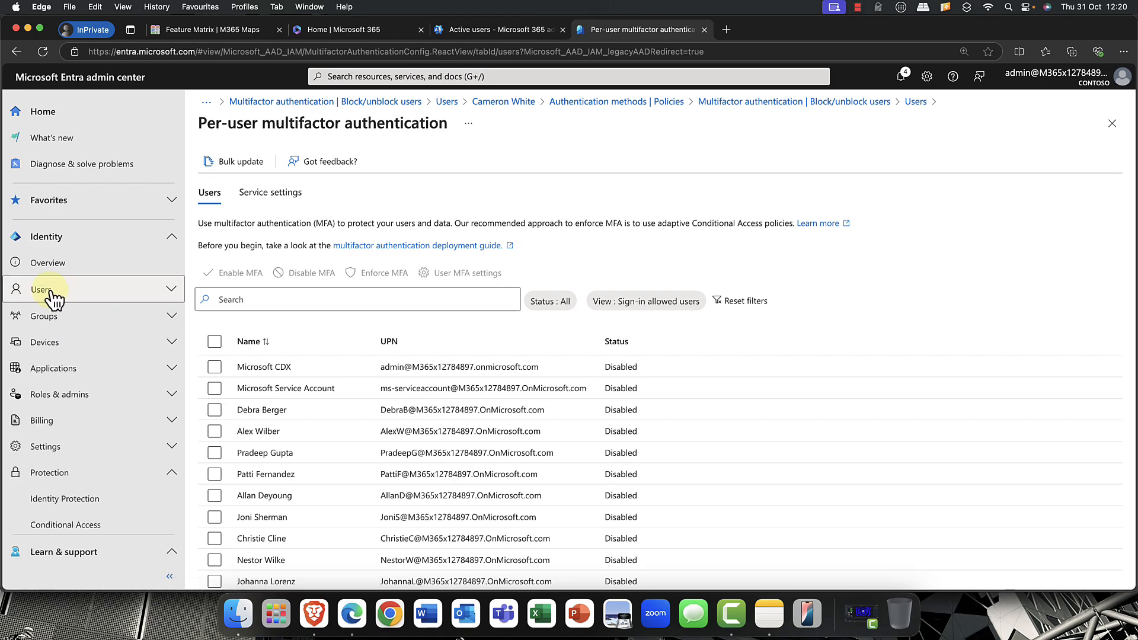
{"action": "left_click", "coordinate": [52, 291]}
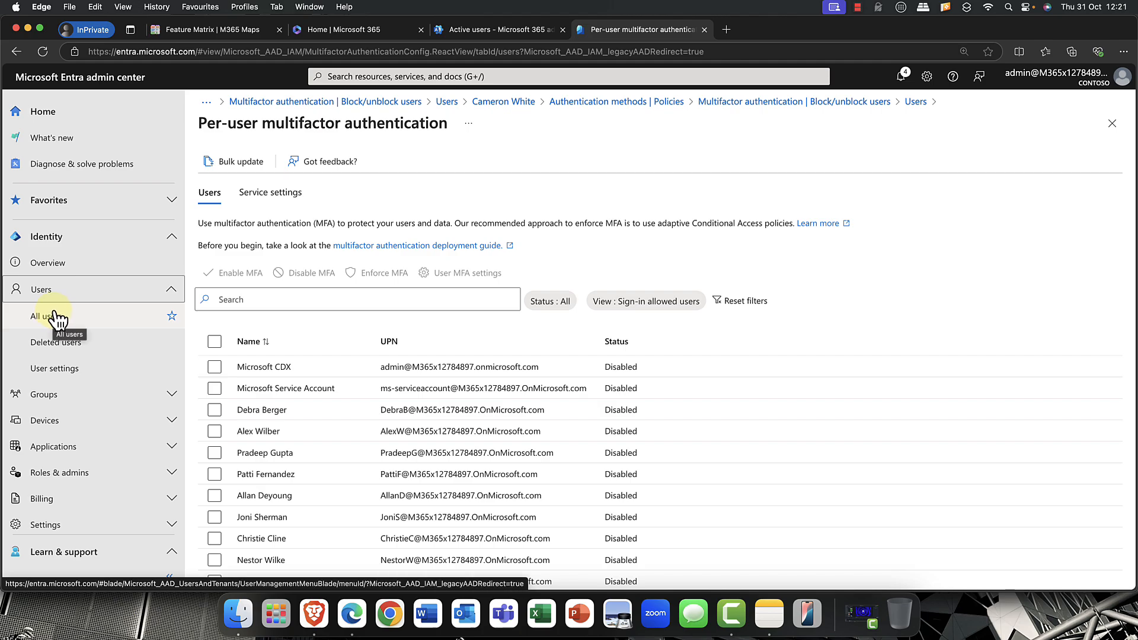
{"action": "left_click", "coordinate": [215, 389]}
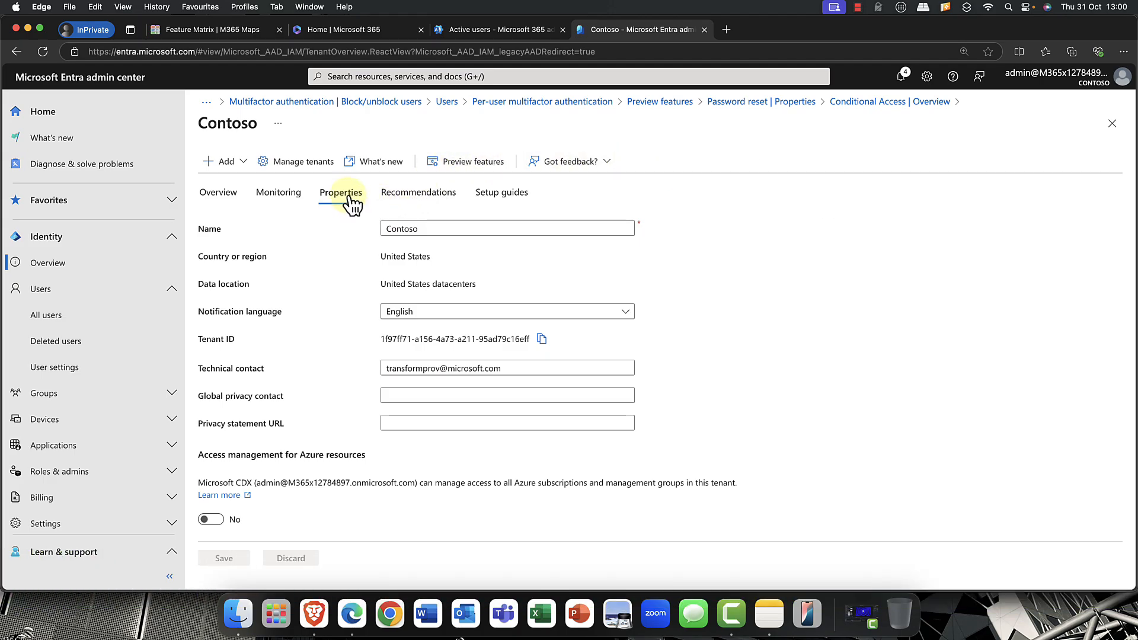
Examine the security defaults section of the tenant properties and its Microsoft Learn article, and return to the Entra admin center.
{"action": "scroll", "coordinate": [223, 501], "scroll_direction": "down", "scroll_amount": 3}
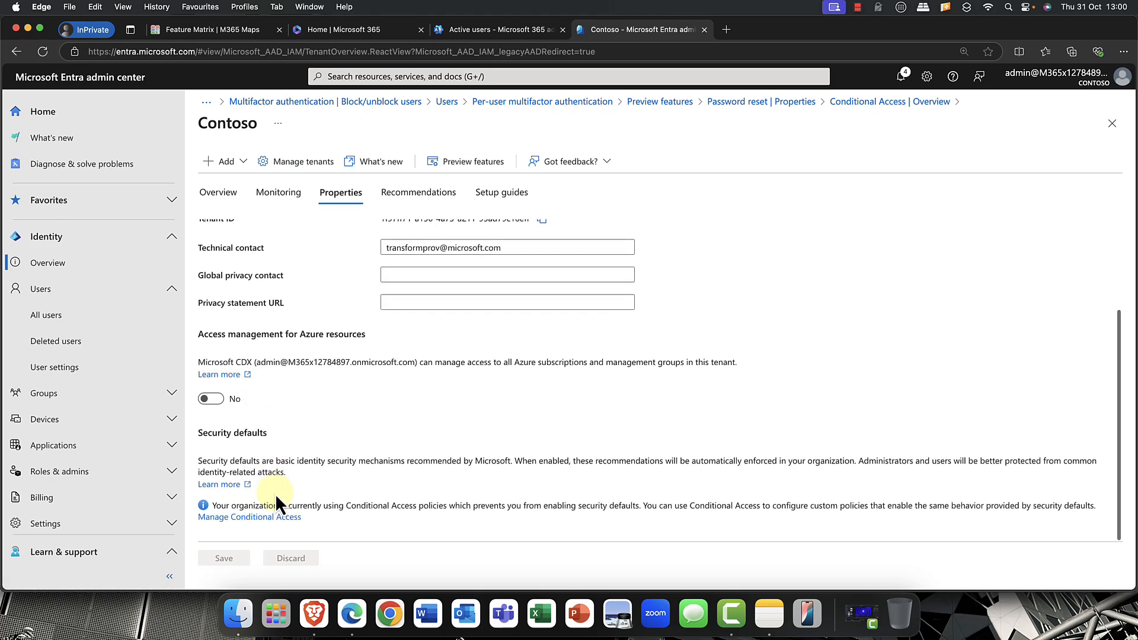
{"action": "left_click_drag", "start_coordinate": [201, 435], "coordinate": [272, 438]}
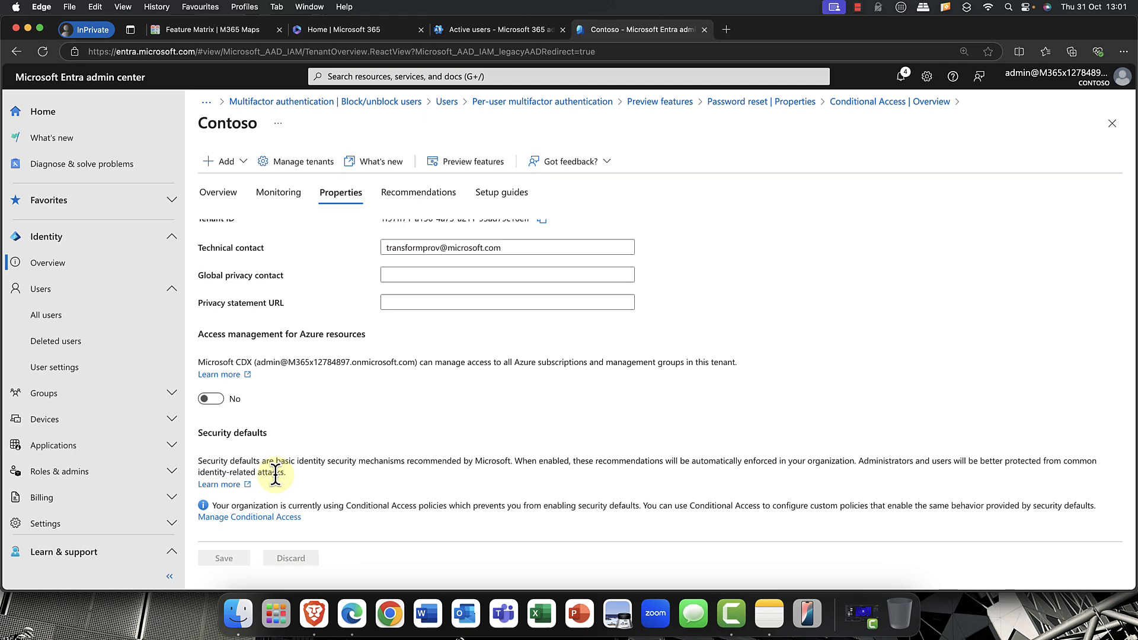
{"action": "left_click", "coordinate": [224, 485]}
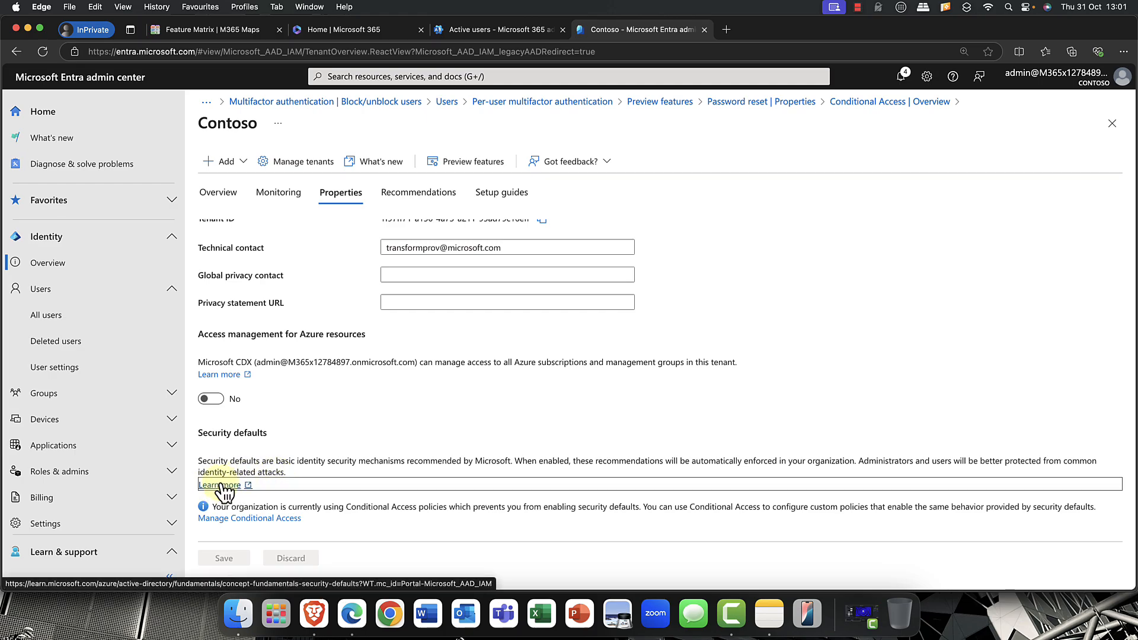
{"action": "scroll", "coordinate": [484, 389], "scroll_direction": "down", "scroll_amount": 5}
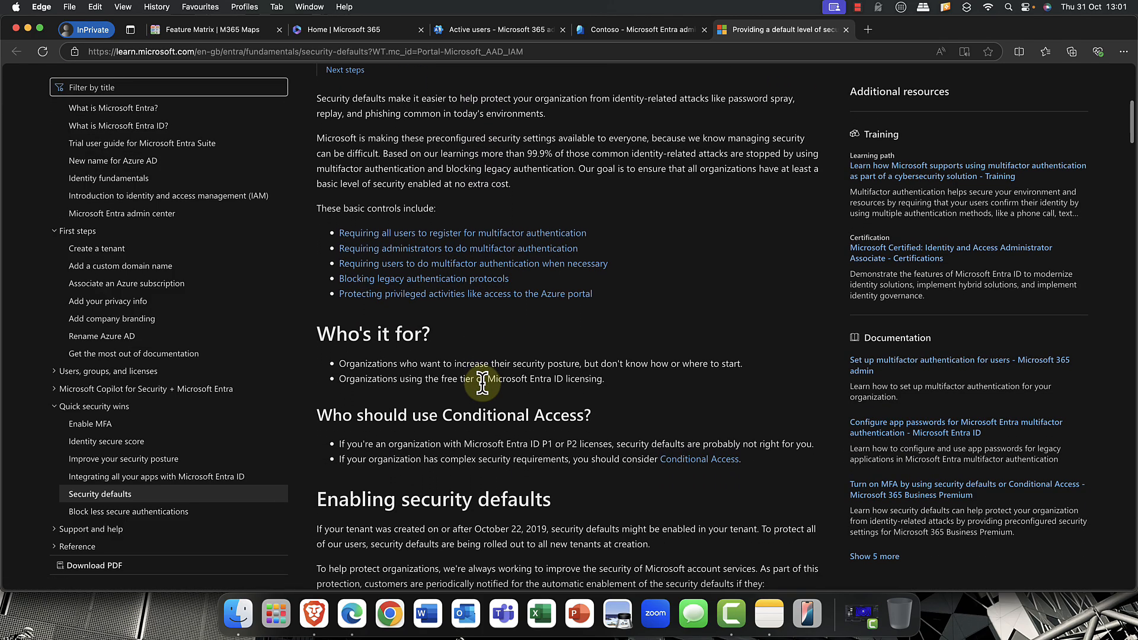
{"action": "scroll", "coordinate": [482, 382], "scroll_direction": "up", "scroll_amount": 7}
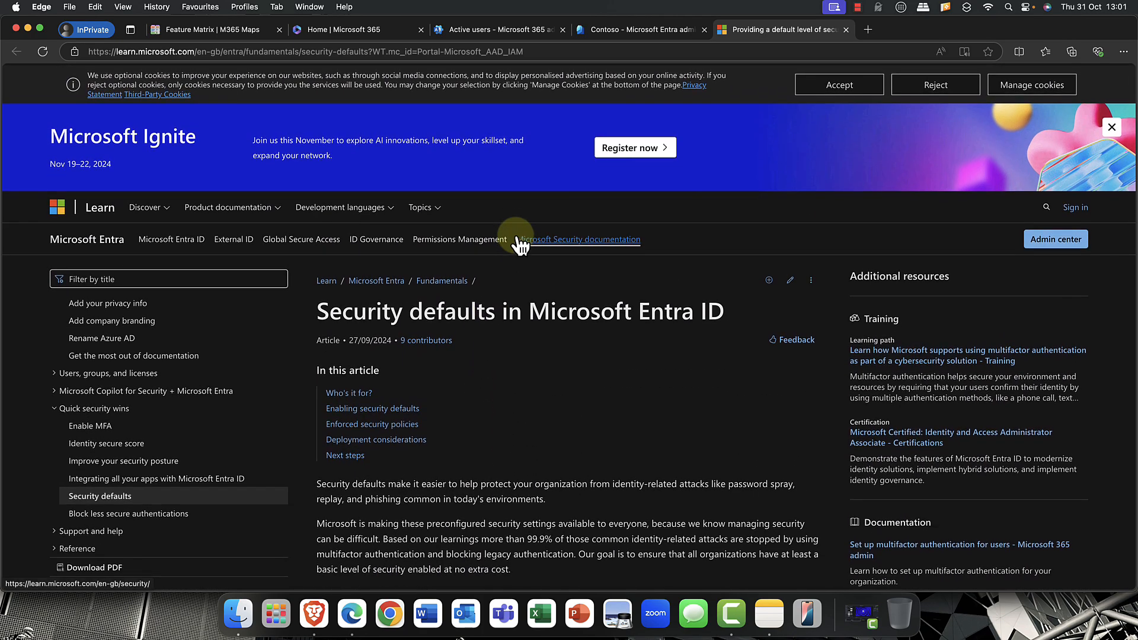
{"action": "left_click", "coordinate": [644, 33]}
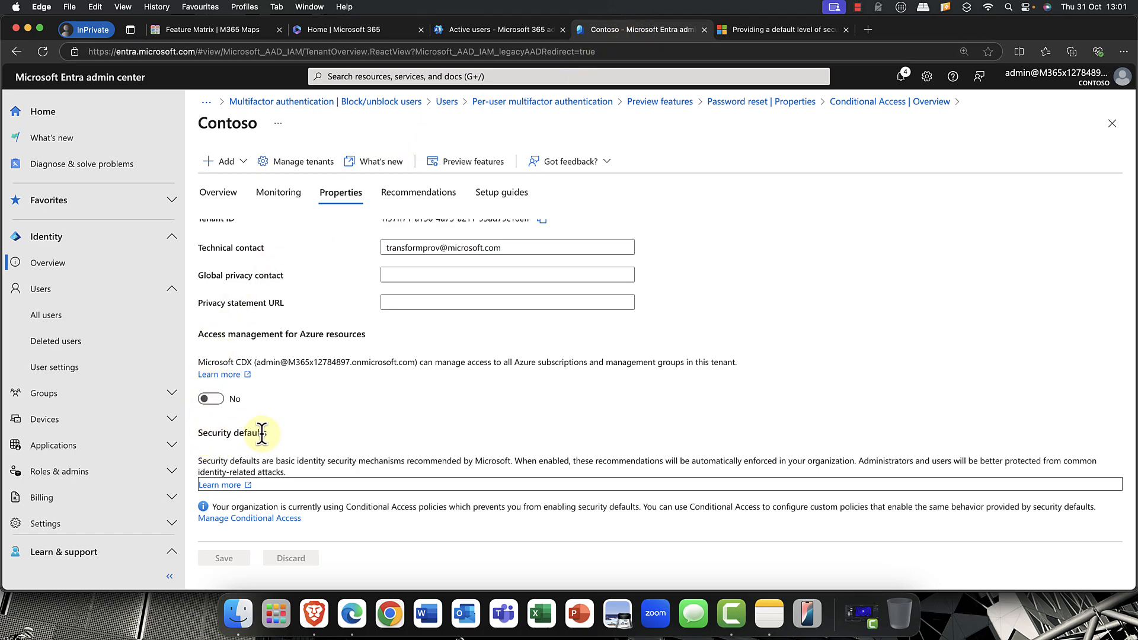
Turn on the Scenario Monitoring and Enhanced 'What if' evaluation experience preview features and save the change.
{"action": "left_click", "coordinate": [176, 290]}
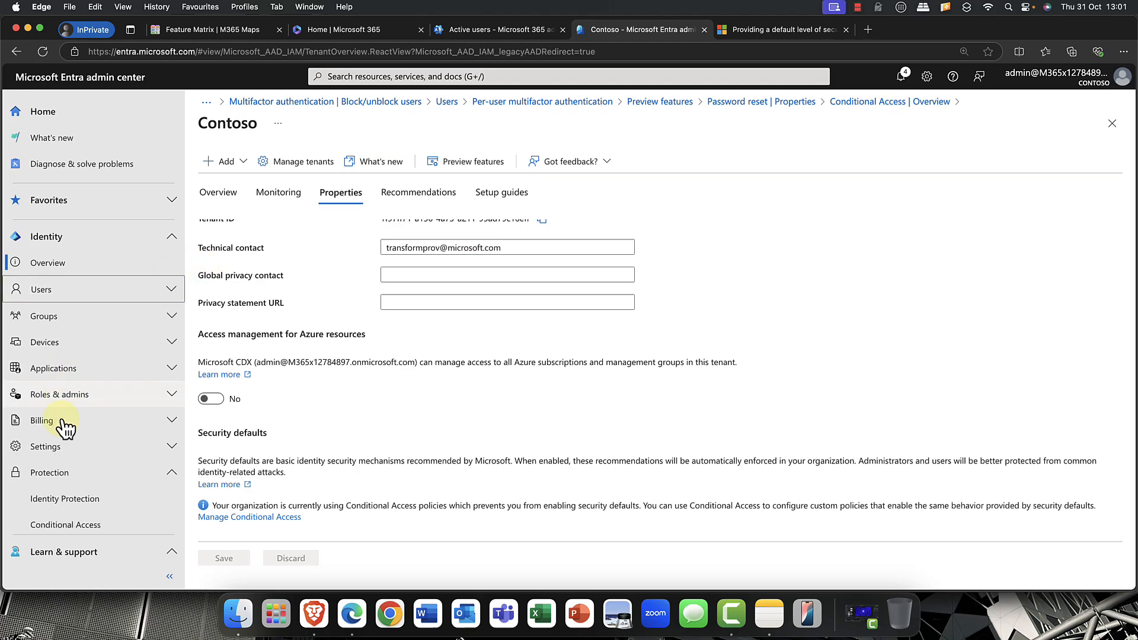
{"action": "left_click", "coordinate": [68, 448]}
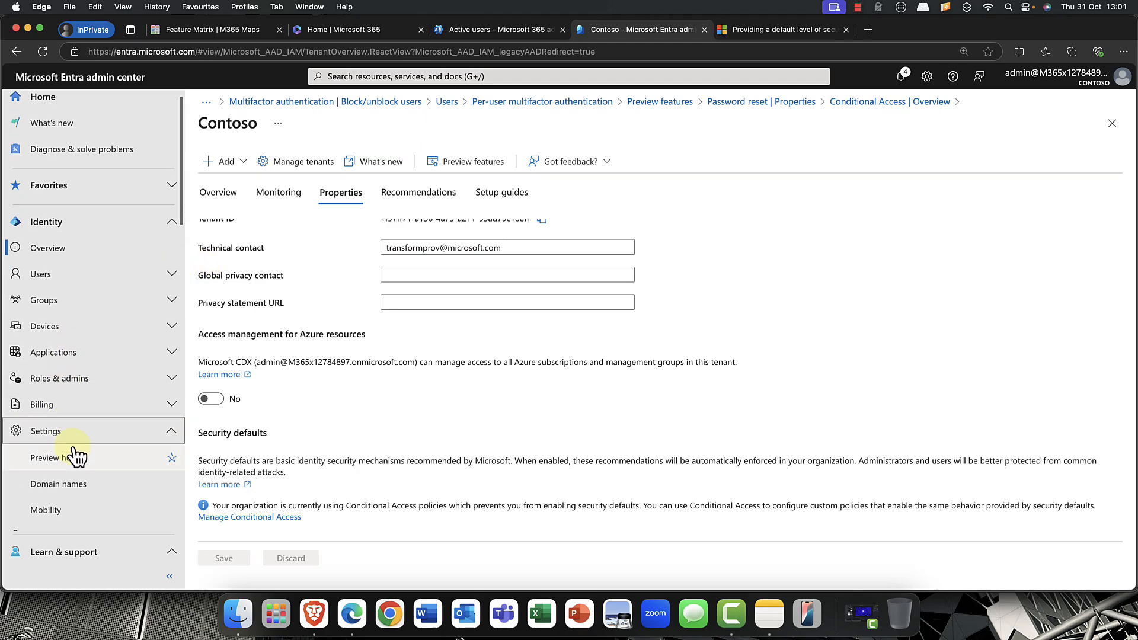
{"action": "left_click", "coordinate": [52, 451]}
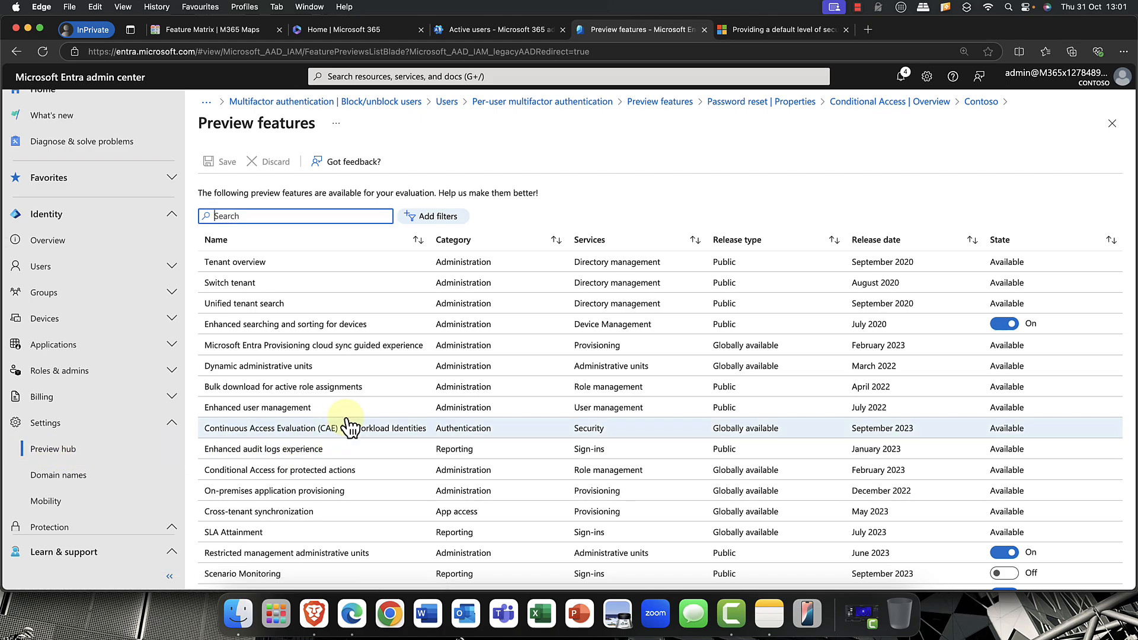
{"action": "scroll", "coordinate": [419, 400], "scroll_direction": "down", "scroll_amount": 2}
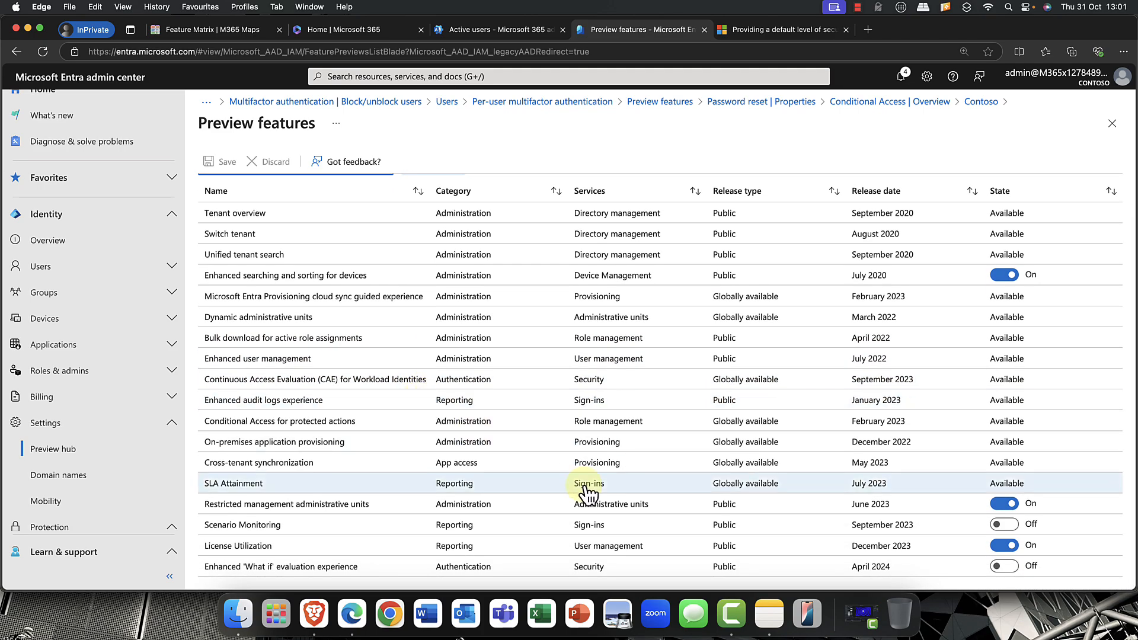
{"action": "left_click", "coordinate": [1005, 525]}
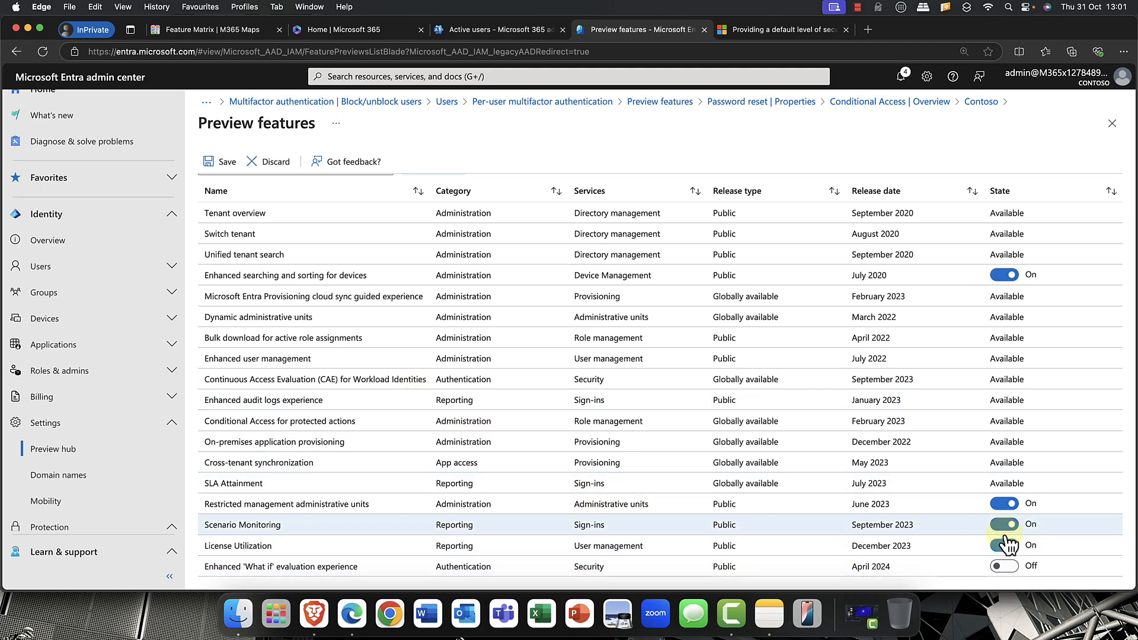
{"action": "left_click", "coordinate": [1004, 567]}
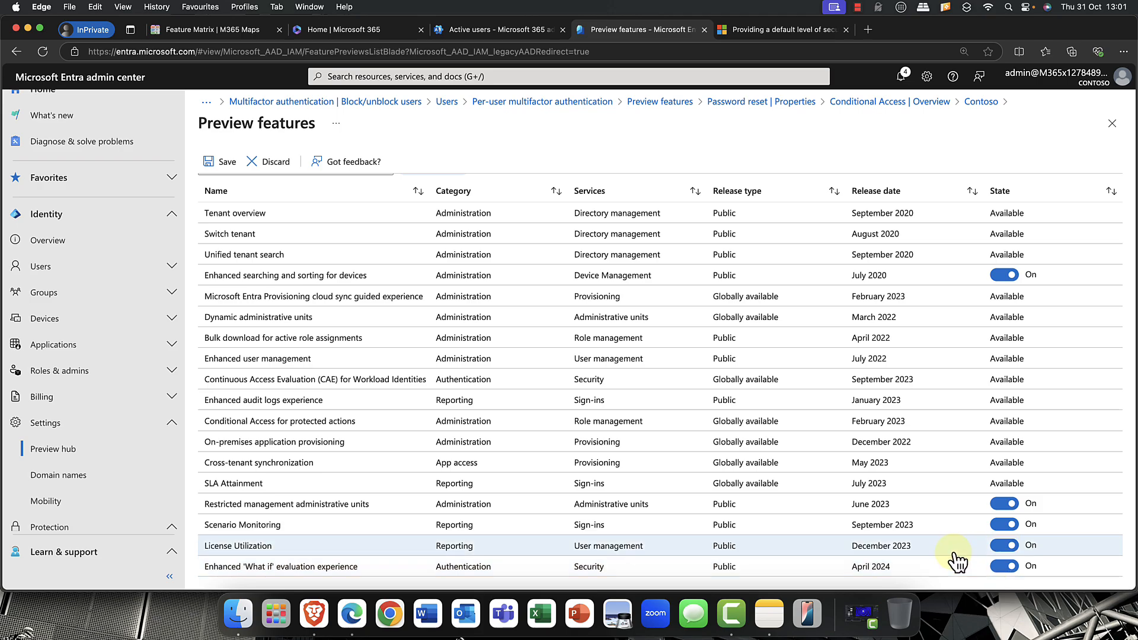
{"action": "left_click", "coordinate": [225, 163]}
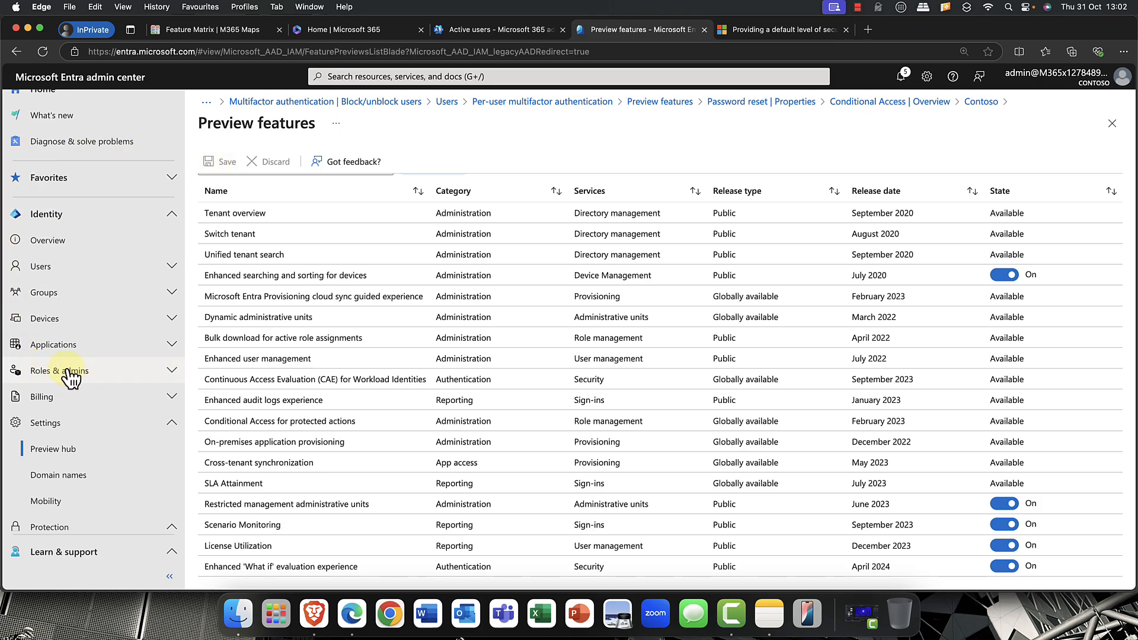
Look through the Conditional Access overview, the authentication method policies and the form for adding an external method.
{"action": "scroll", "coordinate": [62, 374], "scroll_direction": "down", "scroll_amount": 5}
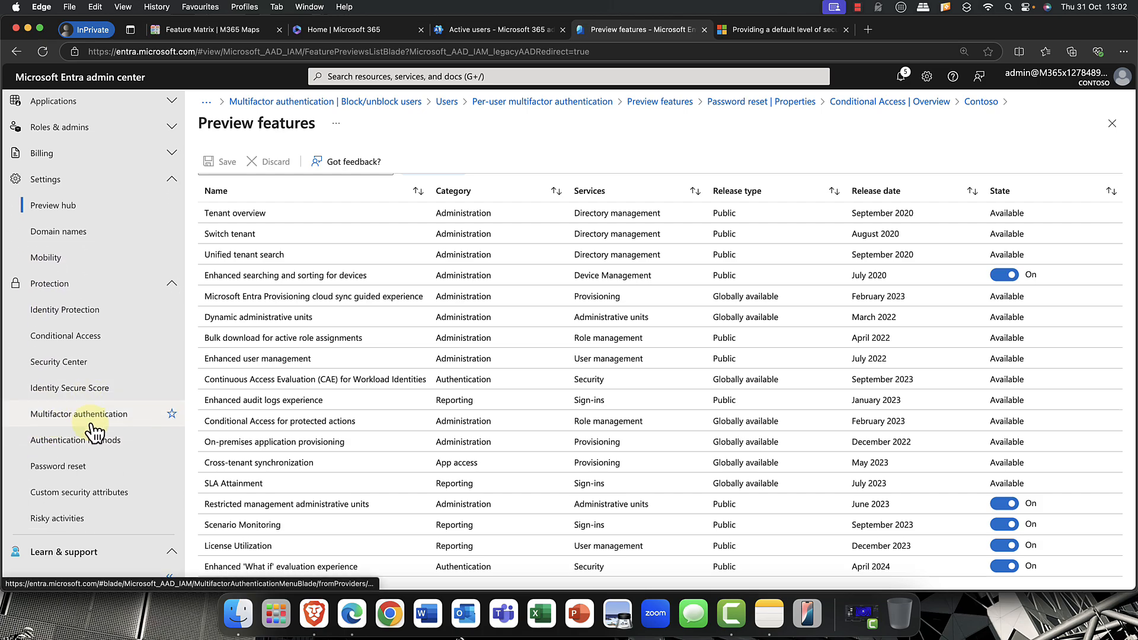
{"action": "left_click", "coordinate": [58, 336]}
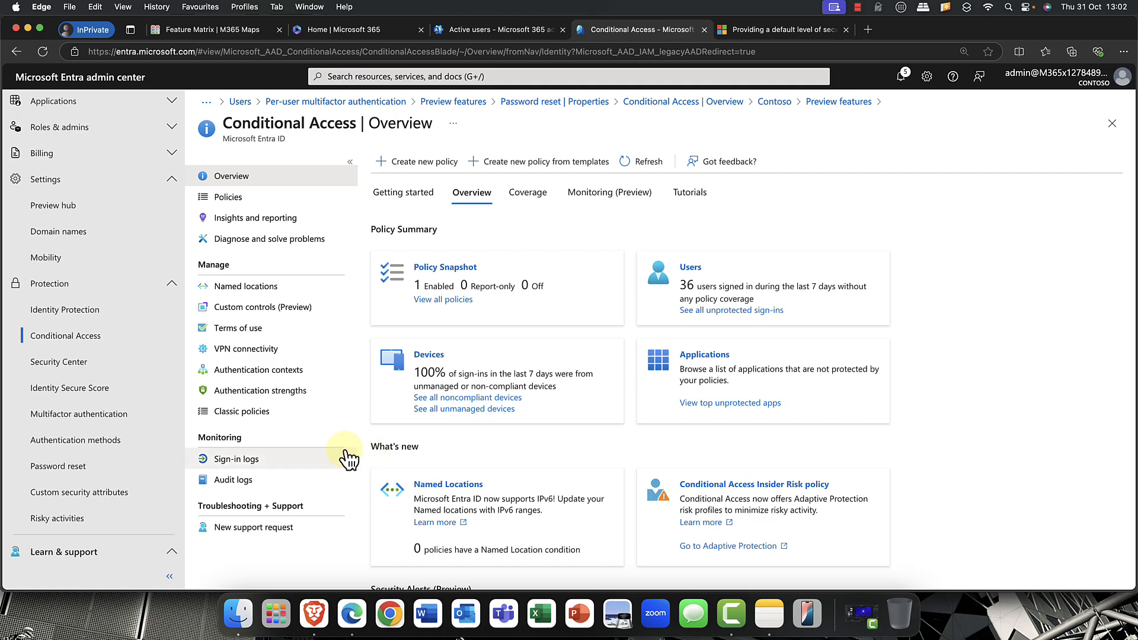
{"action": "left_click", "coordinate": [94, 452]}
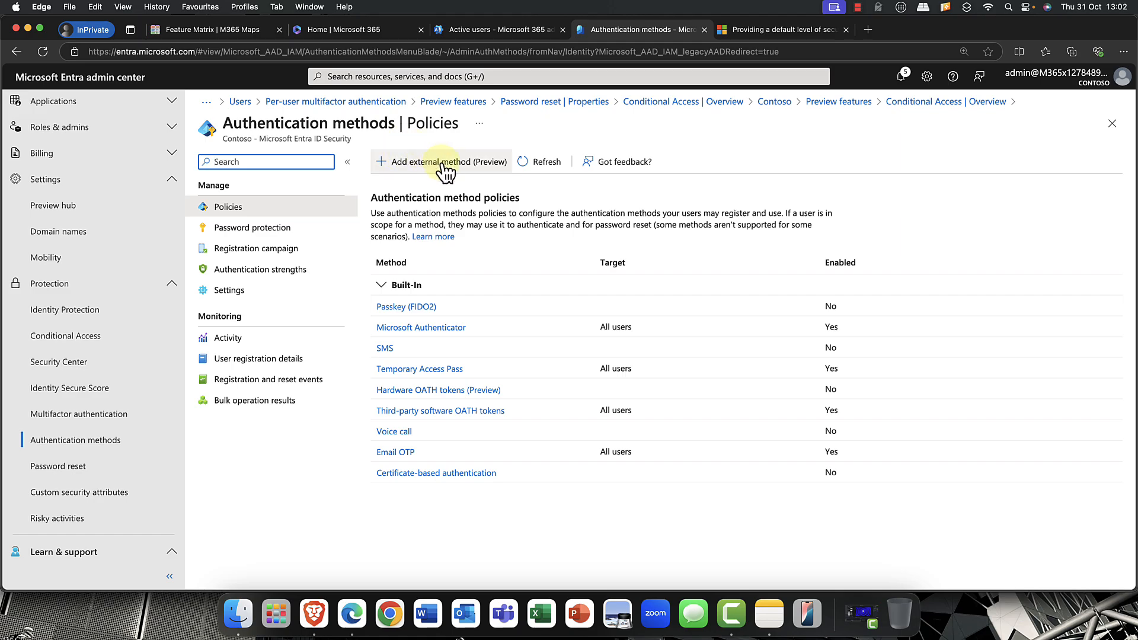
{"action": "left_click", "coordinate": [483, 169]}
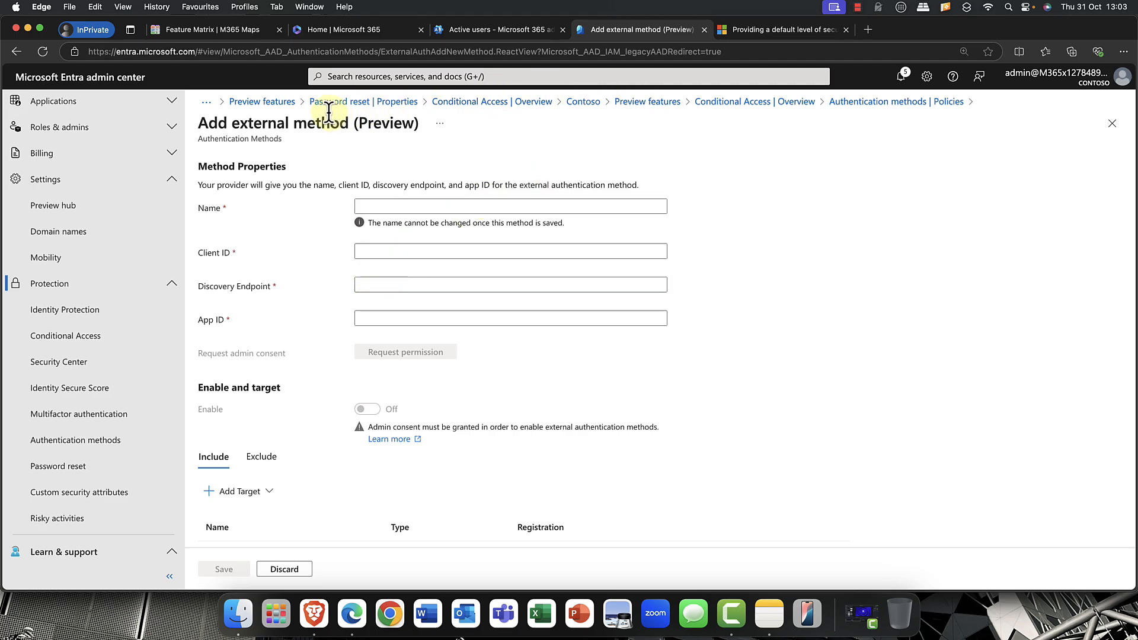
{"action": "left_click", "coordinate": [263, 105]}
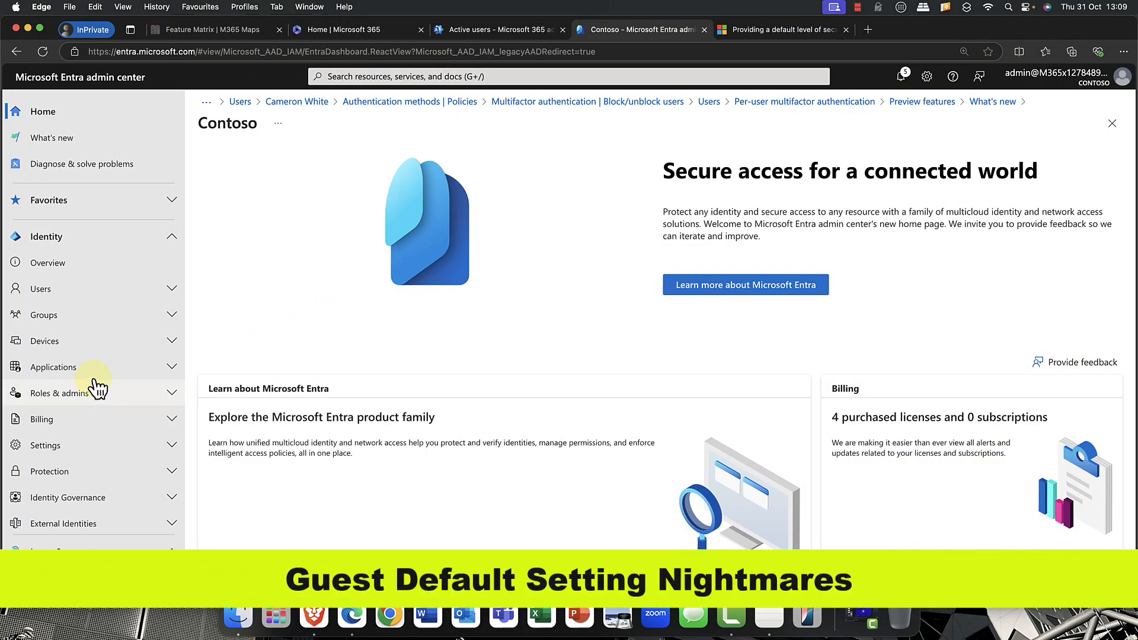
Open the external collaboration settings of External Identities.
{"action": "scroll", "coordinate": [92, 386], "scroll_direction": "down", "scroll_amount": 5}
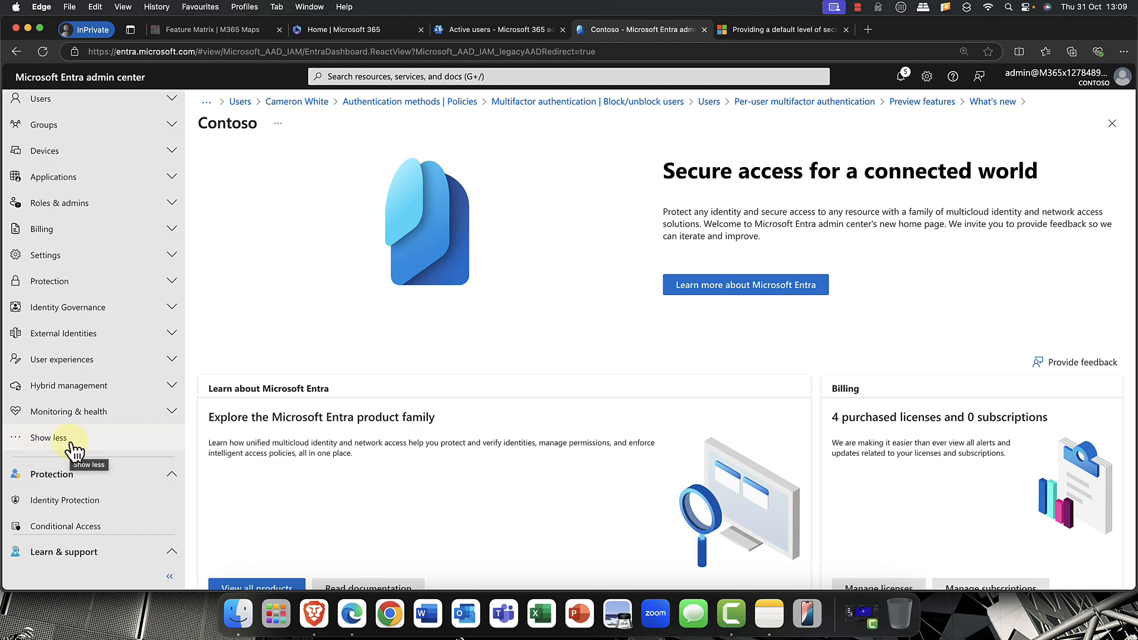
{"action": "left_click", "coordinate": [76, 335]}
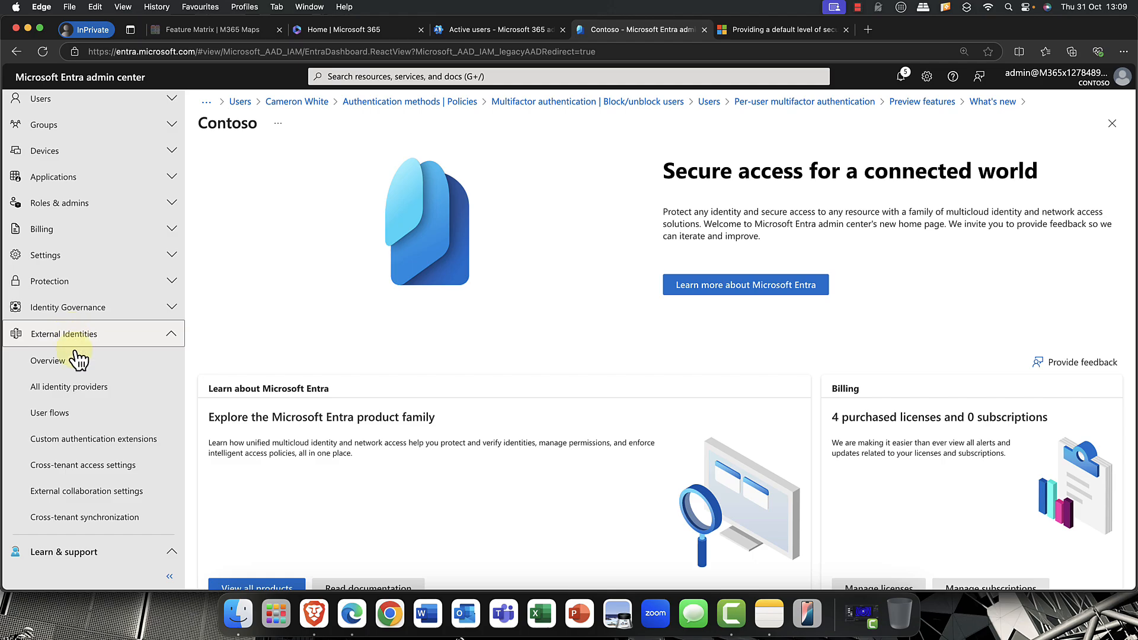
{"action": "left_click", "coordinate": [103, 497]}
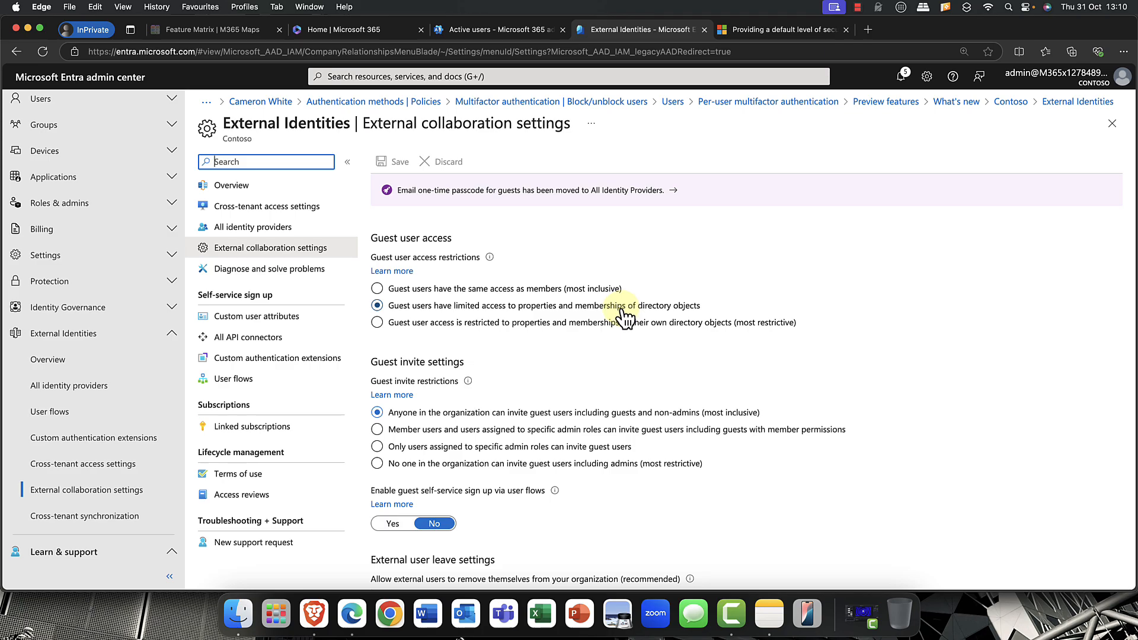
Try the most restrictive and most inclusive guest user access options and reselect limited access to properties and memberships of directory objects.
{"action": "left_click", "coordinate": [429, 332]}
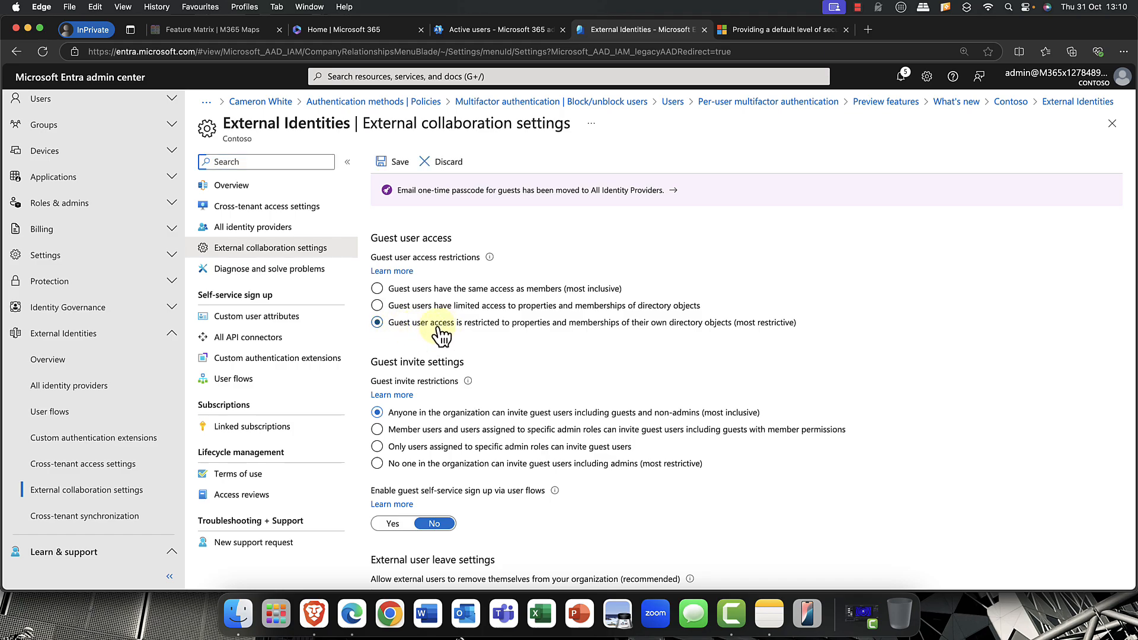
{"action": "left_click", "coordinate": [433, 309]}
{"action": "left_click", "coordinate": [432, 289]}
{"action": "left_click", "coordinate": [430, 306]}
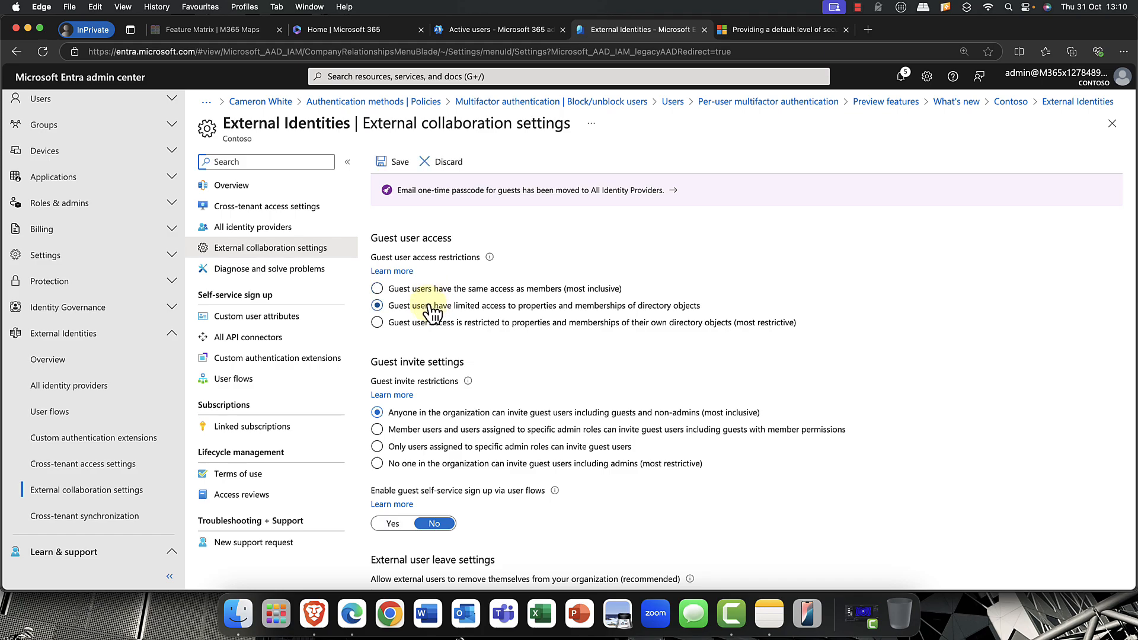
Try the guest invite restriction options and choose that member users and users assigned to specific admin roles can invite guests.
{"action": "scroll", "coordinate": [452, 336], "scroll_direction": "down", "scroll_amount": 3}
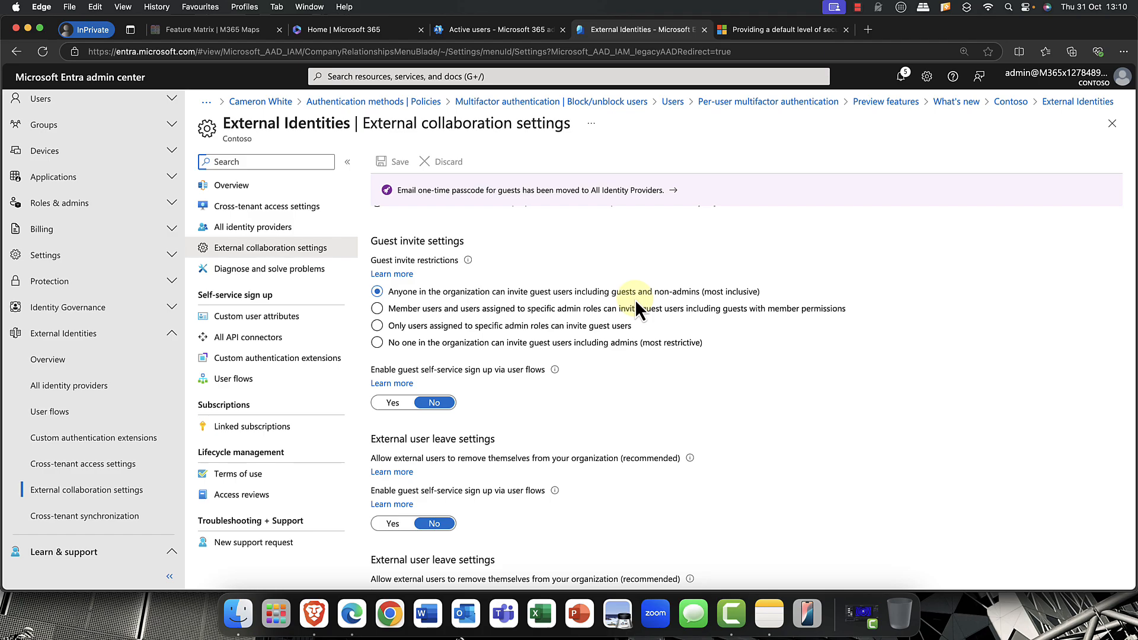
{"action": "left_click", "coordinate": [397, 307]}
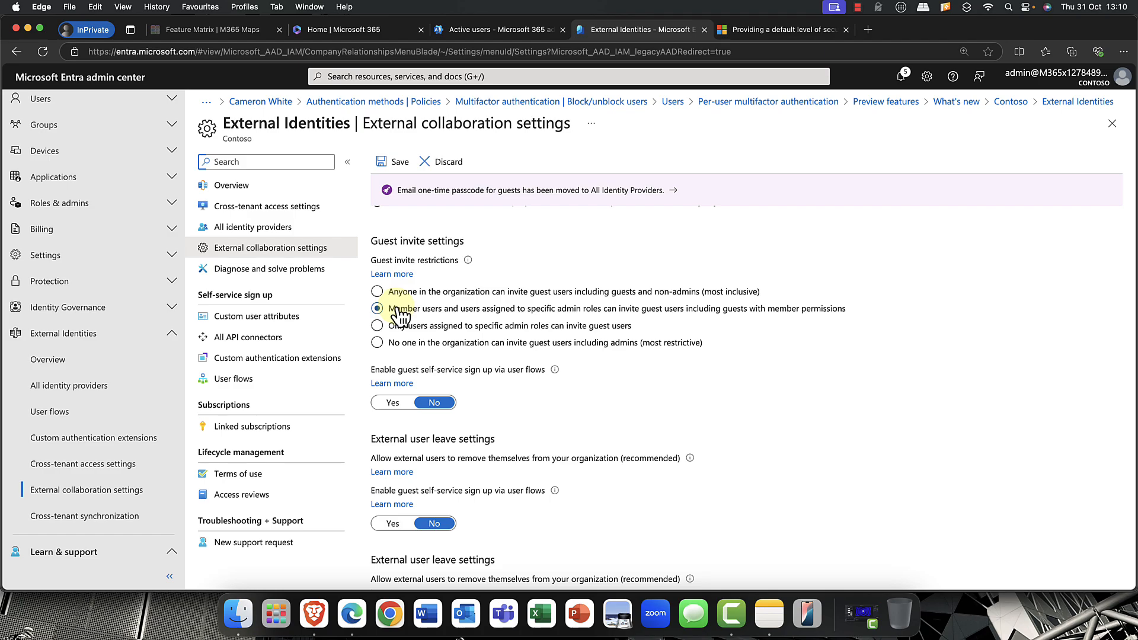
{"action": "left_click", "coordinate": [518, 325]}
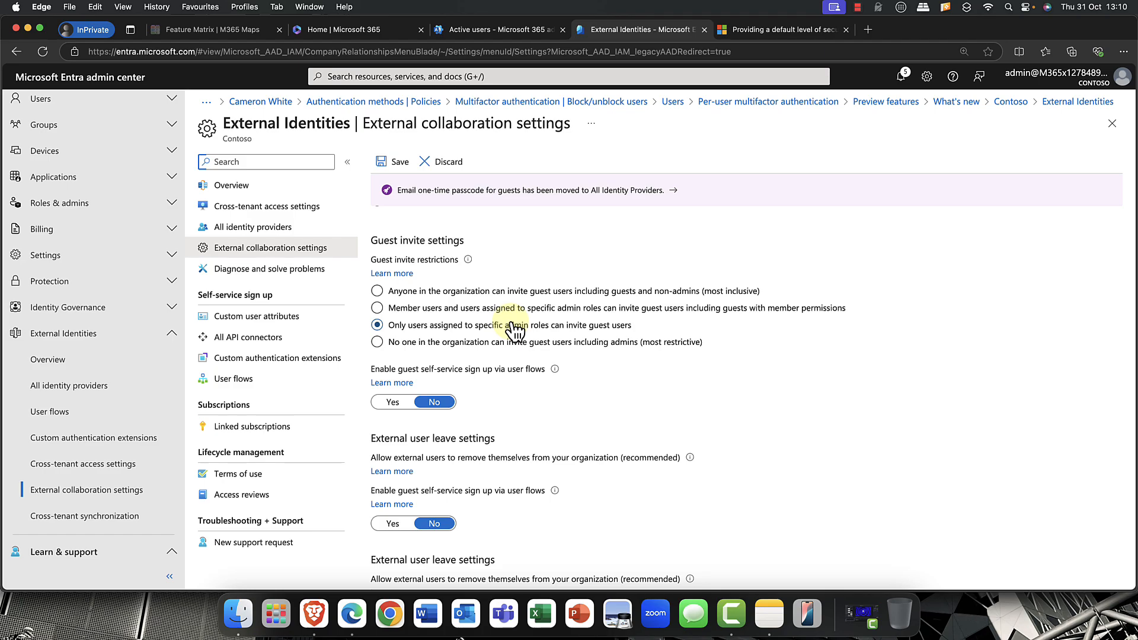
{"action": "left_click", "coordinate": [408, 350]}
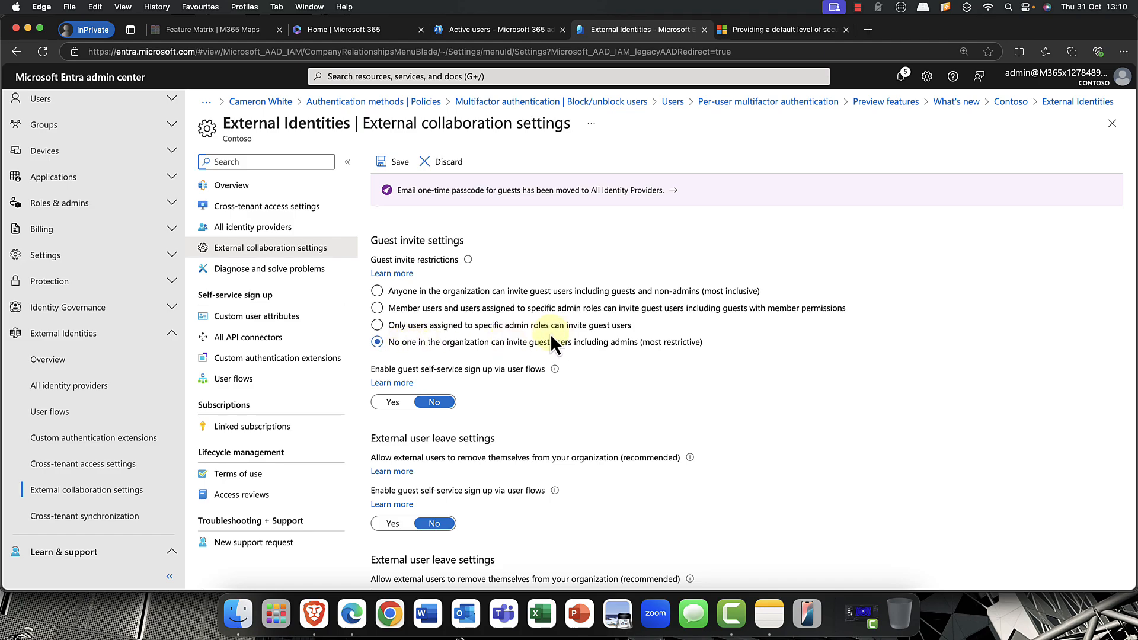
{"action": "left_click", "coordinate": [432, 314]}
Examine the guest self-service sign-up, external user leave and collaboration restriction settings.
{"action": "scroll", "coordinate": [510, 331], "scroll_direction": "down", "scroll_amount": 2}
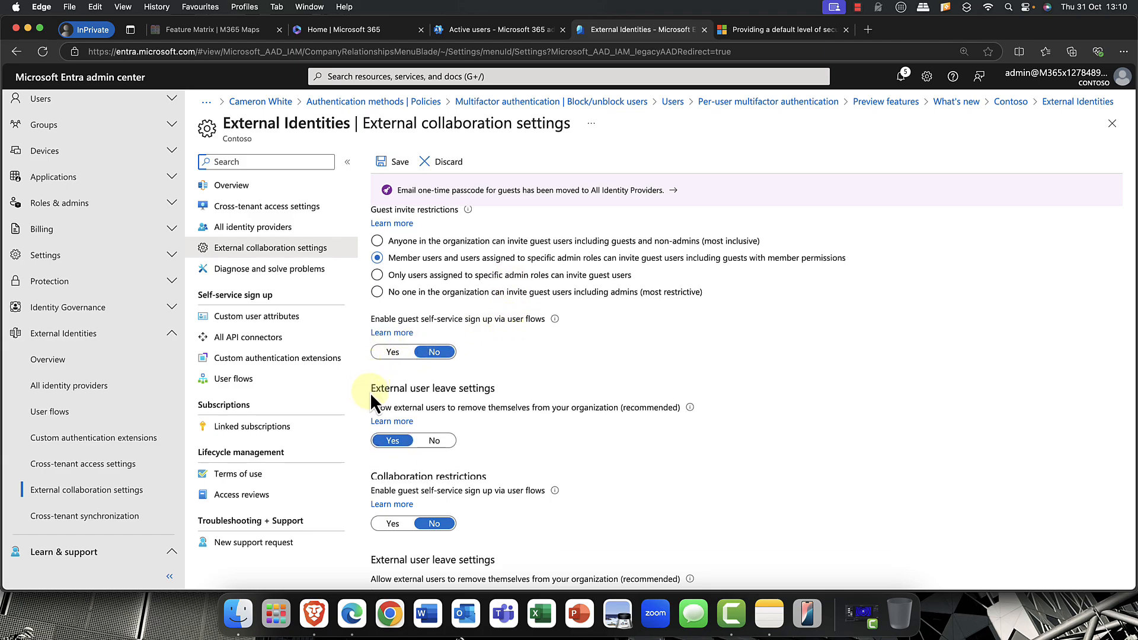
{"action": "left_click_drag", "start_coordinate": [370, 392], "coordinate": [504, 390]}
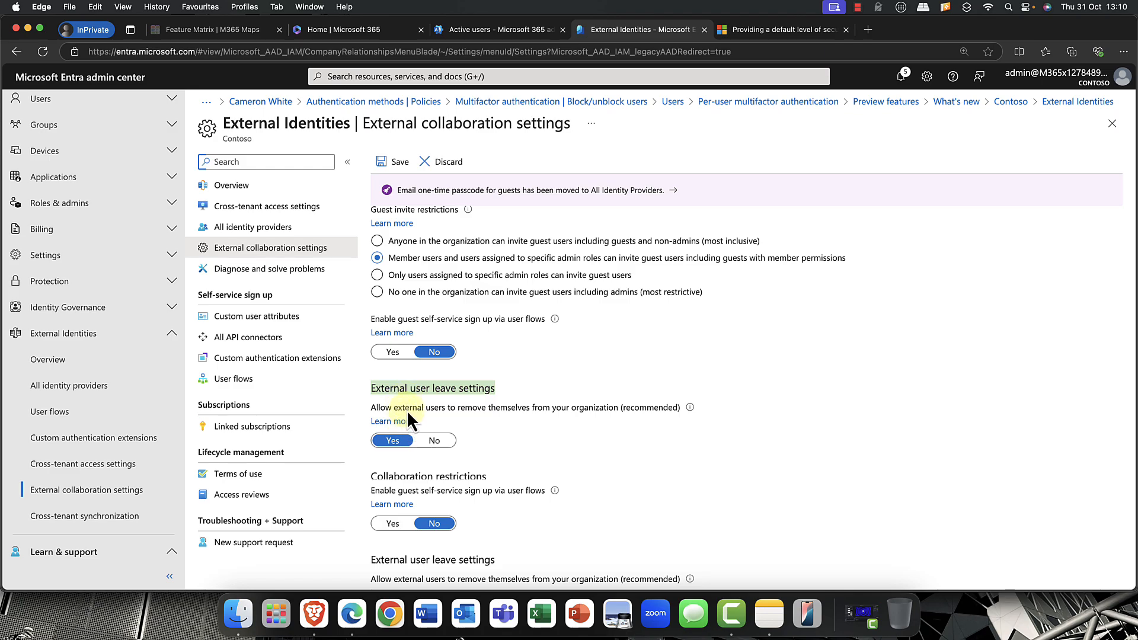
{"action": "left_click", "coordinate": [437, 421]}
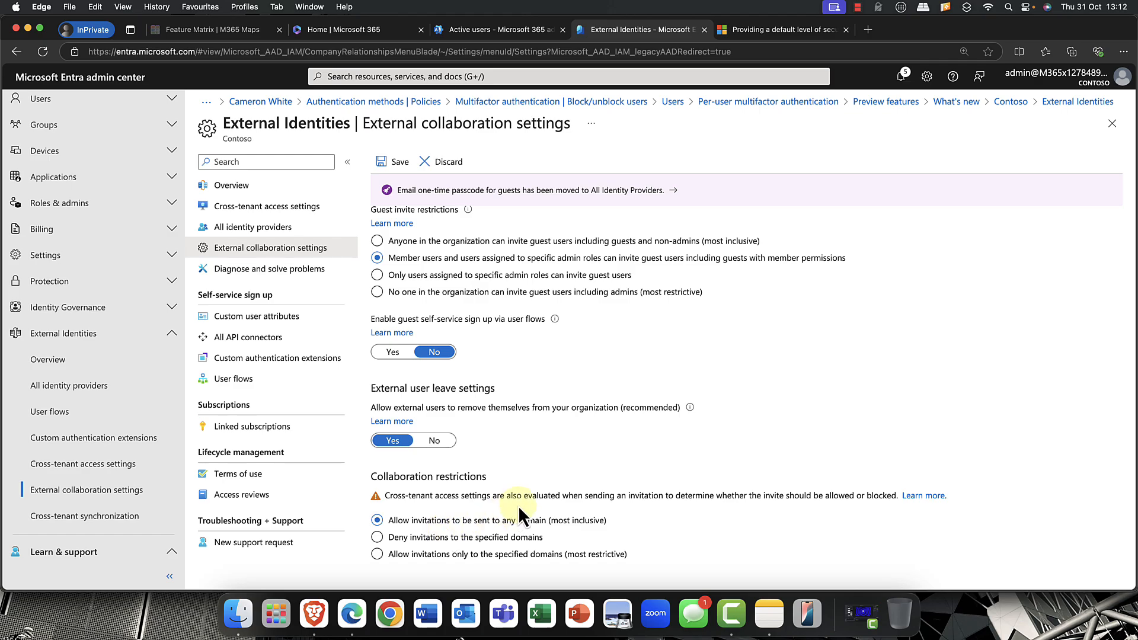
{"action": "scroll", "coordinate": [518, 505], "scroll_direction": "up", "scroll_amount": 3}
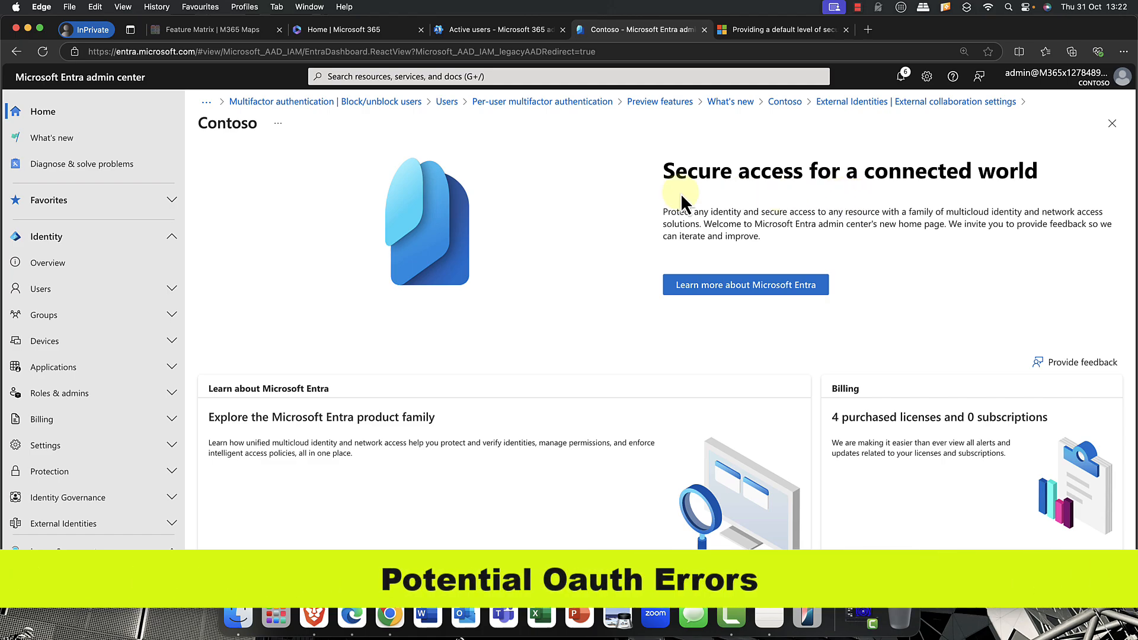
Open the enterprise applications list, look at the Microsoft Entra Gallery for adding a new application and return to the list.
{"action": "left_click", "coordinate": [93, 368]}
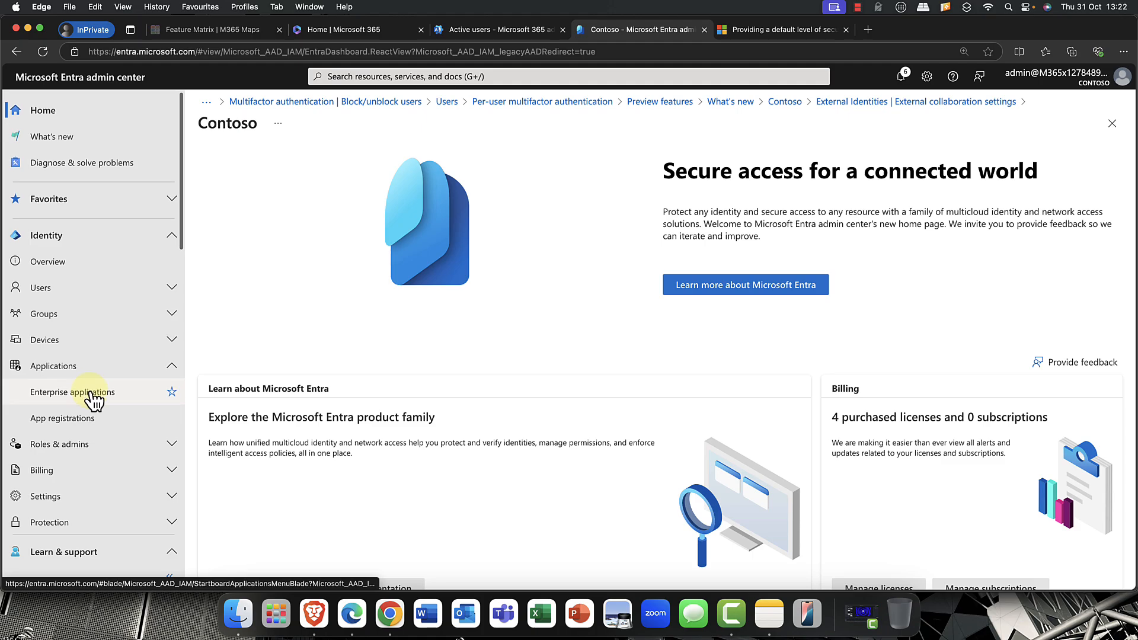
{"action": "left_click", "coordinate": [92, 393]}
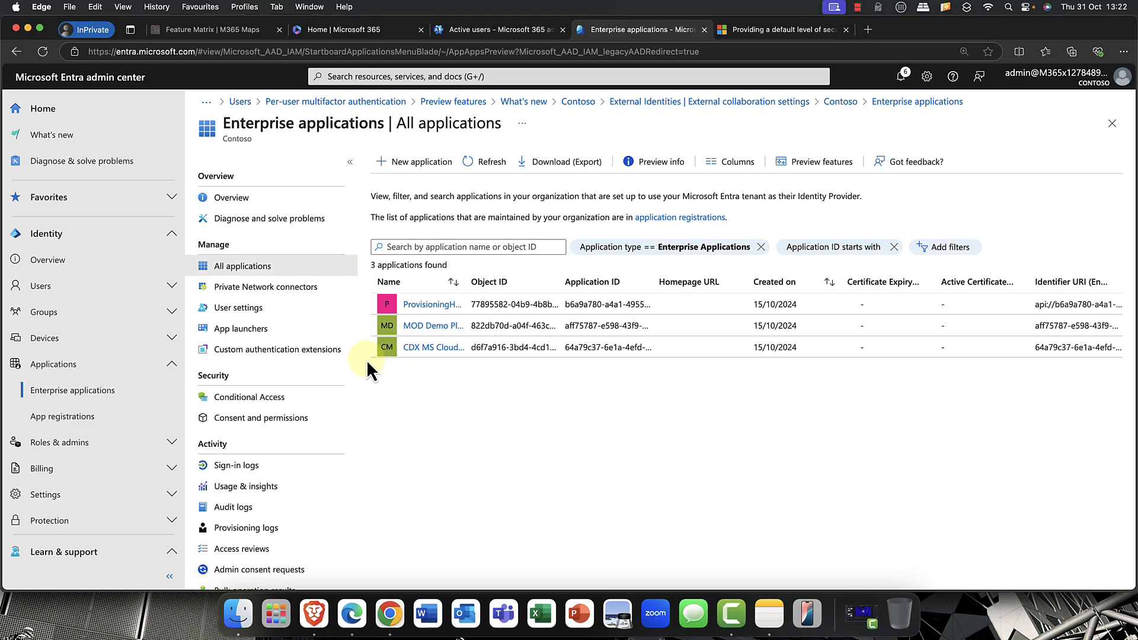
{"action": "left_click", "coordinate": [418, 164]}
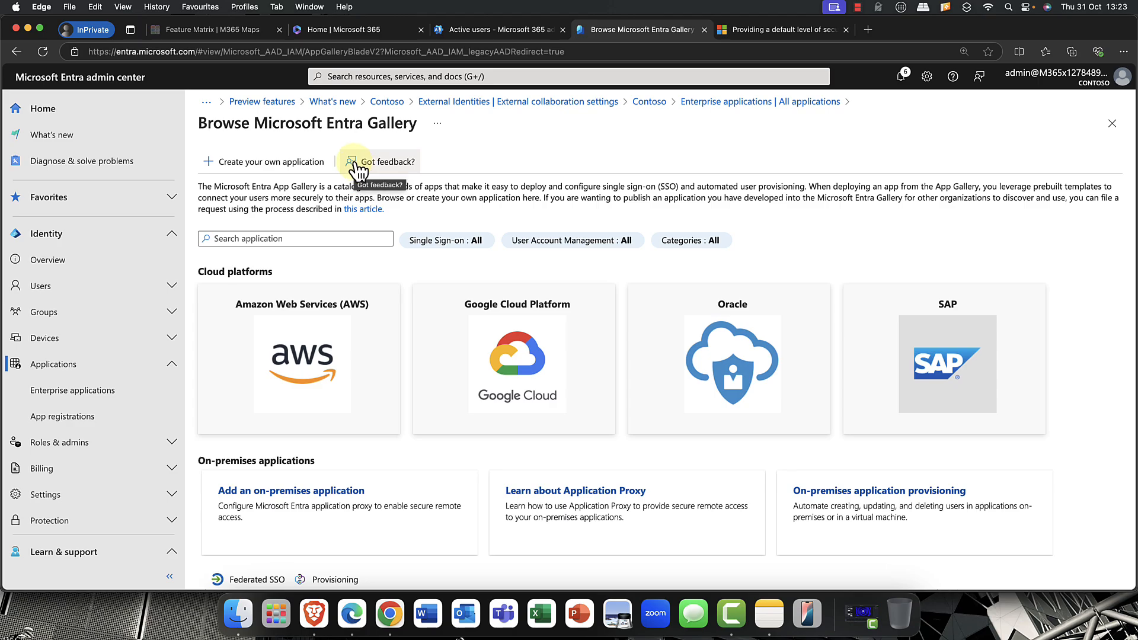
{"action": "left_click", "coordinate": [75, 394]}
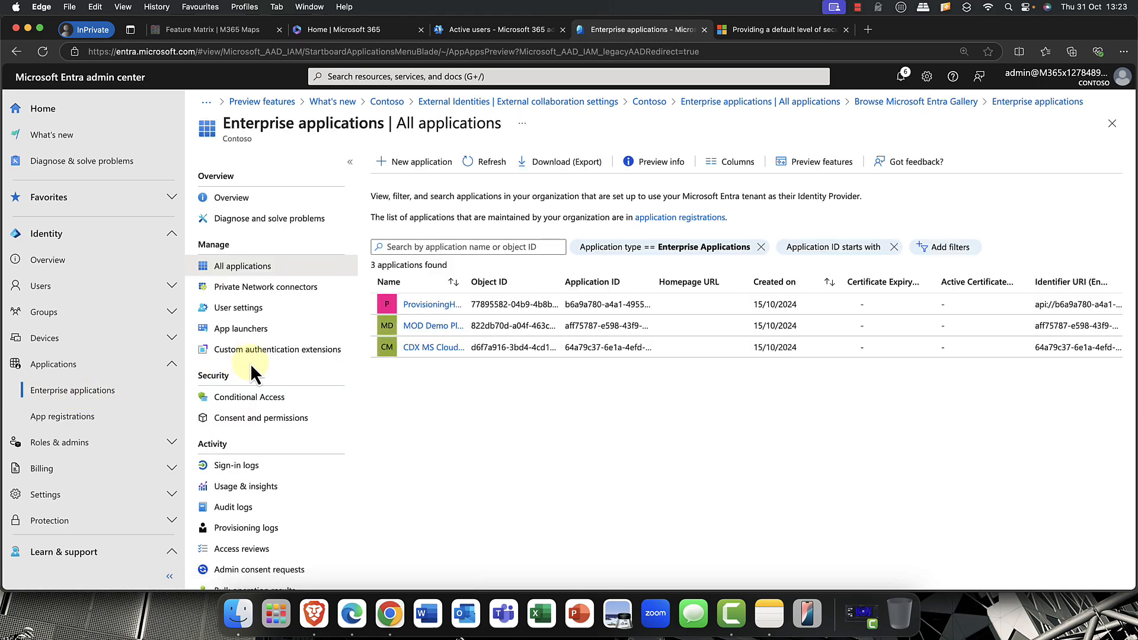
Try the user consent options for enterprise applications and save user consent for apps from verified publishers, for selected permissions.
{"action": "scroll", "coordinate": [251, 364], "scroll_direction": "down", "scroll_amount": 2}
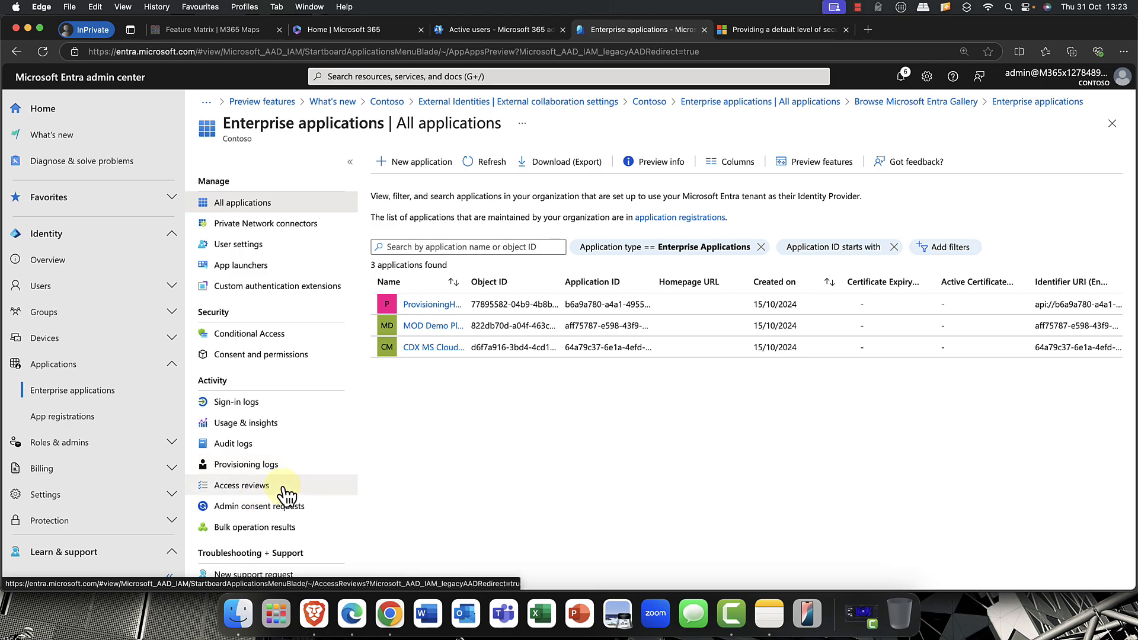
{"action": "left_click", "coordinate": [249, 355]}
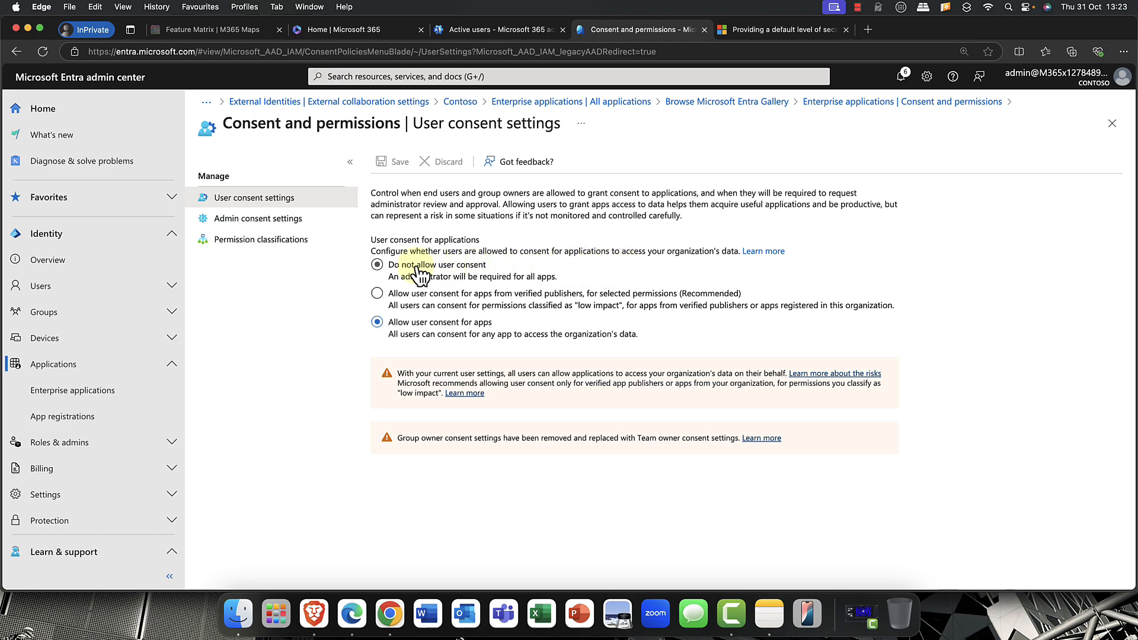
{"action": "left_click", "coordinate": [447, 273]}
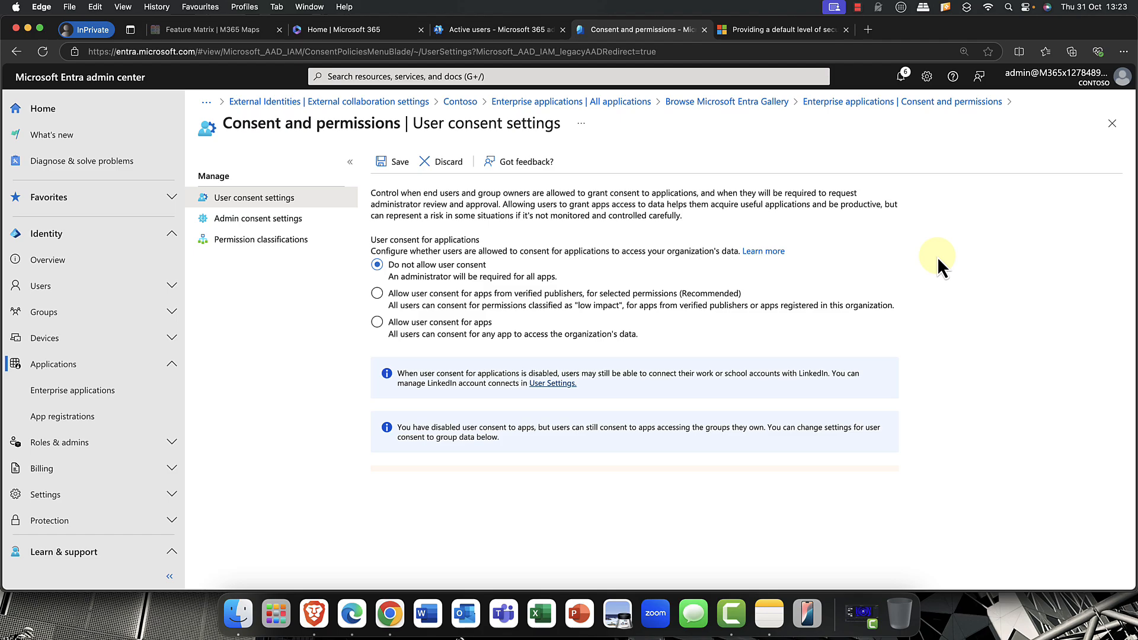
{"action": "left_click", "coordinate": [500, 311]}
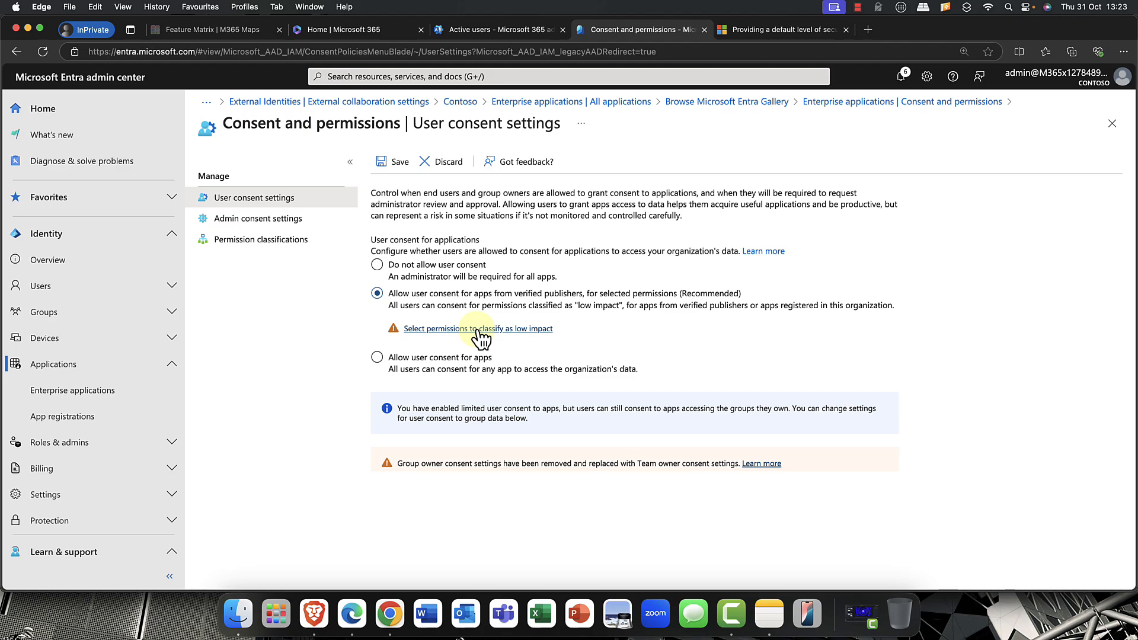
{"action": "left_click", "coordinate": [430, 358]}
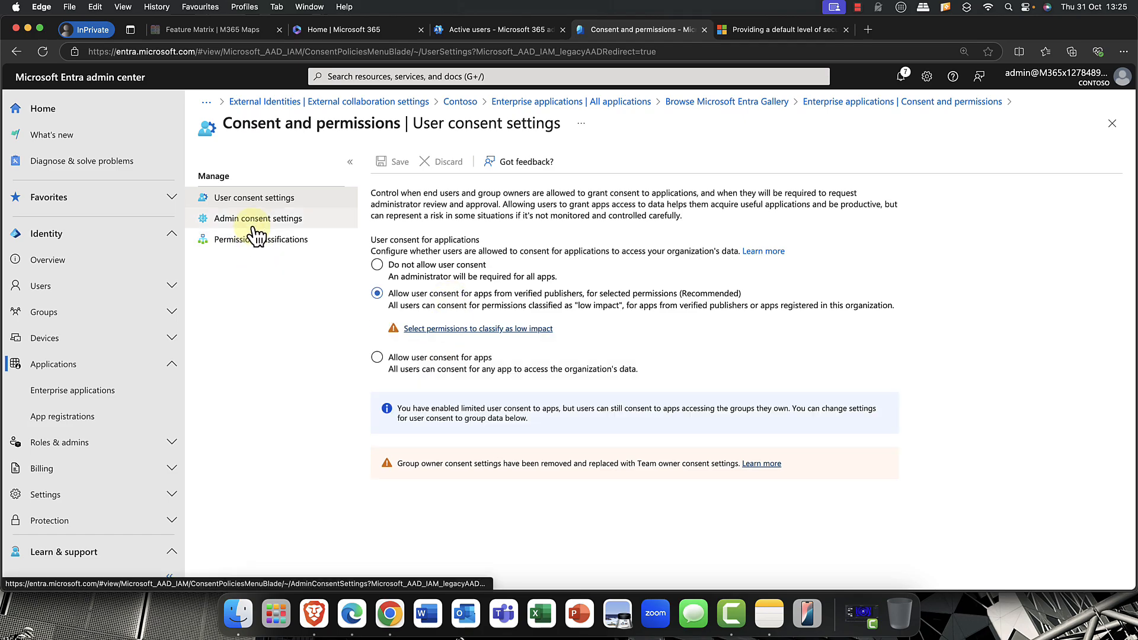
Try allowing users to request admin consent to apps they cannot consent to, and set the option back to No.
{"action": "left_click", "coordinate": [256, 227]}
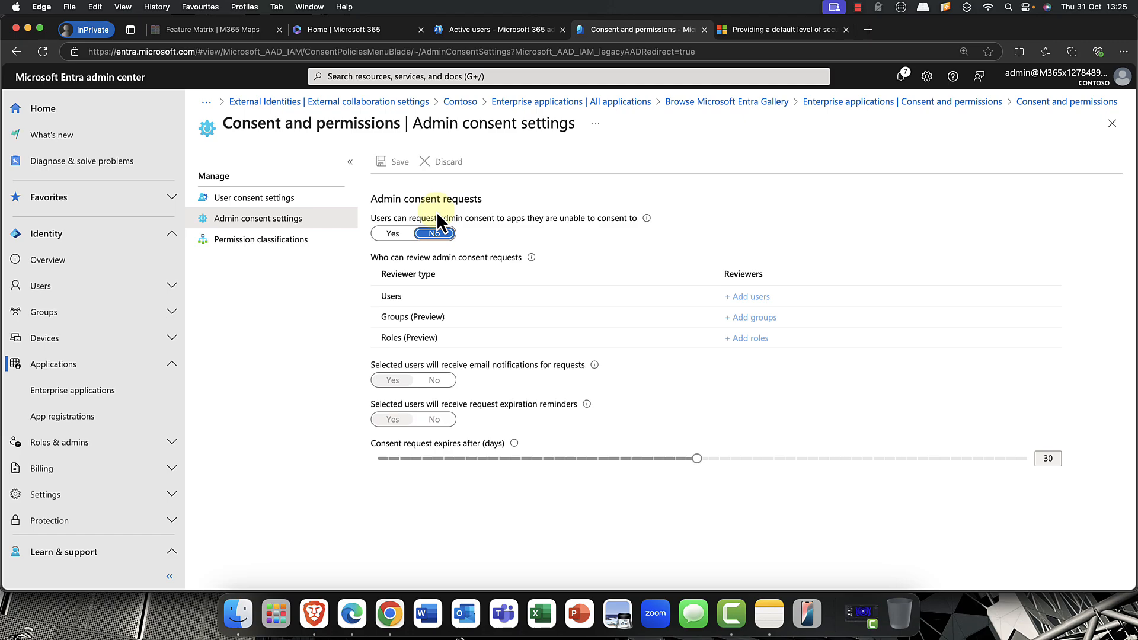
{"action": "left_click", "coordinate": [297, 200]}
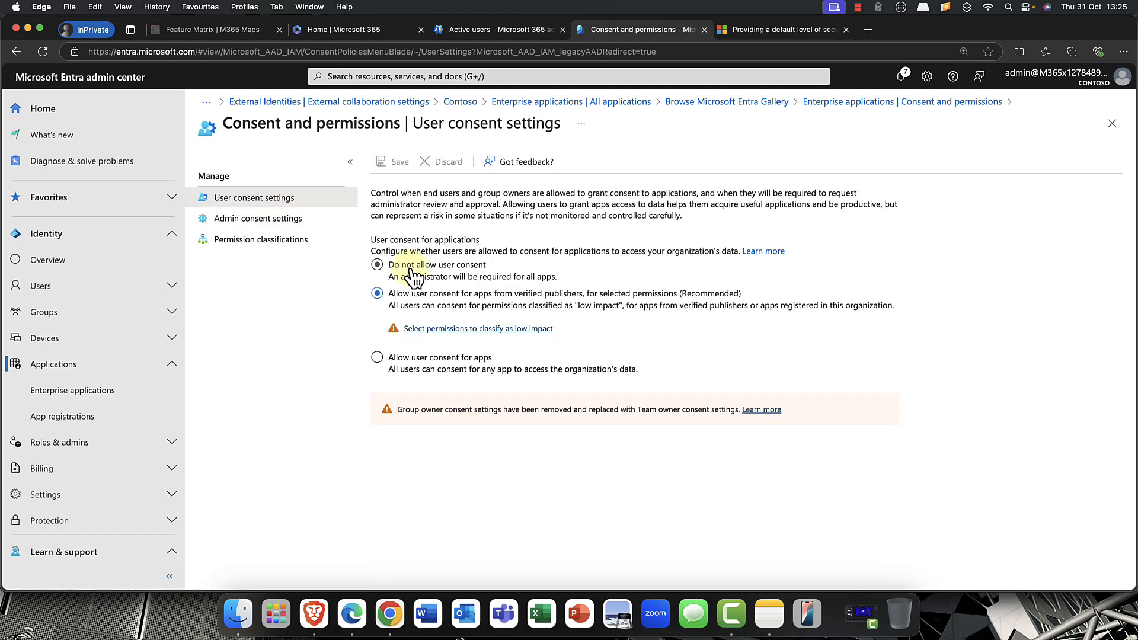
{"action": "left_click", "coordinate": [238, 226]}
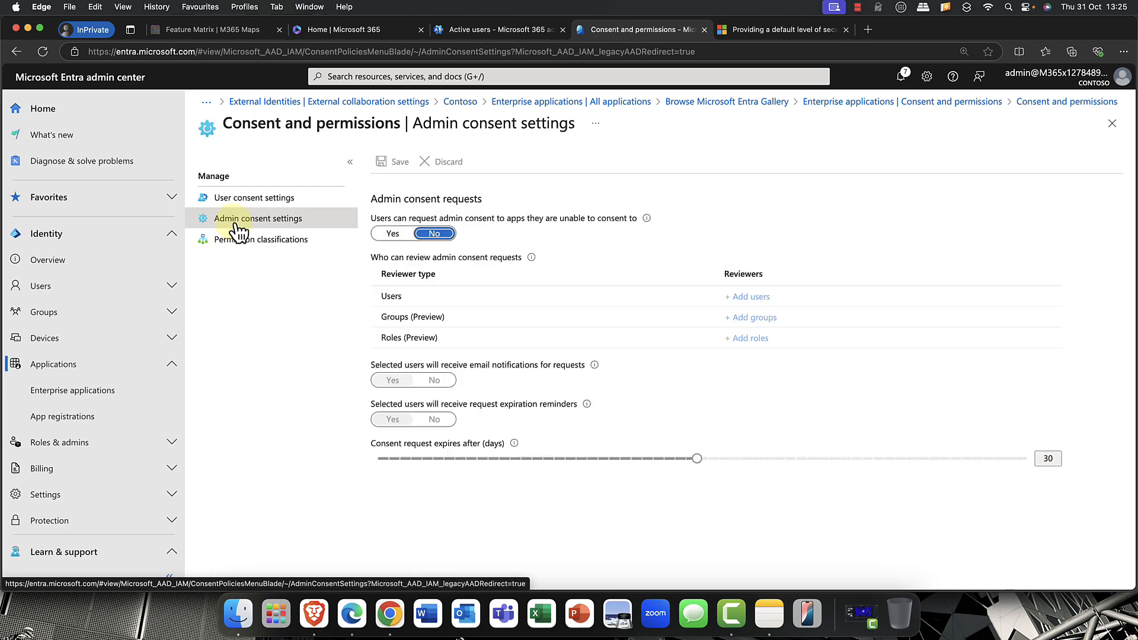
{"action": "left_click", "coordinate": [409, 234]}
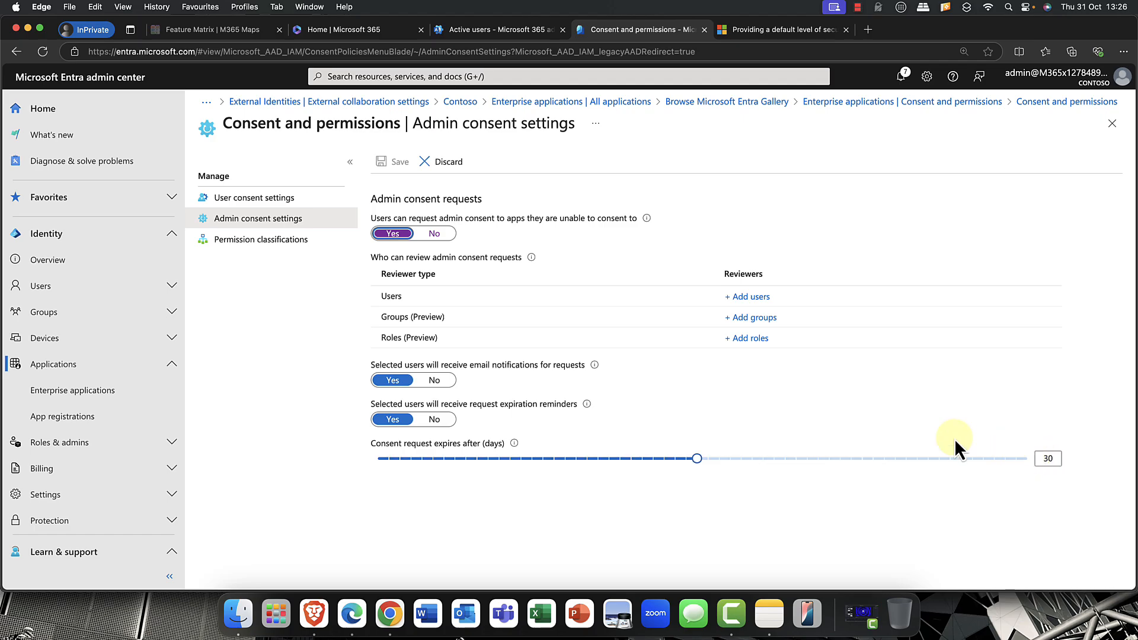
{"action": "left_click", "coordinate": [435, 234]}
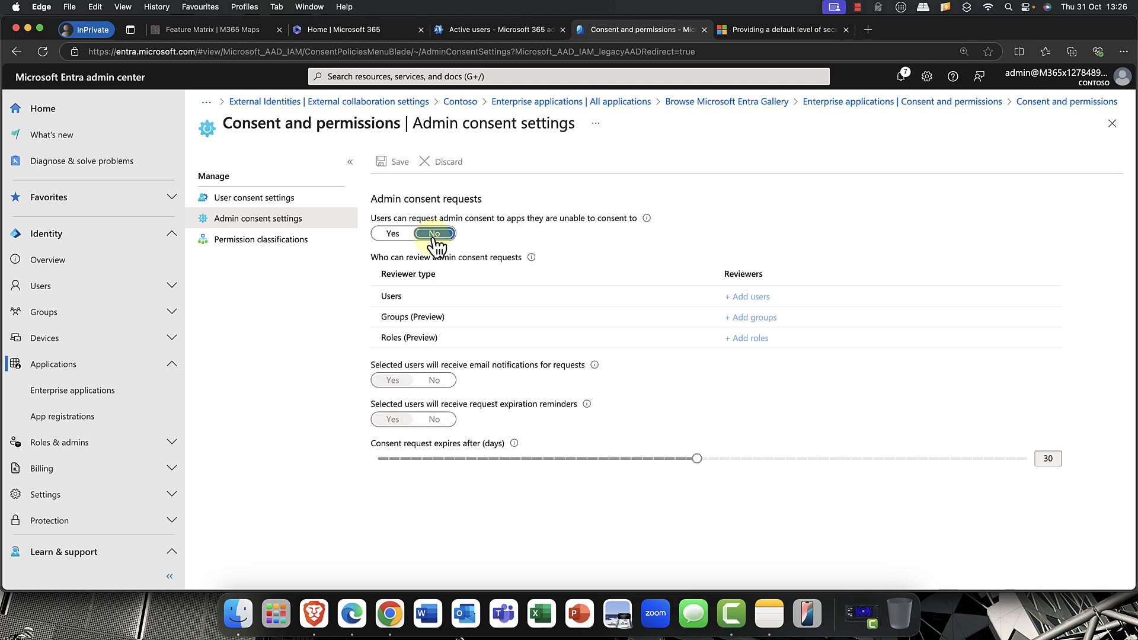
Examine the low-risk permission classifications and their most used permissions, and return to the user consent settings.
{"action": "left_click", "coordinate": [259, 240]}
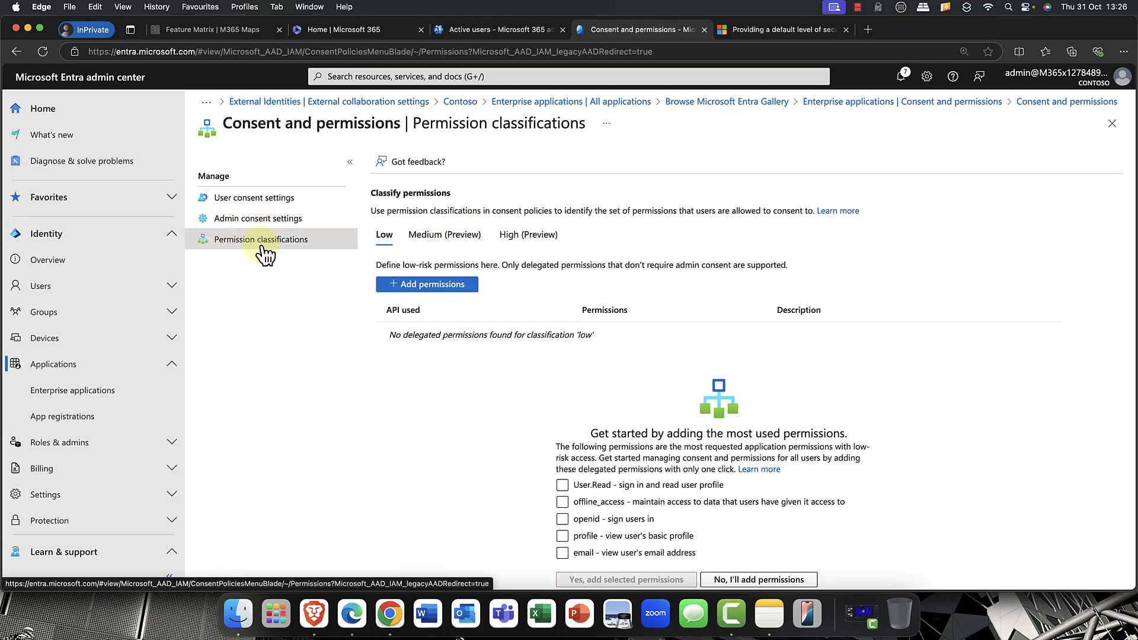
{"action": "scroll", "coordinate": [544, 311], "scroll_direction": "down", "scroll_amount": 1}
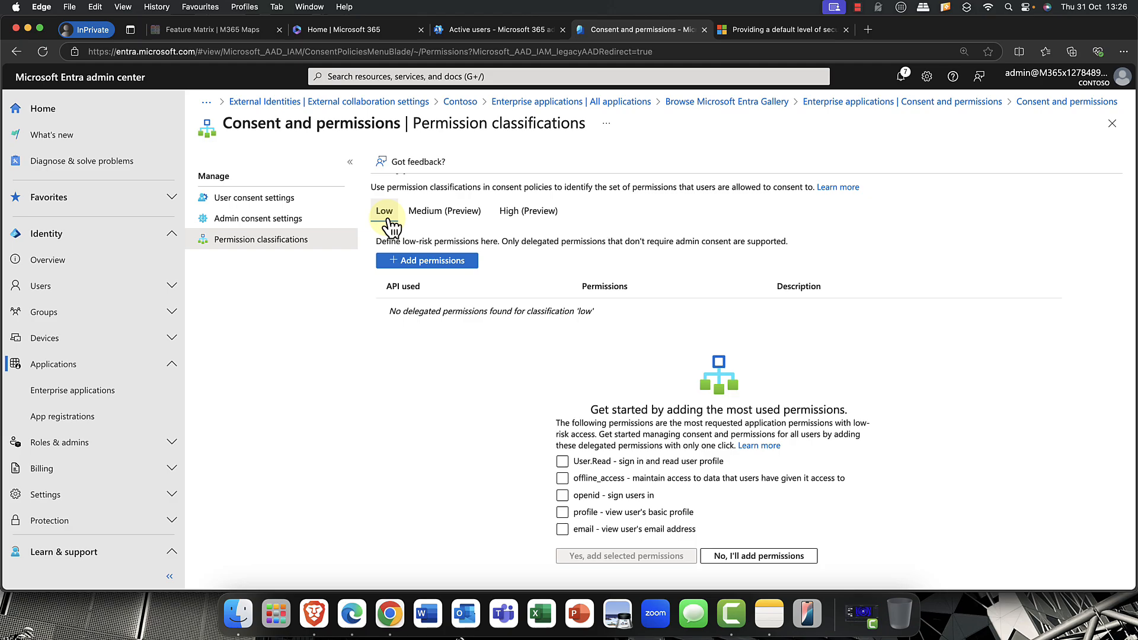
{"action": "left_click", "coordinate": [603, 500]}
{"action": "left_click", "coordinate": [573, 503]}
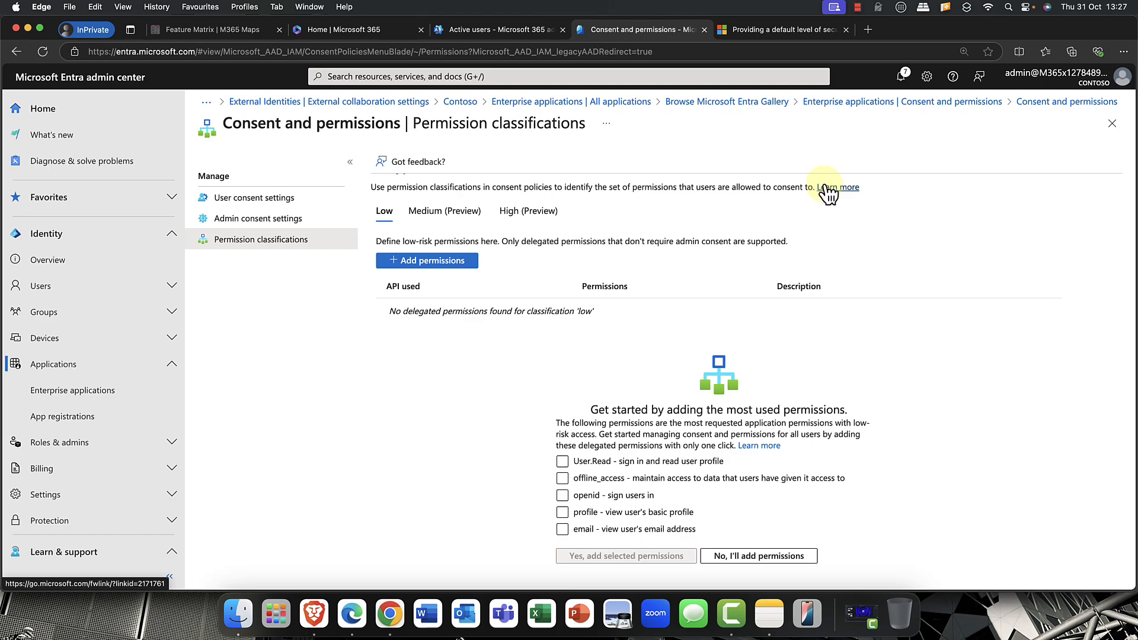
{"action": "left_click", "coordinate": [271, 203]}
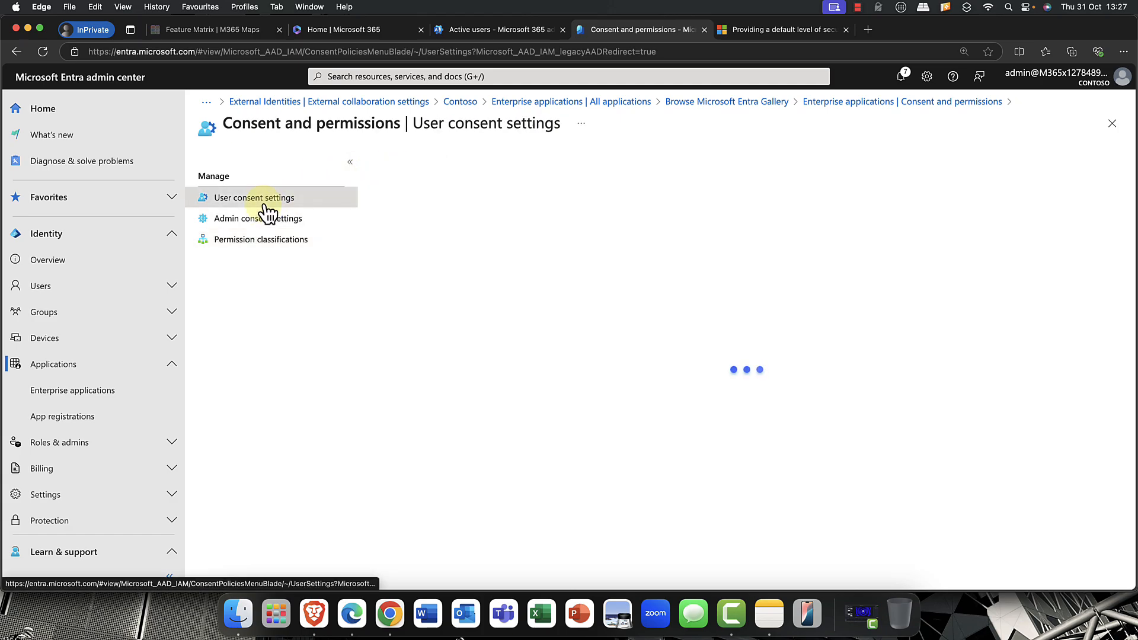